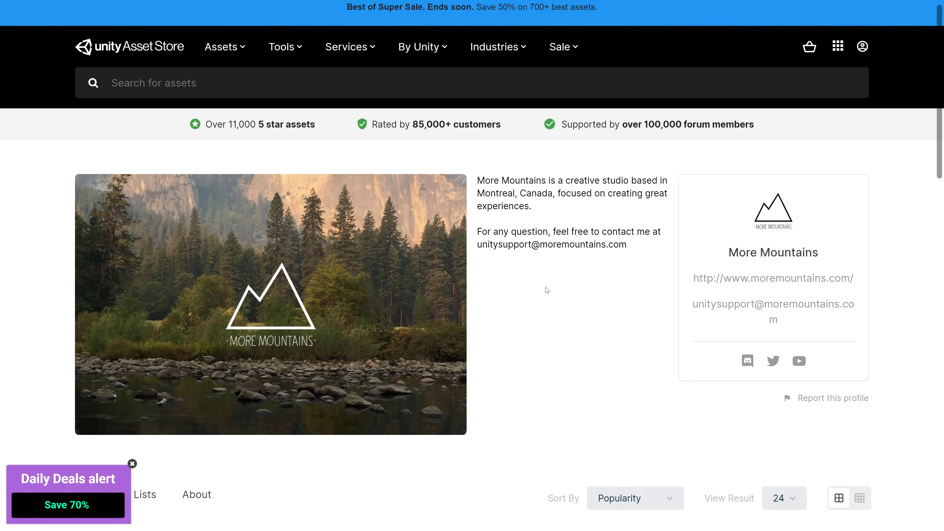
Step: Scroll through the More Mountains asset grid on the Asset Store publisher page
scroll(546, 290, "down", 10)
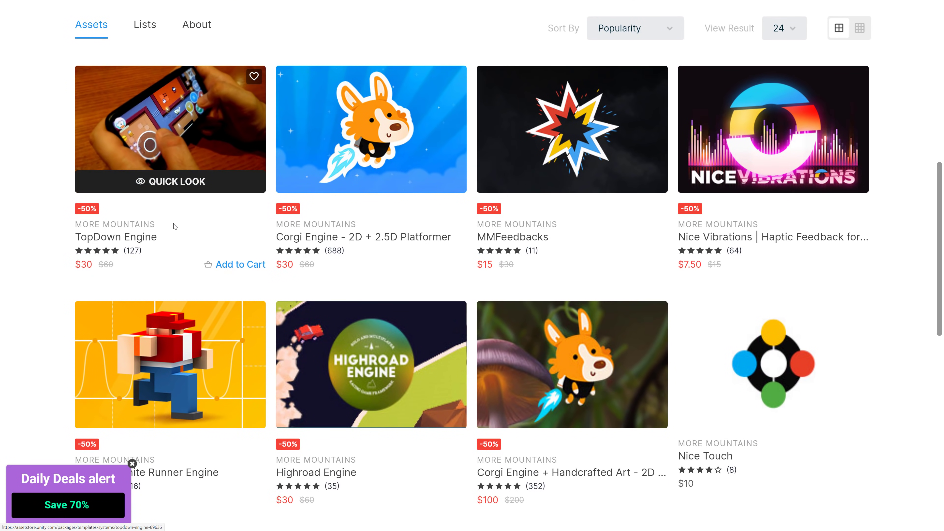
mouse_move(184, 110)
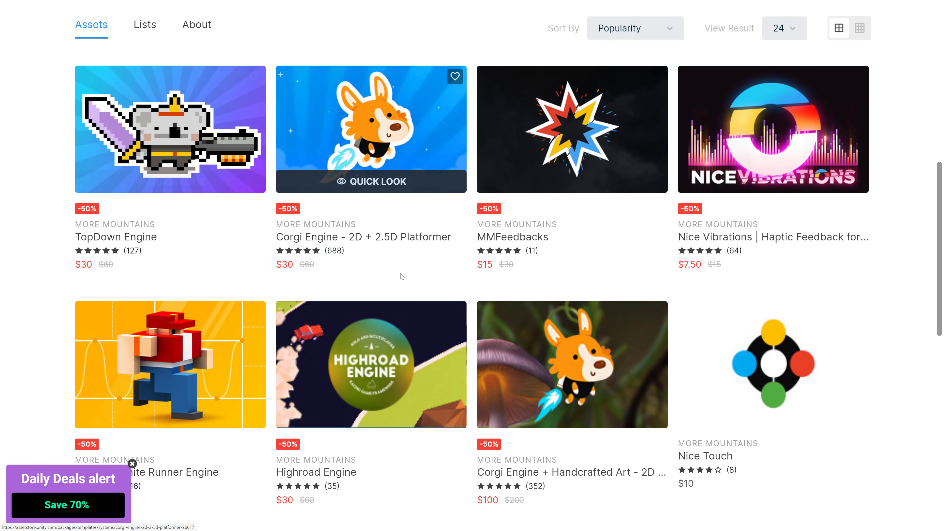
scroll(402, 271, "down", 5)
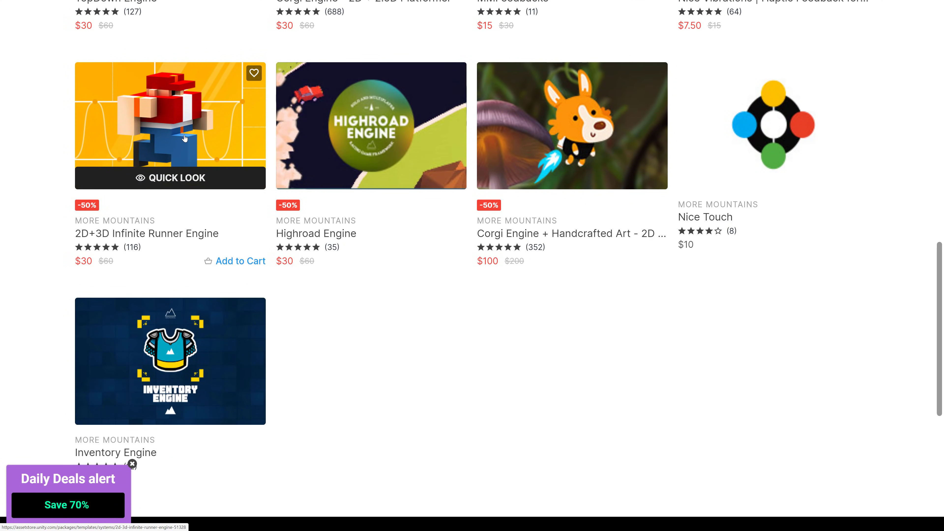
scroll(642, 315, "up", 7)
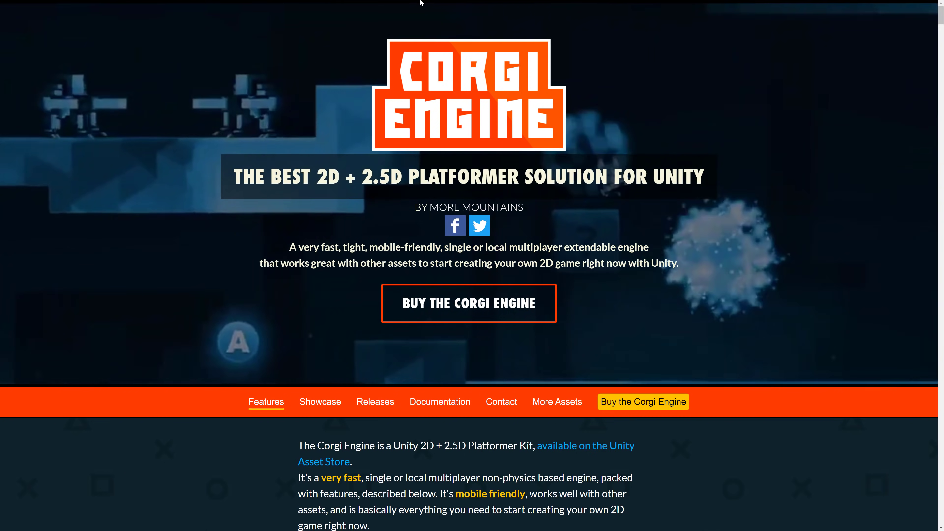
Step: Go to the Corgi Engine Documentation's version 6.6 Introduction page
mouse_move(420, 3)
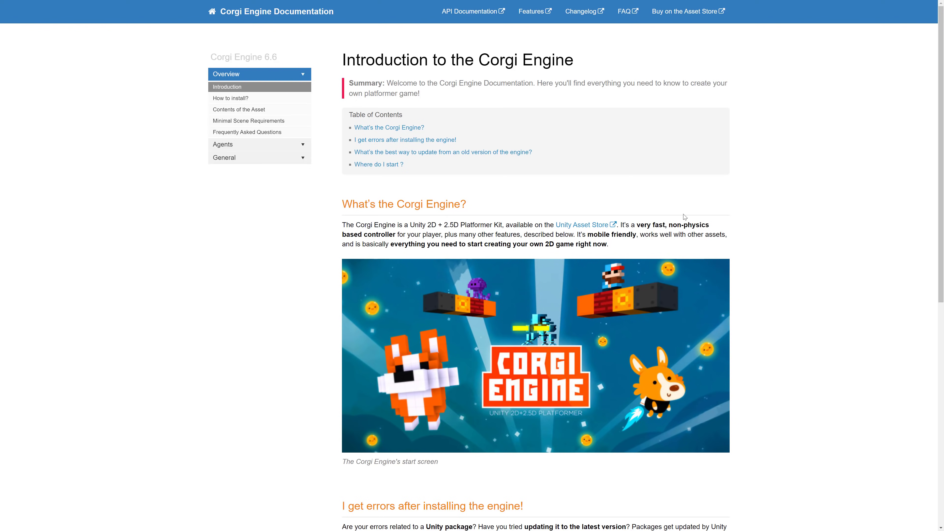
Step: Switch to the Unity editor and show the CorgiEngine/Demos/Brobro folder contents
key("alt+Tab")
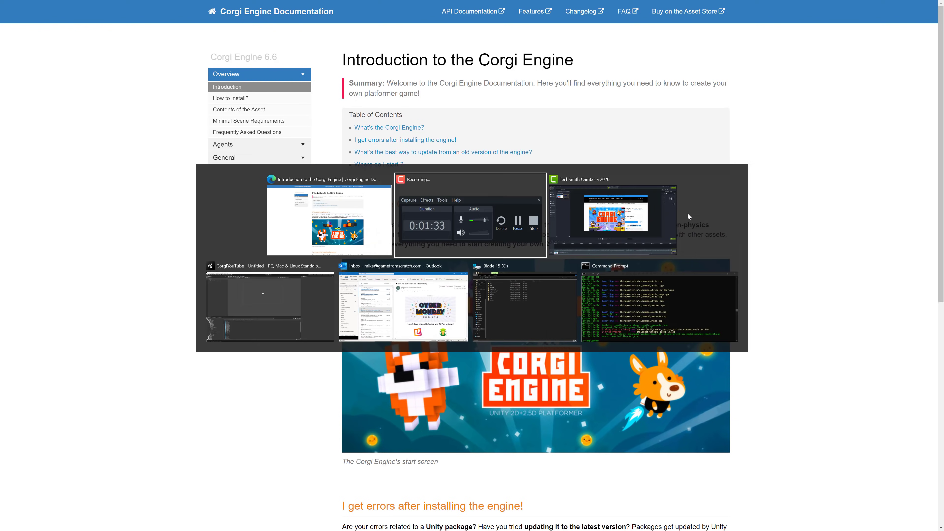
key("alt+Tab")
key("alt+Tab")
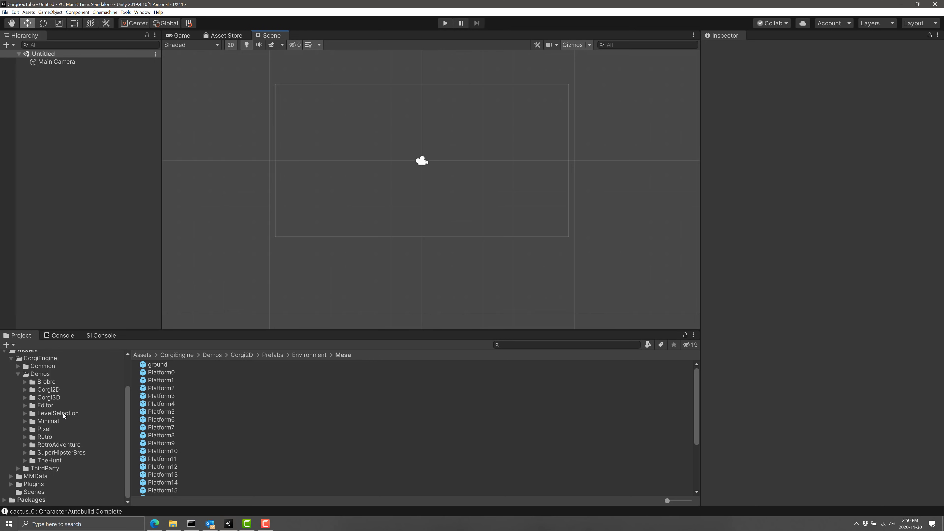
left_click(44, 383)
Step: Open the BrobroLevel demo scene and frame the Brobro title and LevelStart
double_click(155, 389)
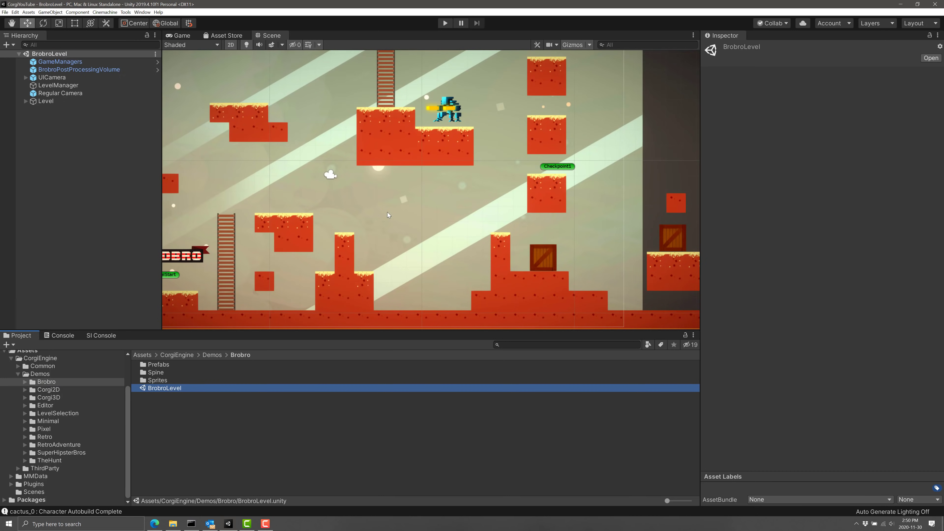
middle_click_drag(387, 215, 491, 238)
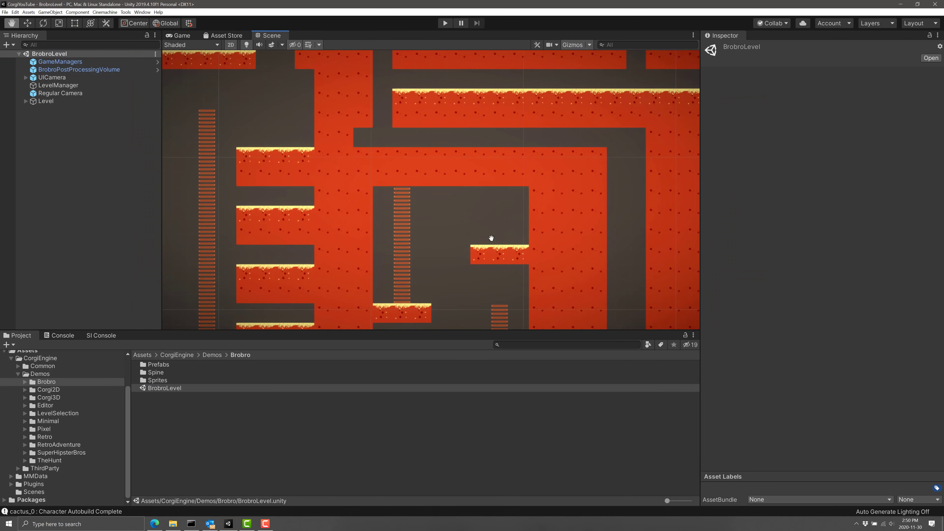
scroll(491, 224, "down", 5)
scroll(367, 251, "up", 3)
scroll(482, 208, "up", 2)
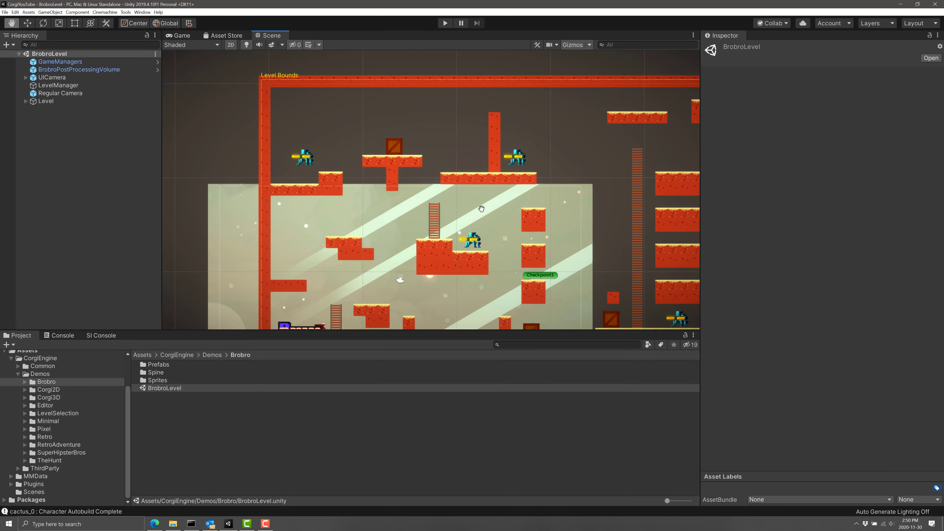
middle_click_drag(348, 263, 274, 216)
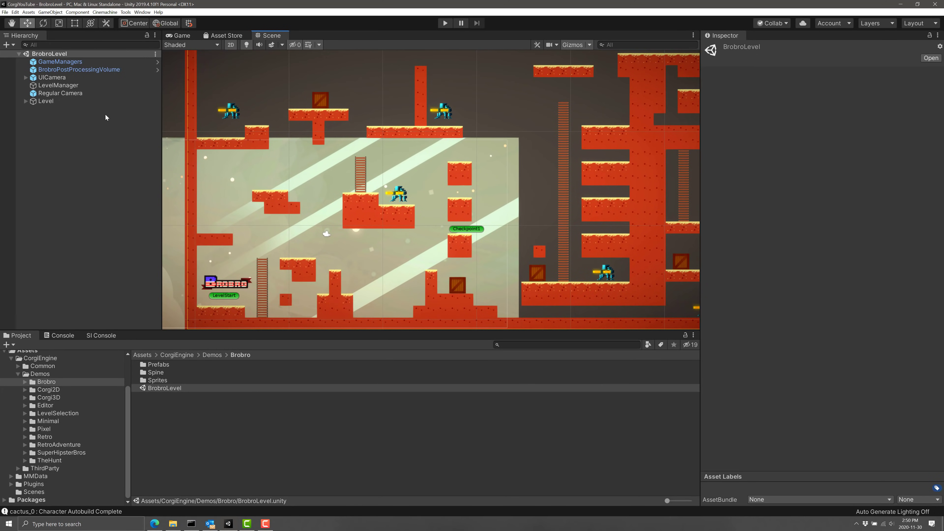
Step: Inspect the UICamera's GUI Manager and Input Manager settings
left_click(67, 78)
scroll(746, 316, "down", 8)
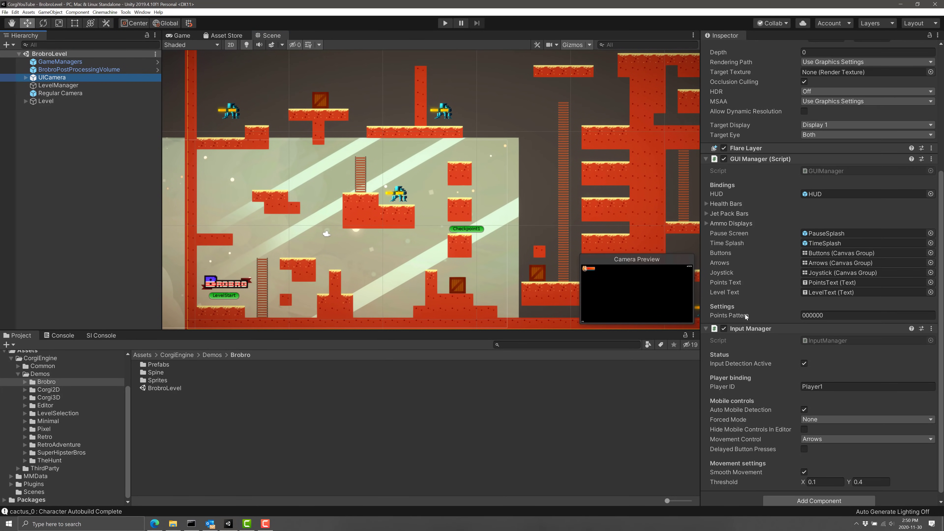
scroll(746, 316, "down", 1)
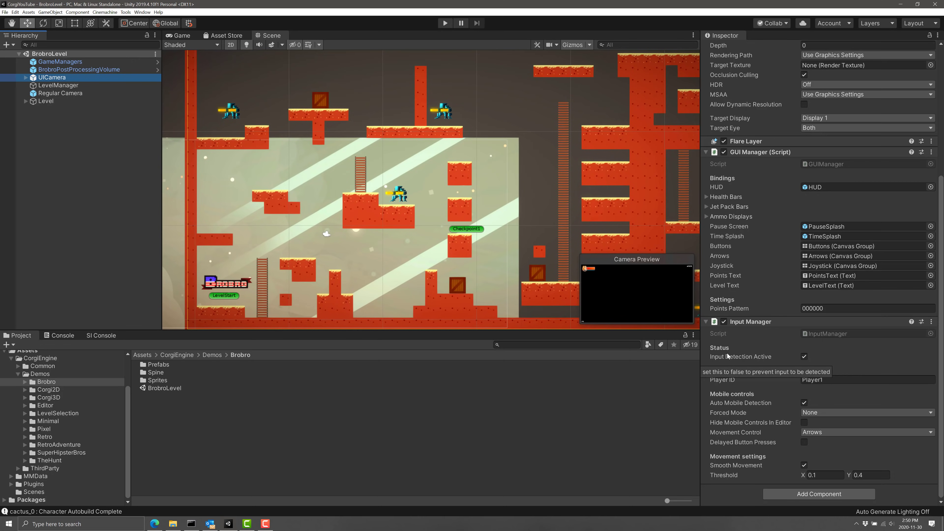
Step: Inspect the LevelStart spawn point and the GameManagers object's components
middle_click_drag(216, 276, 263, 230)
left_click(270, 248)
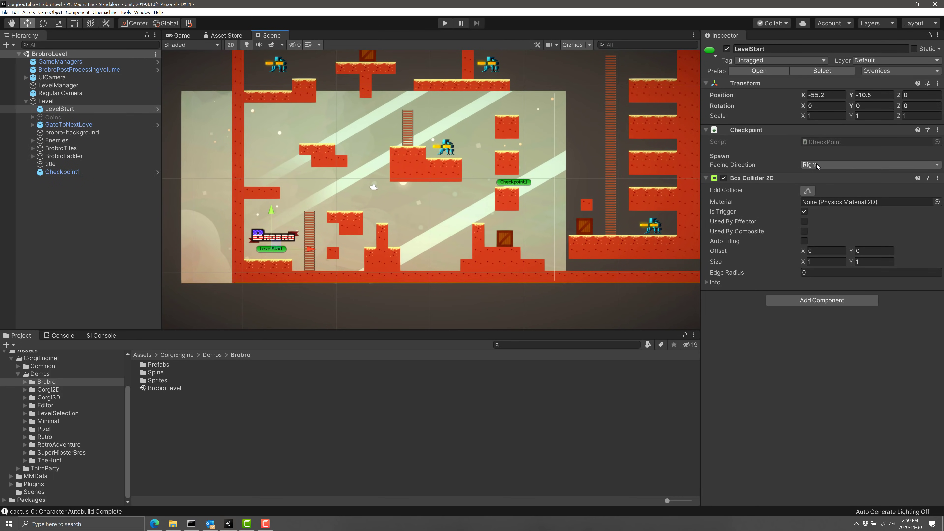
left_click(63, 62)
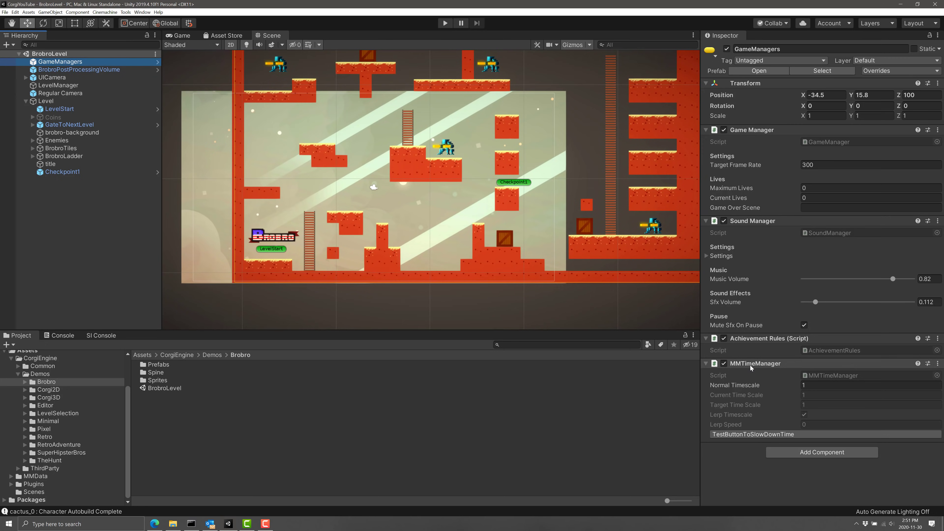
Step: Browse the Corgi Engine > Managers components without adding any, then view LevelManager's settings
left_click(819, 452)
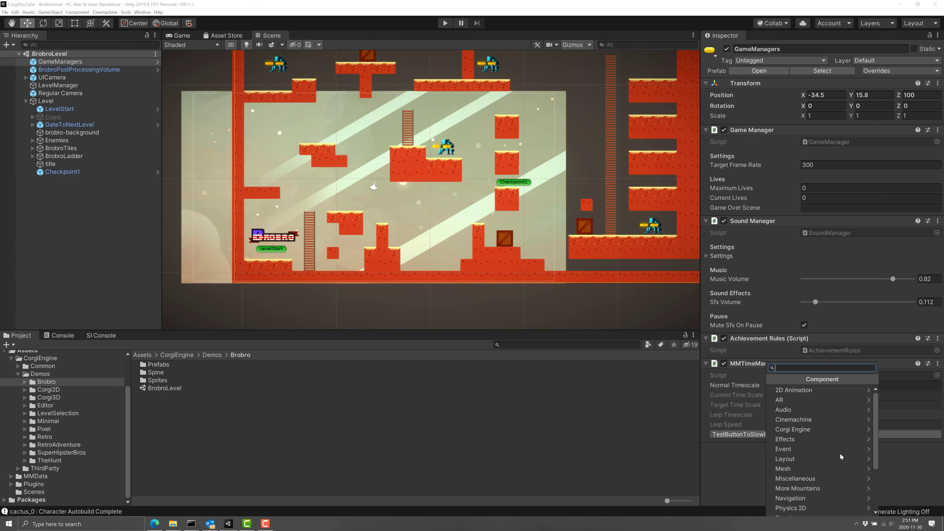
left_click(801, 429)
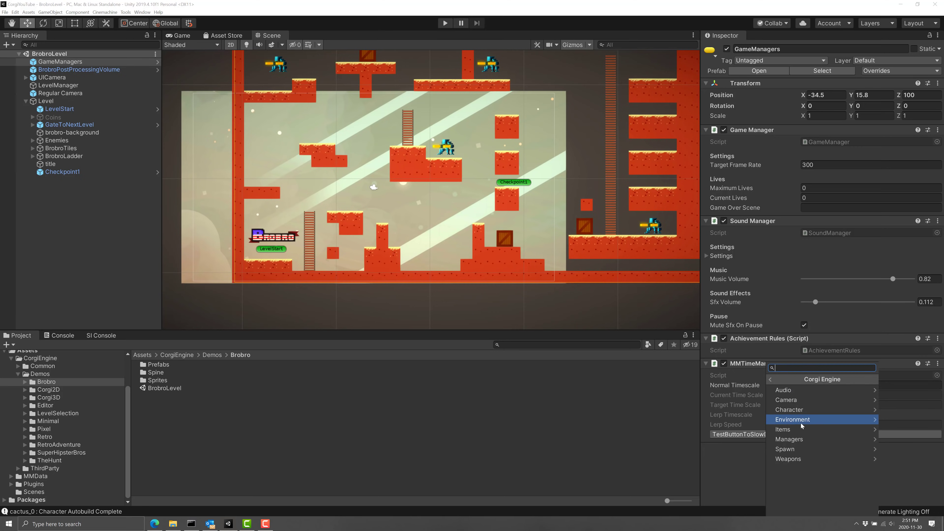
left_click(802, 439)
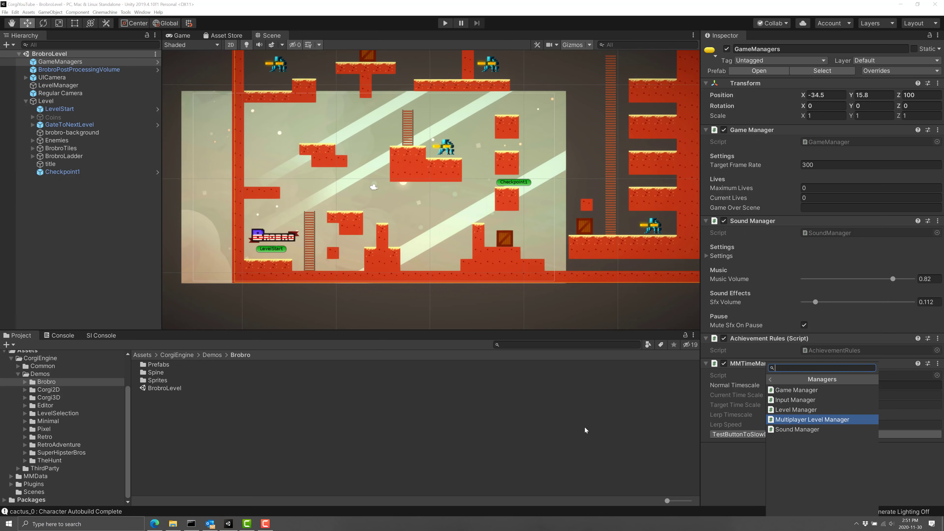
left_click(776, 356)
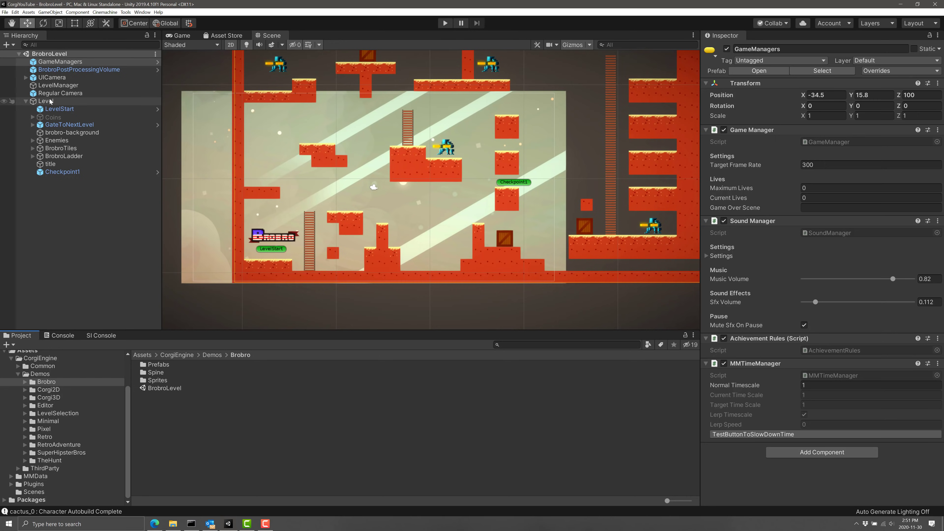
left_click(51, 85)
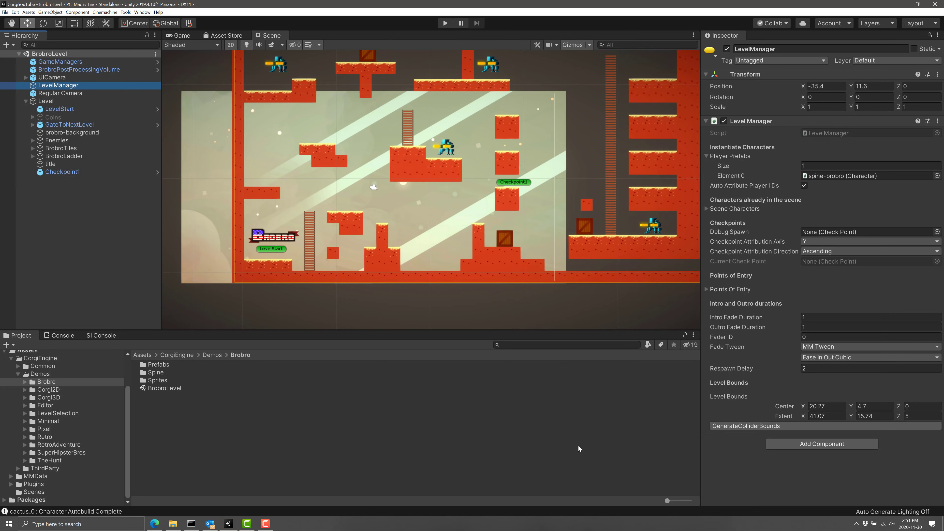
Step: Play BrobroLevel: walk right, climb the ladder, hop onto the upper platform and fire
left_click(441, 24)
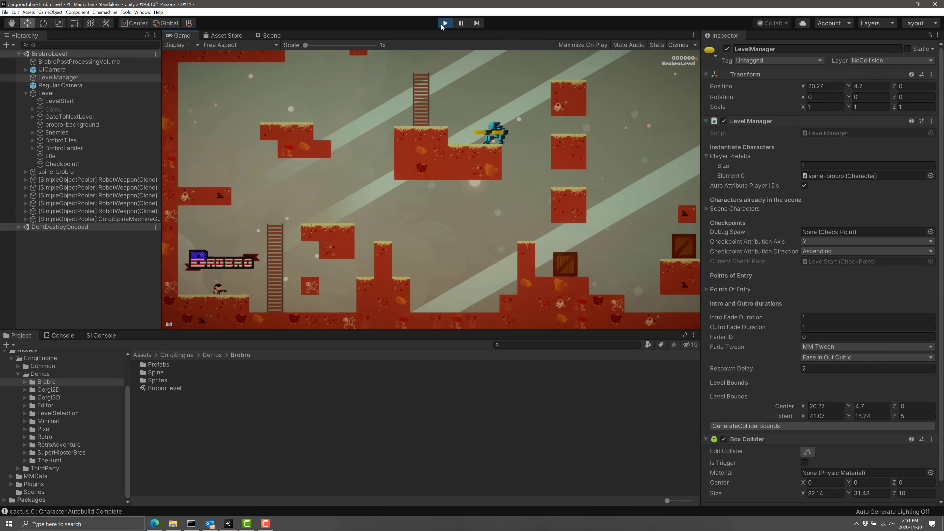
key("Right")
key("space")
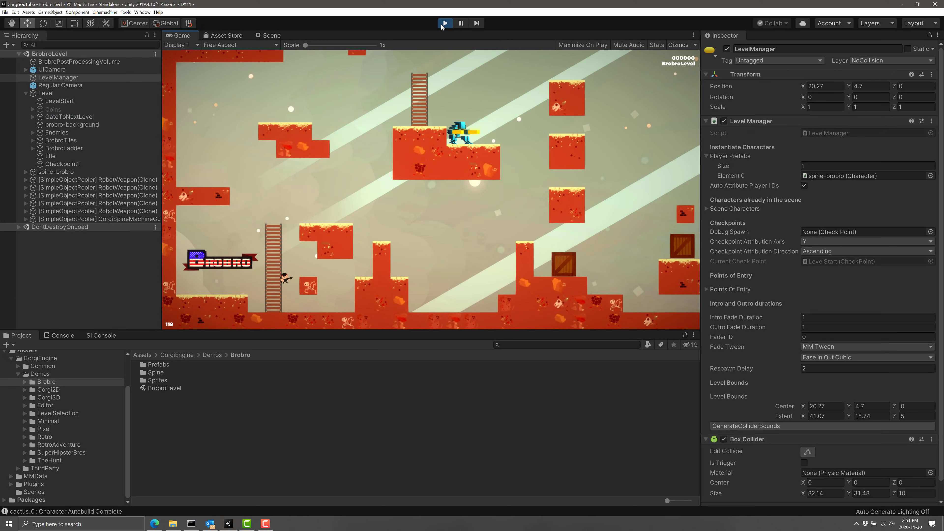
key("Up")
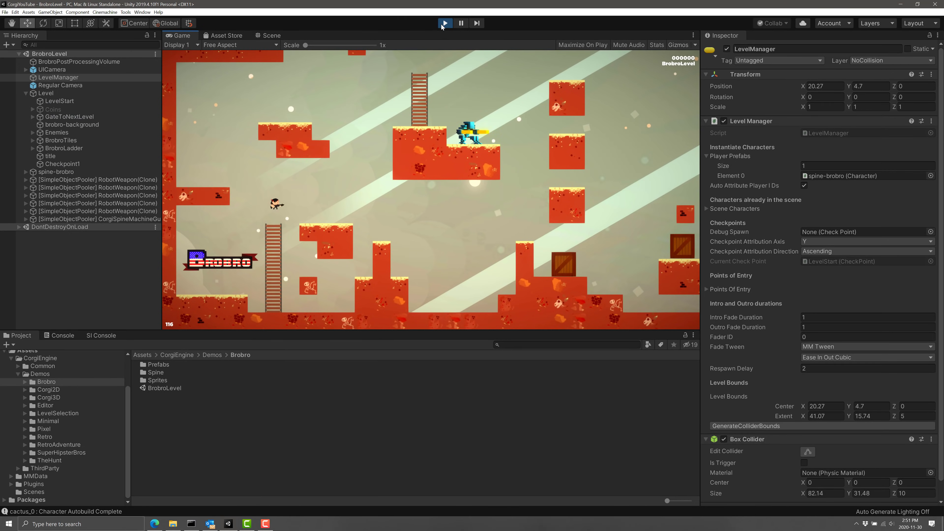
key("space")
key("Right")
key("Right")
key("e")
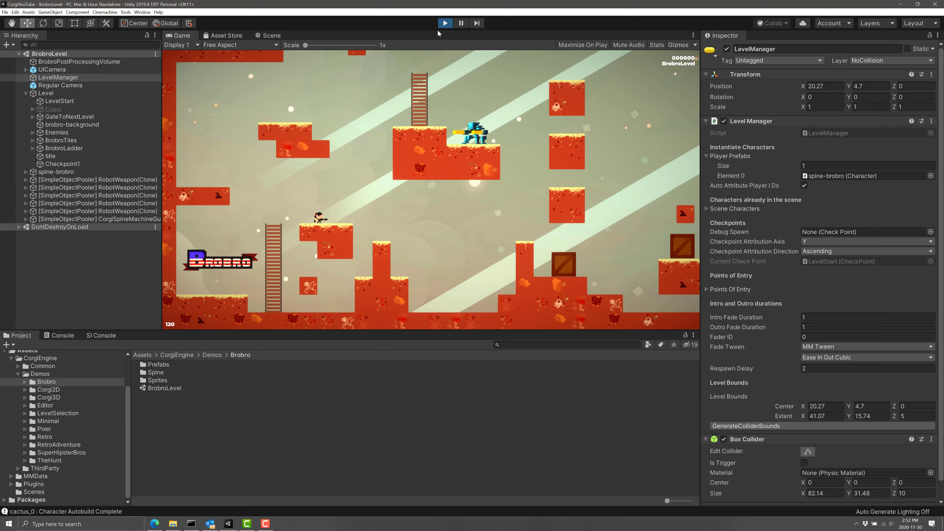
Step: Stop play mode and open the Lava demo, then the NewCorgi3D demo scene
left_click(445, 23)
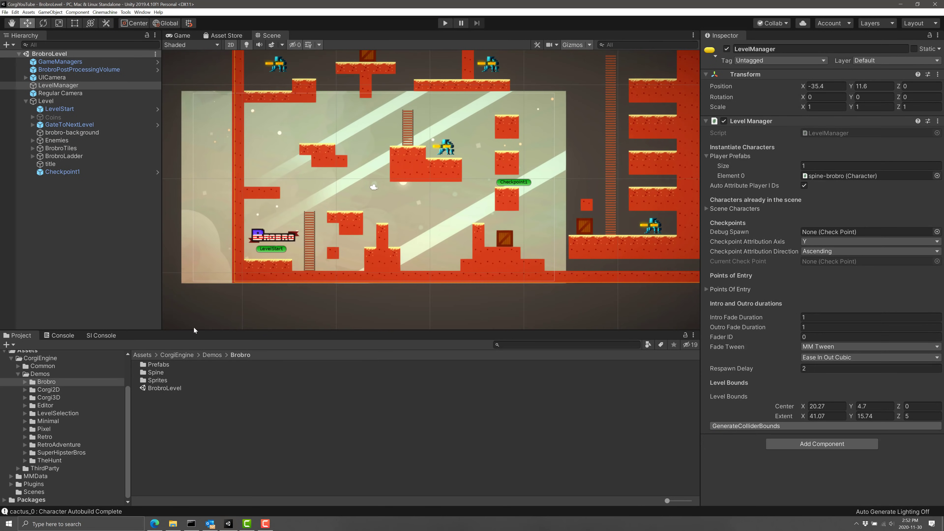
left_click(50, 391)
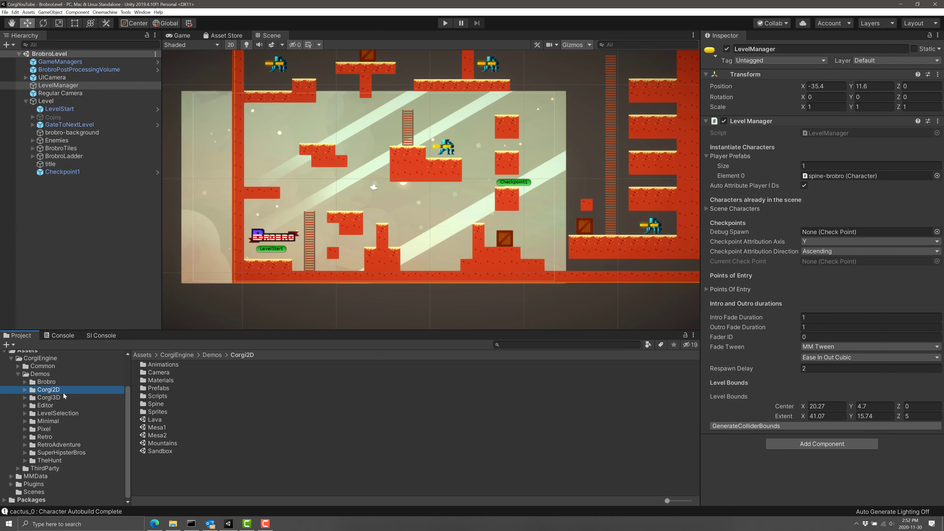
double_click(156, 420)
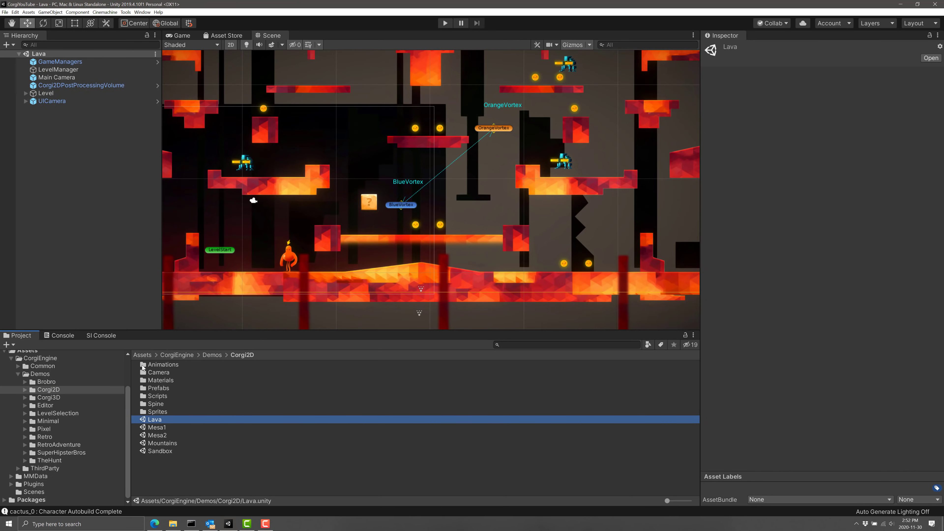
left_click(48, 398)
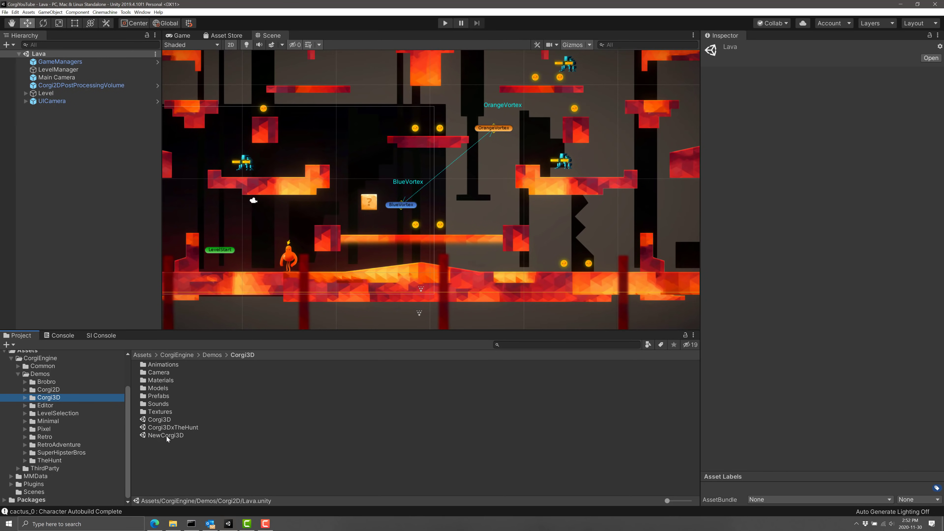
double_click(167, 436)
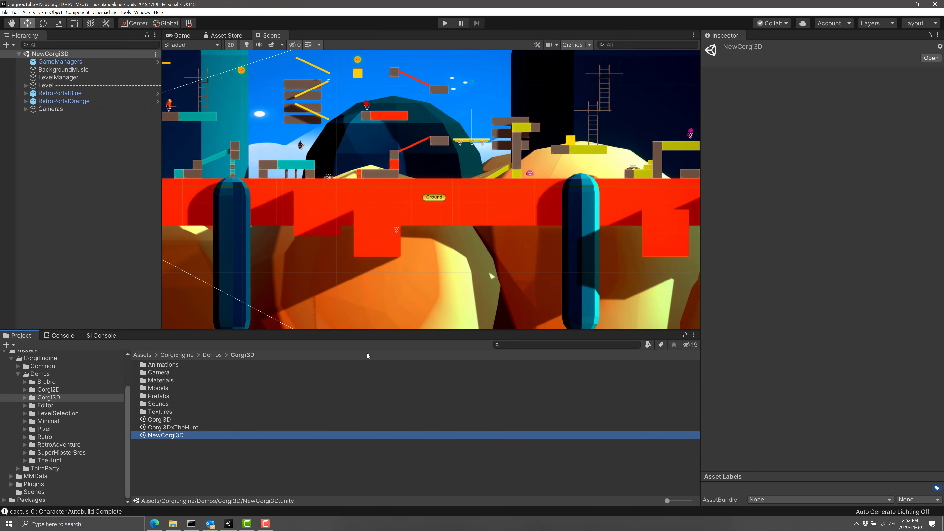
Step: Inspect the Cameras object in NewCorgi3D, then browse the Minimal and Pixel demo folders
scroll(464, 145, "down", 1)
scroll(425, 209, "down", 2)
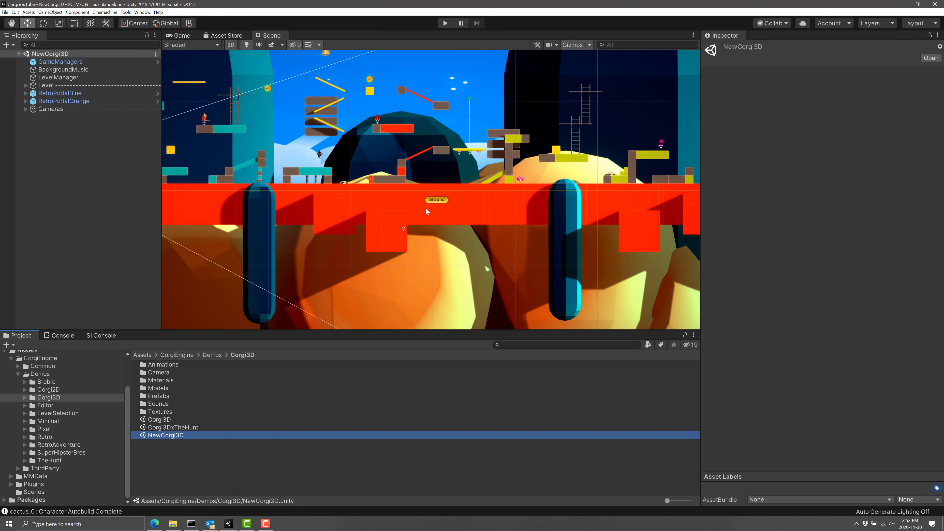
left_click(68, 110)
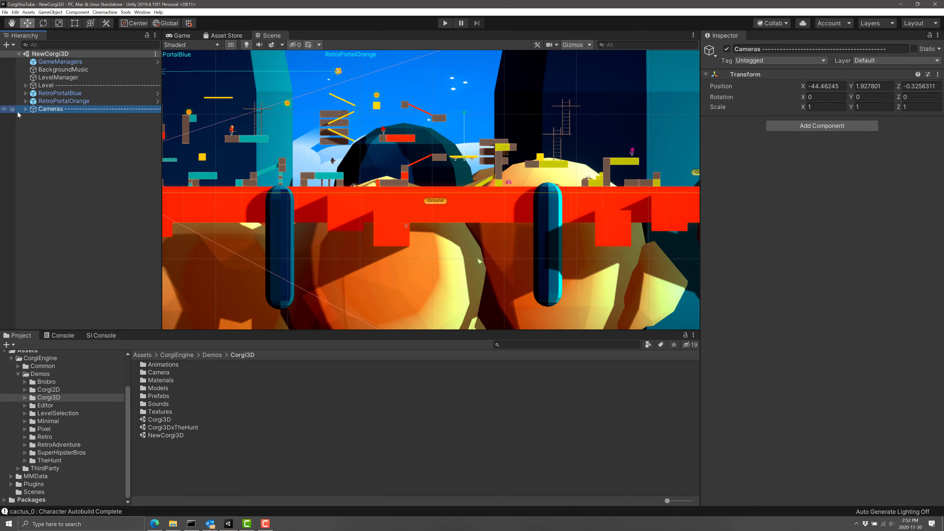
scroll(438, 214, "down", 6)
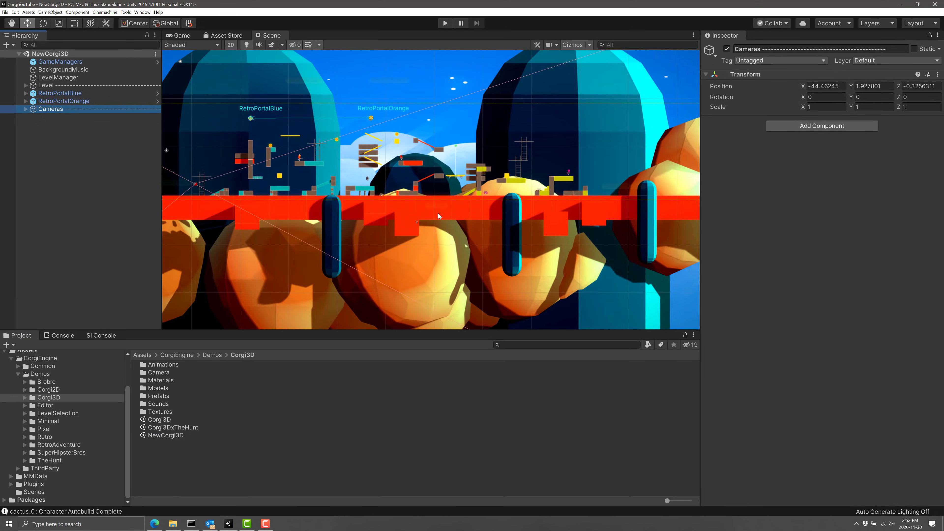
scroll(438, 214, "up", 6)
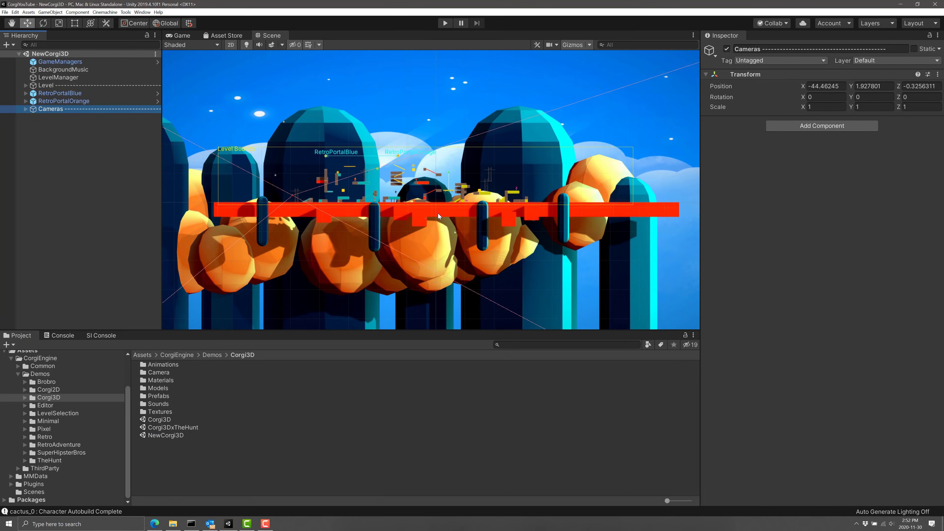
scroll(438, 213, "up", 2)
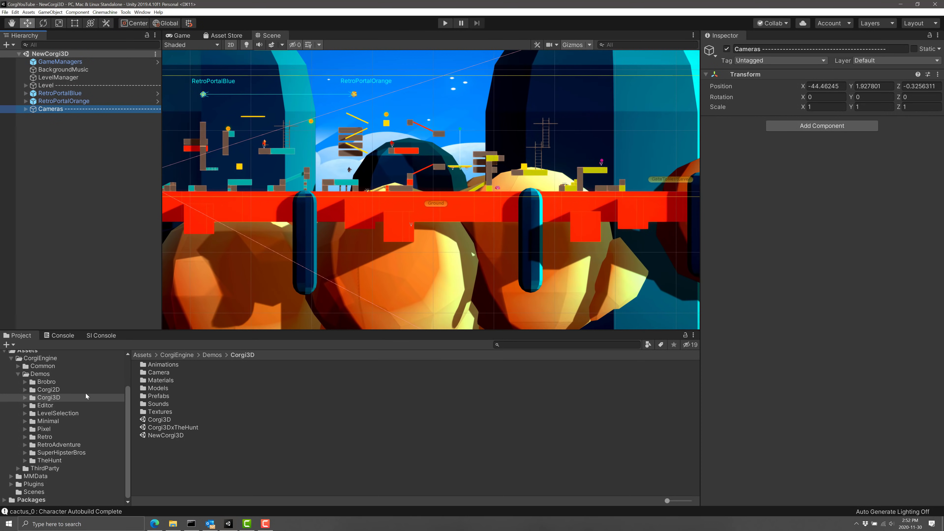
left_click(48, 422)
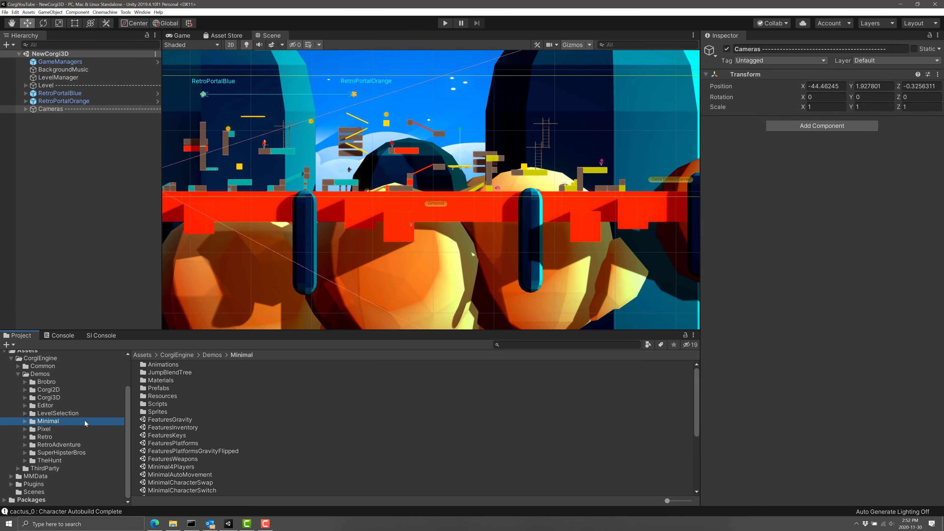
left_click(41, 429)
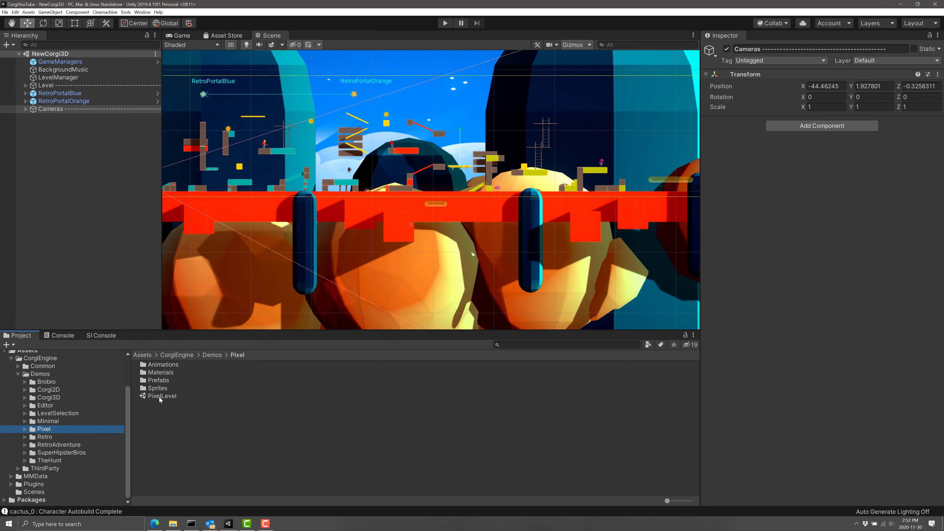
Step: Open PixelLevel and play it, walking the corgi right through the blue level
double_click(160, 396)
scroll(509, 239, "up", 2)
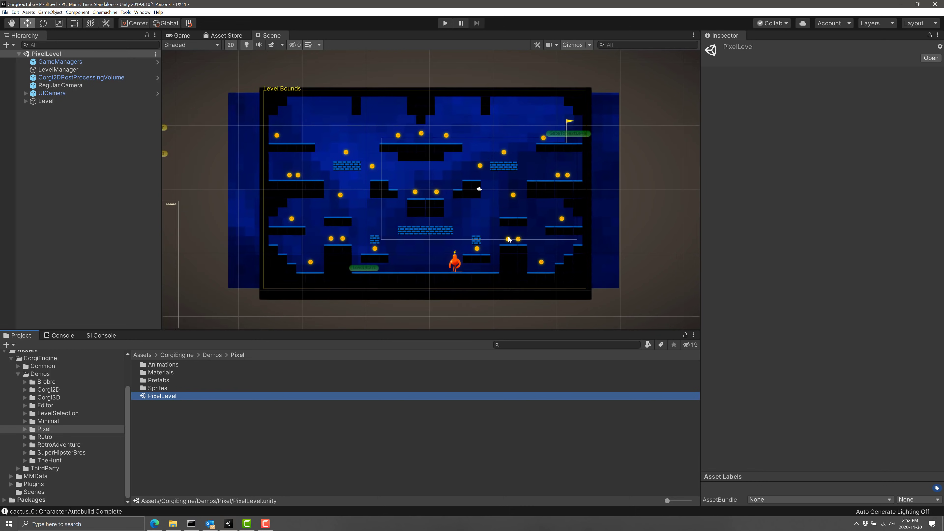
left_click(445, 23)
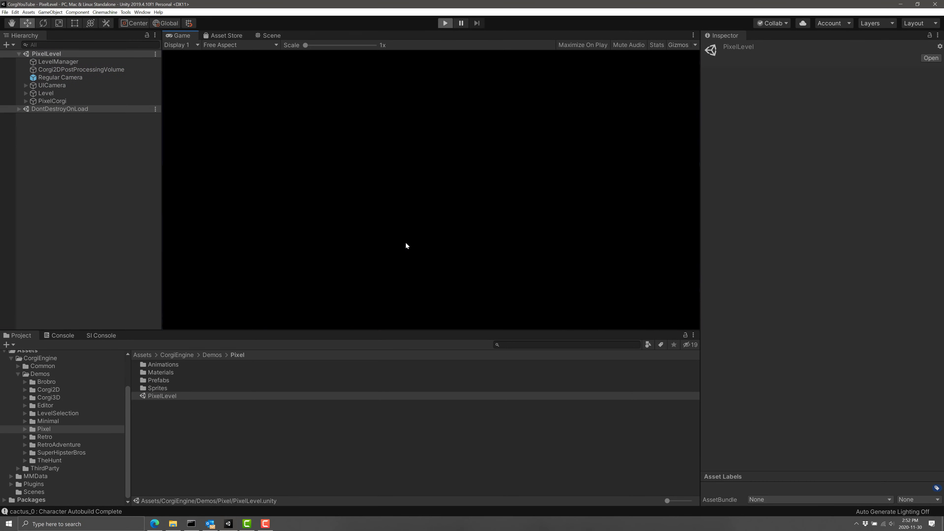
key("Right")
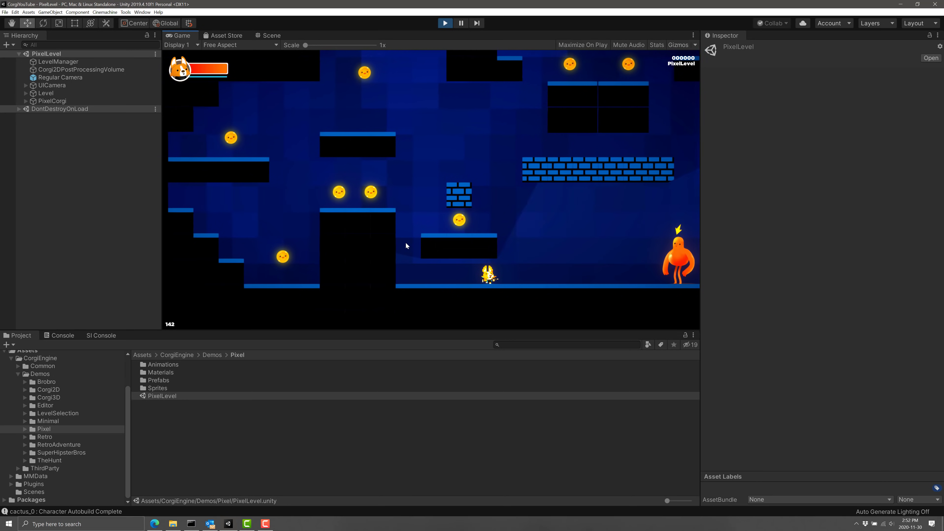
key("Right")
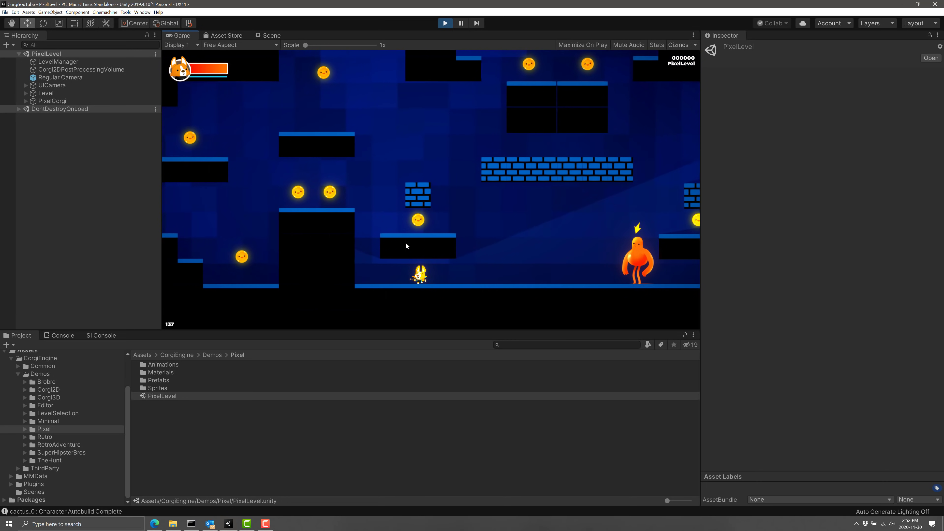
key("Right")
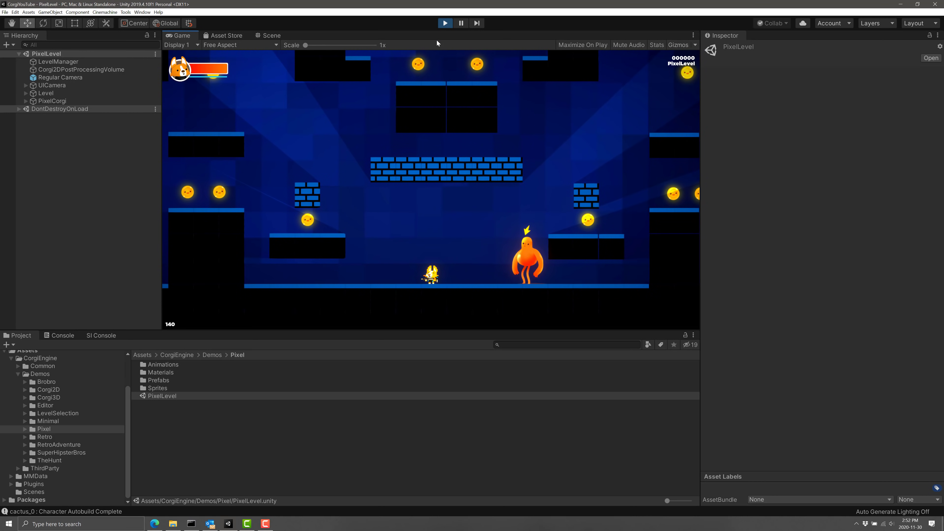
Step: Stop play mode and open the RetroVania scene from the Retro demo folder
left_click(445, 23)
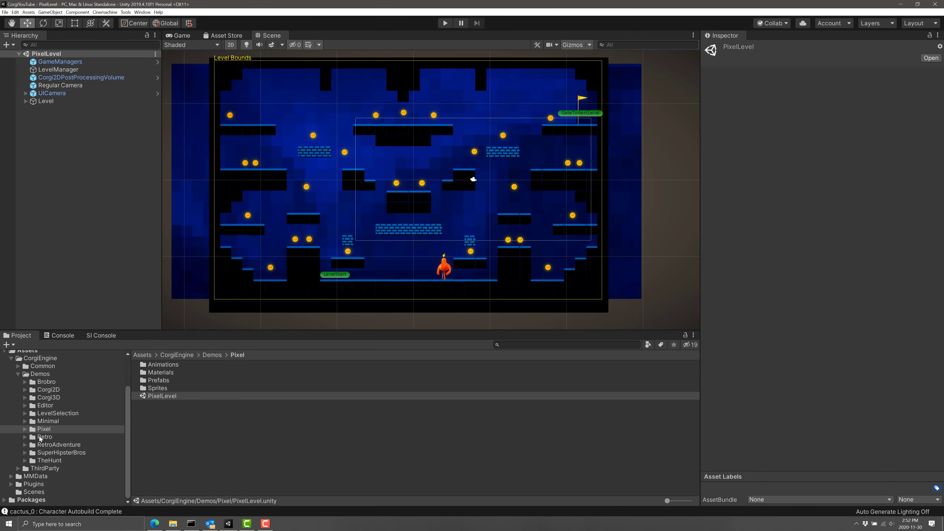
left_click(41, 438)
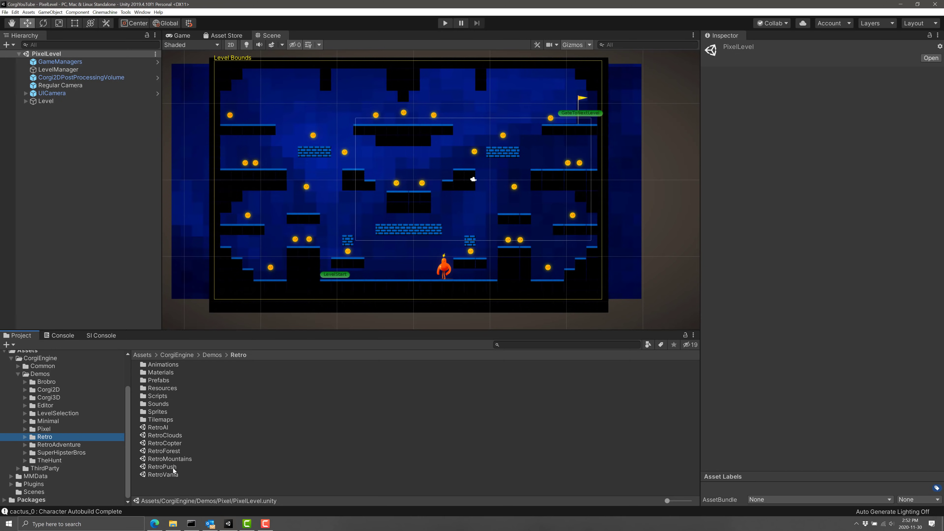
double_click(148, 475)
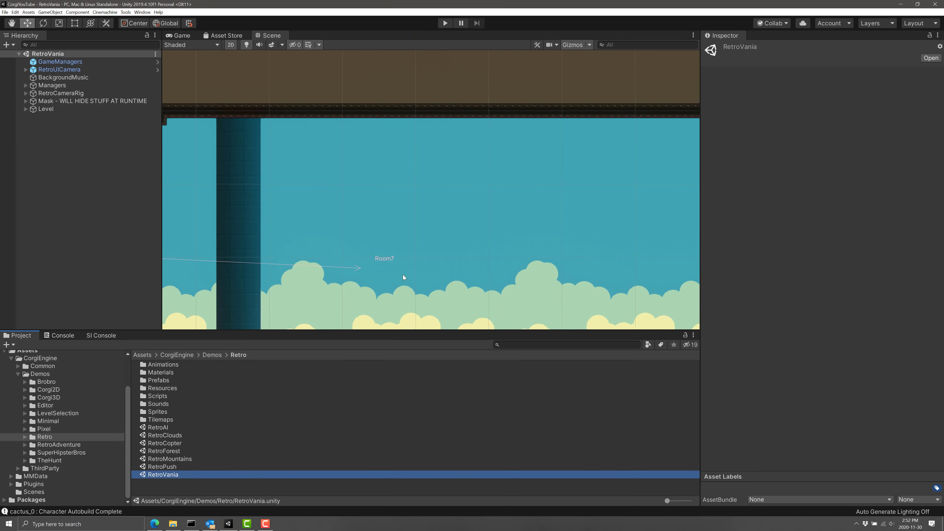
Step: Pan and zoom across RetroVania's rooms and Room3/Room7 doors, ending close on Room1
middle_click_drag(403, 274, 469, 185)
scroll(469, 185, "down", 3)
key("q")
key("w")
middle_click_drag(380, 186, 518, 234)
scroll(517, 230, "up", 4)
scroll(511, 227, "up", 1)
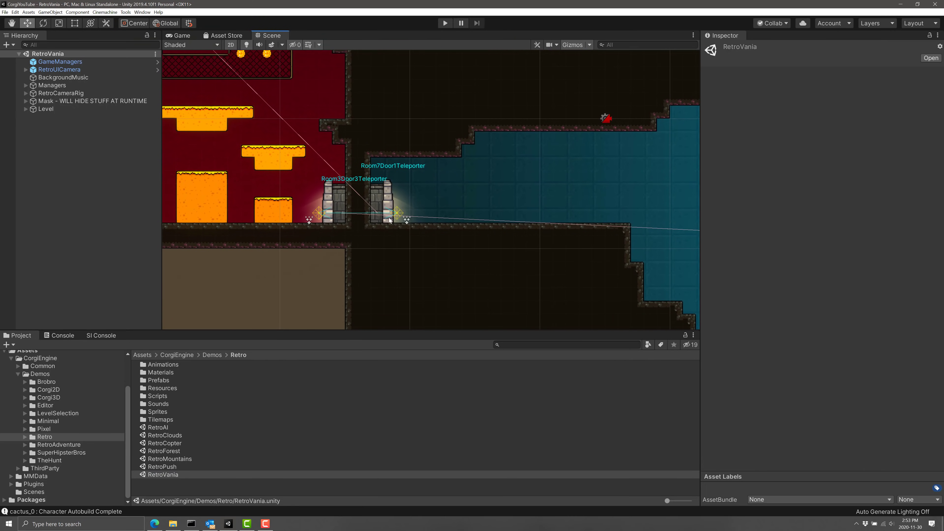
scroll(458, 219, "down", 6)
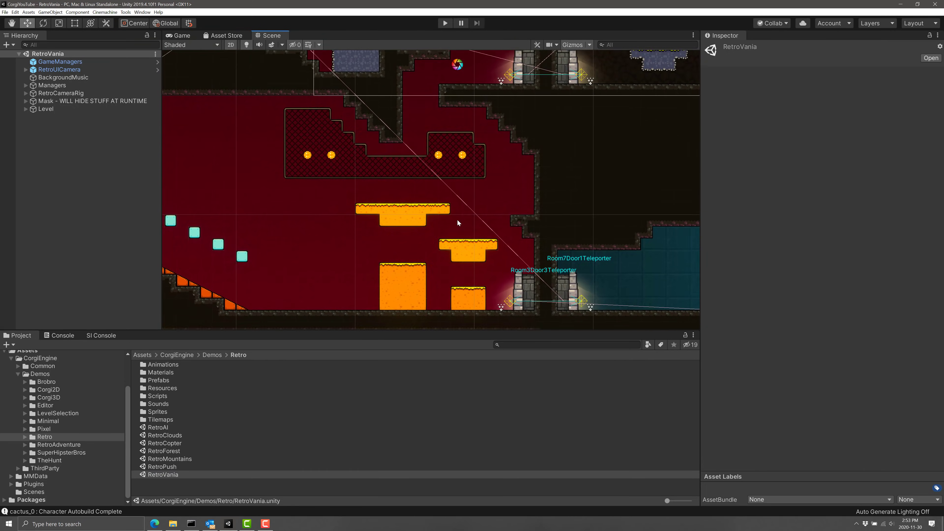
scroll(458, 219, "down", 2)
scroll(536, 225, "up", 3)
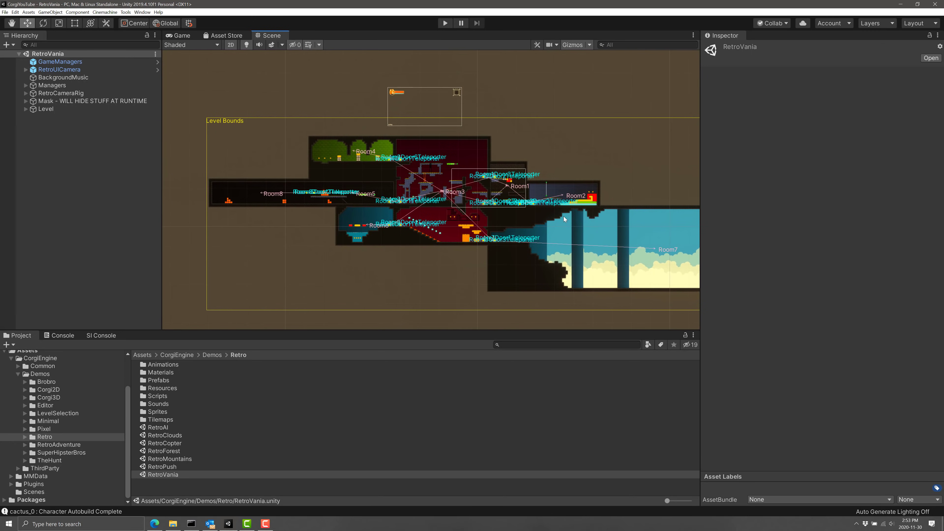
scroll(480, 223, "down", 2)
scroll(632, 231, "up", 2)
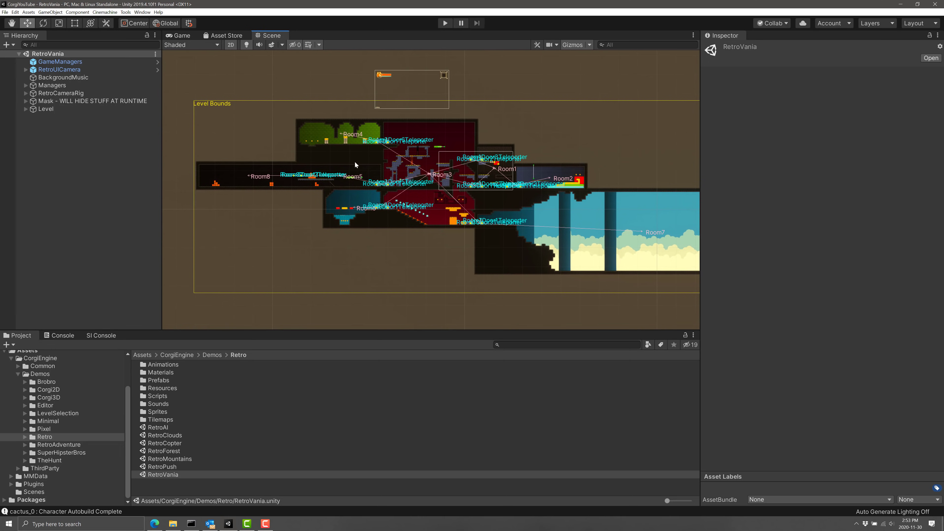
scroll(530, 214, "up", 5)
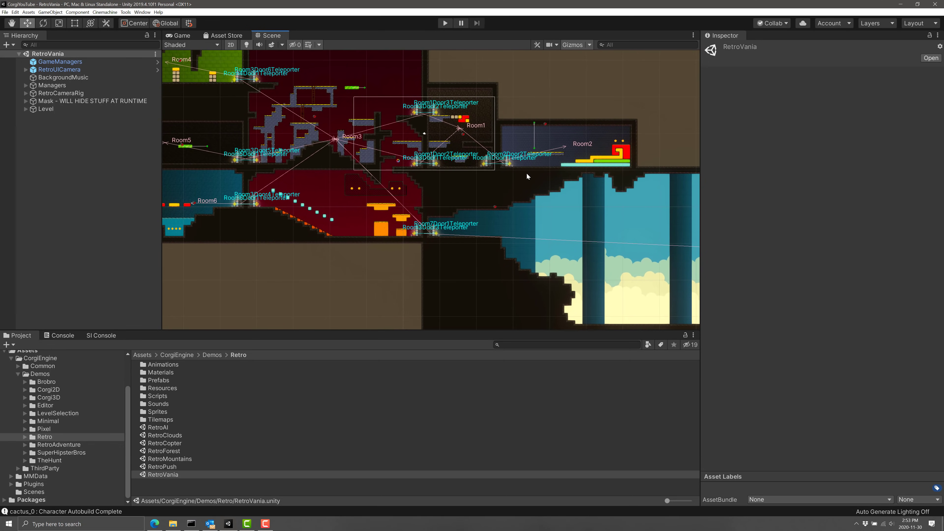
scroll(527, 172, "down", 2)
scroll(438, 177, "up", 5)
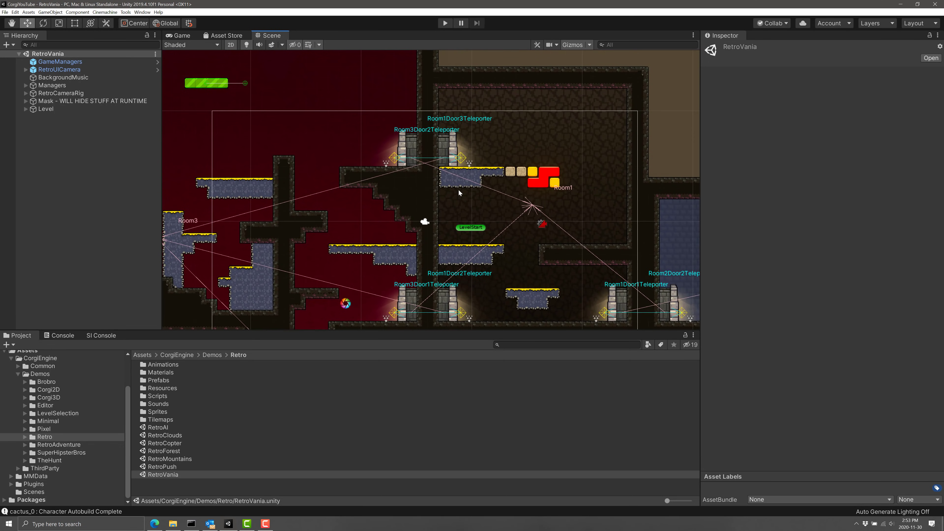
Step: Select the Level's Grid and open the 2D Tile Palette window
left_click(26, 109)
left_click(53, 117)
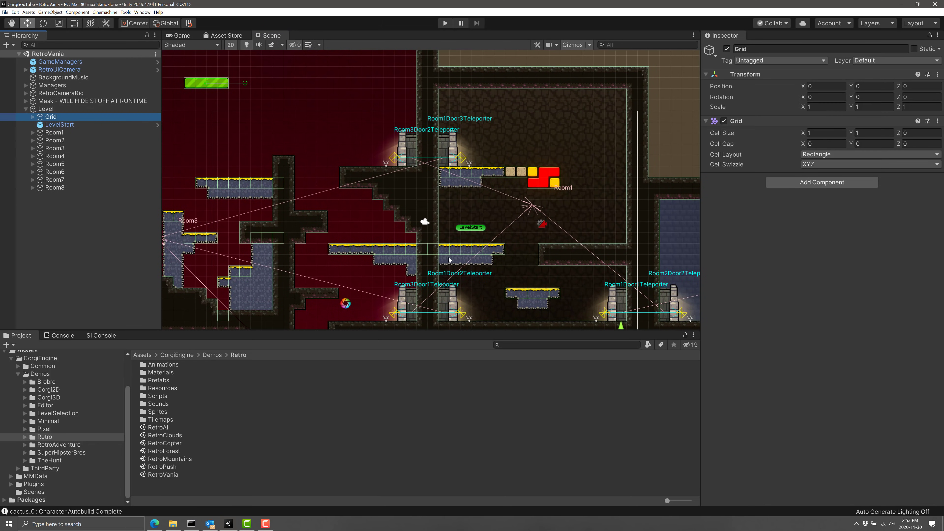
left_click(142, 12)
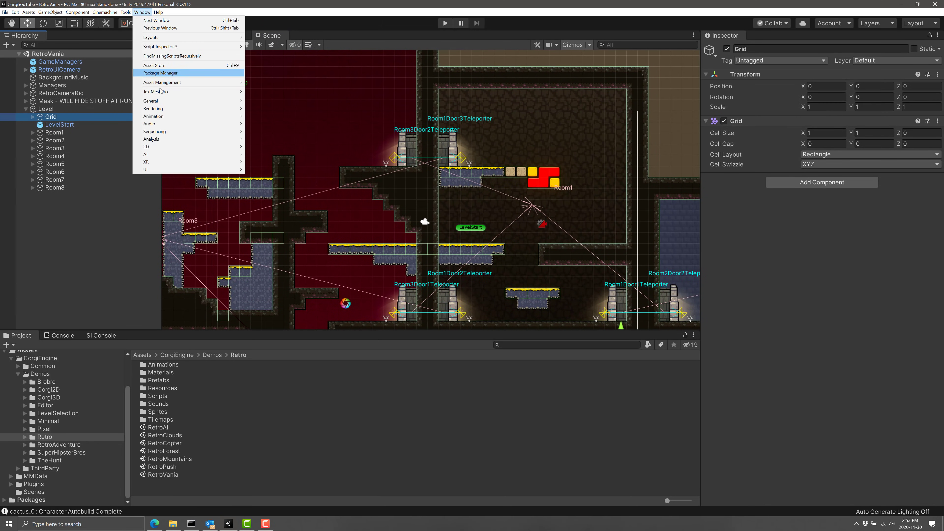
mouse_move(156, 150)
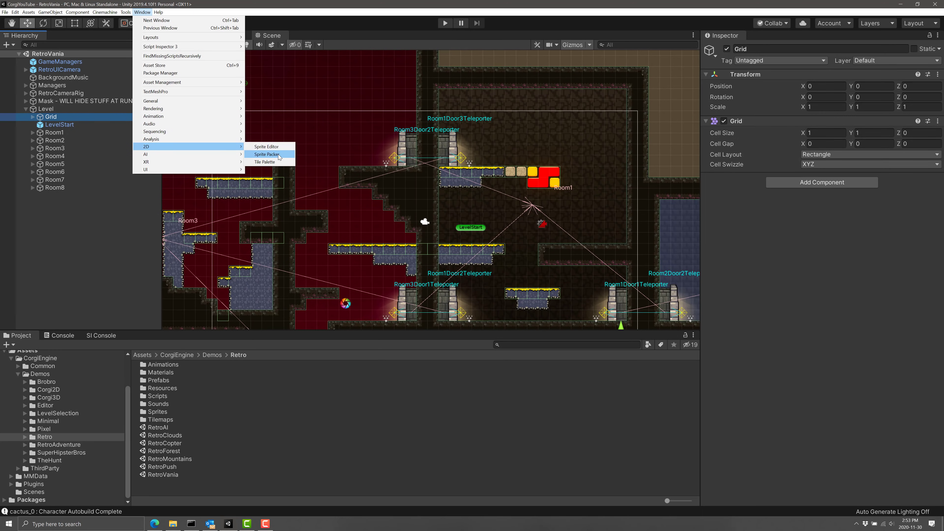
left_click(273, 162)
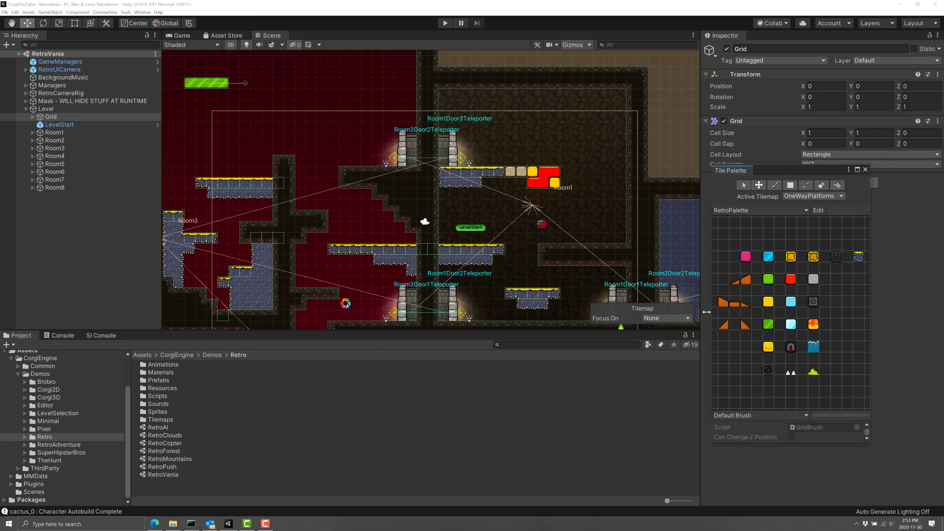
Step: Paint an L-shaped block of red tiles with one orange tile above Room1
left_click(791, 281)
left_click_drag(577, 138, 600, 130)
left_click(588, 128)
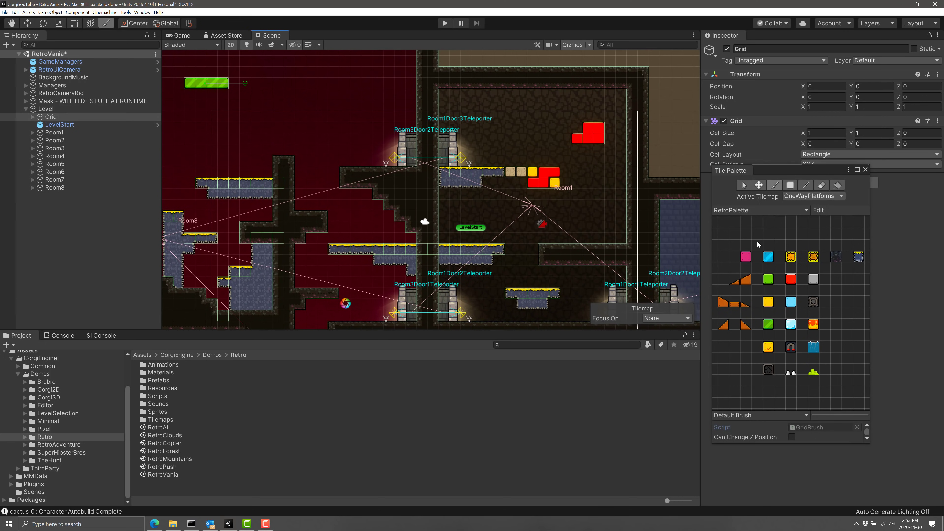
left_click(588, 138)
left_click(868, 168)
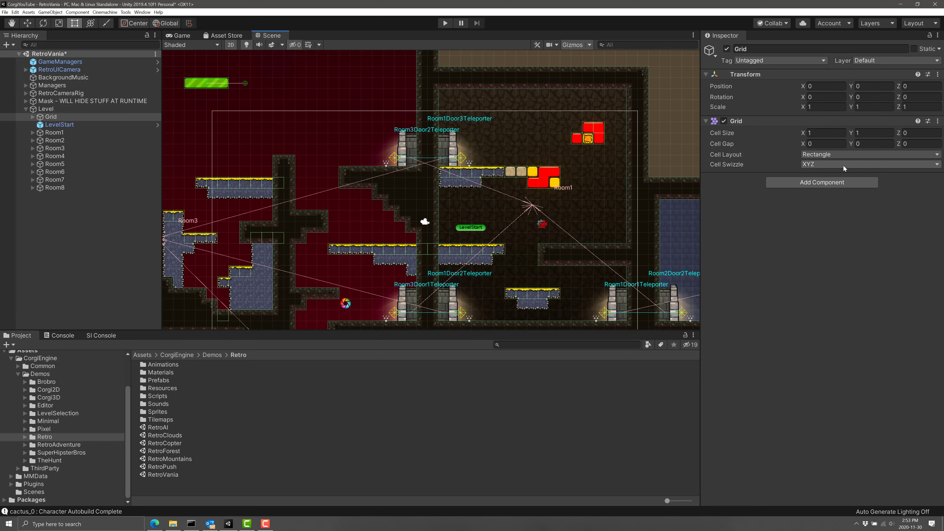
scroll(506, 267, "down", 5)
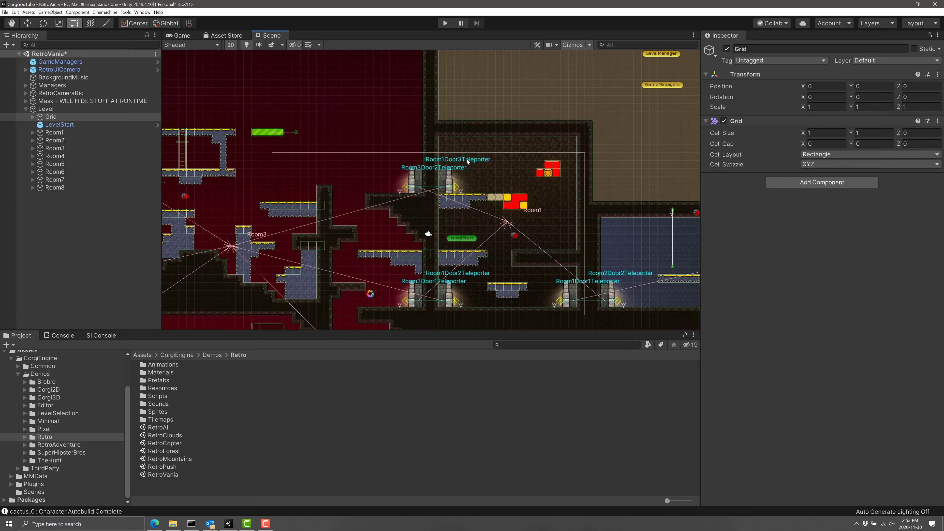
scroll(660, 250, "up", 8)
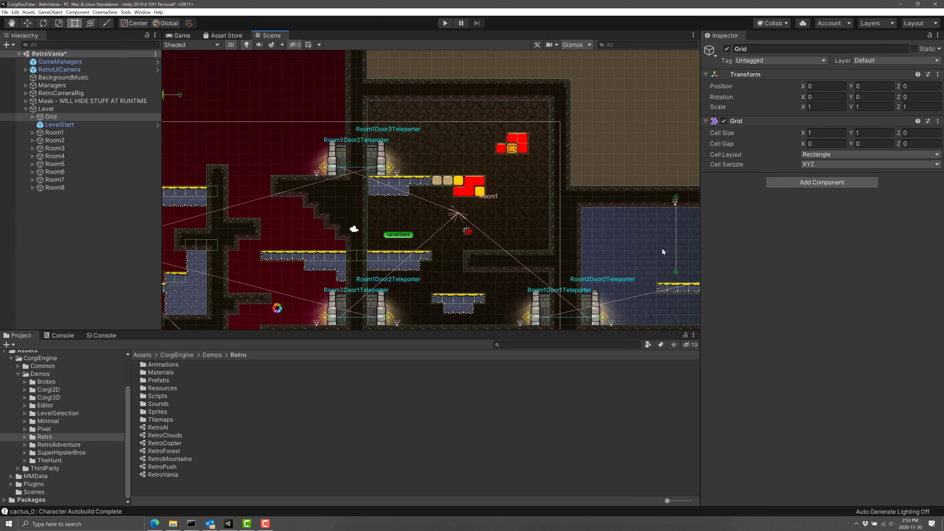
middle_click_drag(647, 252, 515, 234)
middle_click_drag(591, 269, 502, 156)
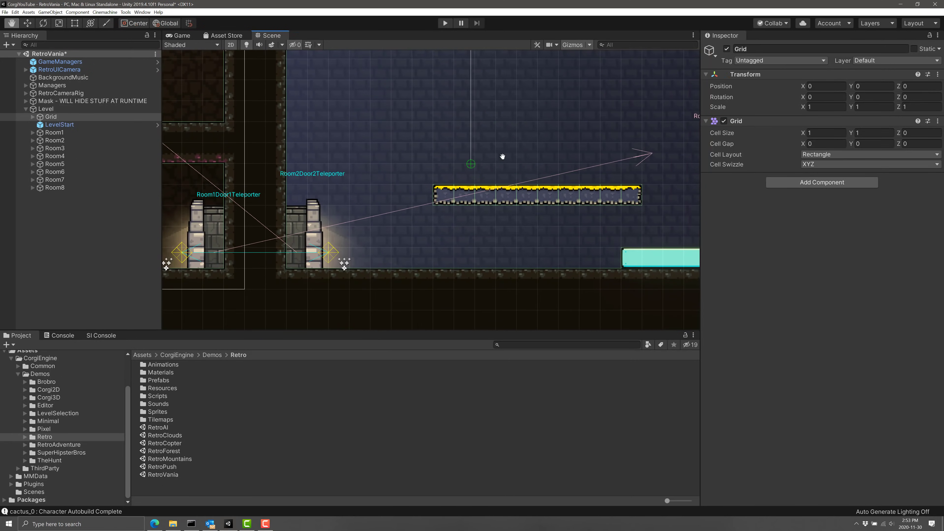
middle_click_drag(516, 242, 516, 189)
scroll(516, 189, "down", 10)
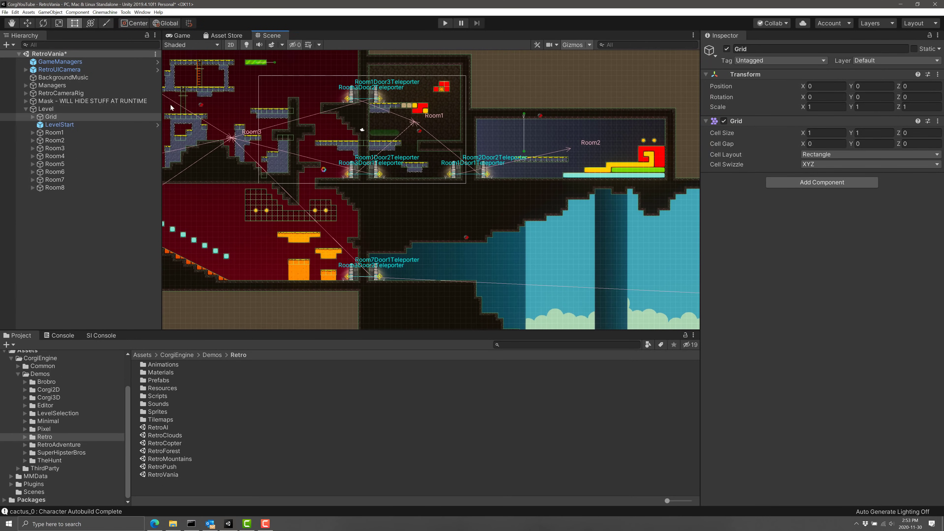
Step: Create a new empty scene, discarding the unsaved RetroVania changes
left_click(5, 13)
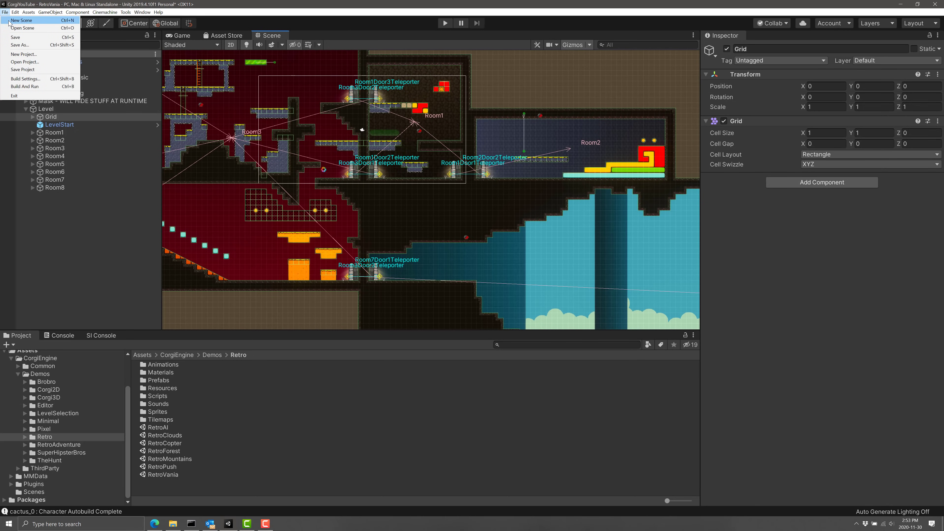
left_click(23, 21)
left_click(491, 277)
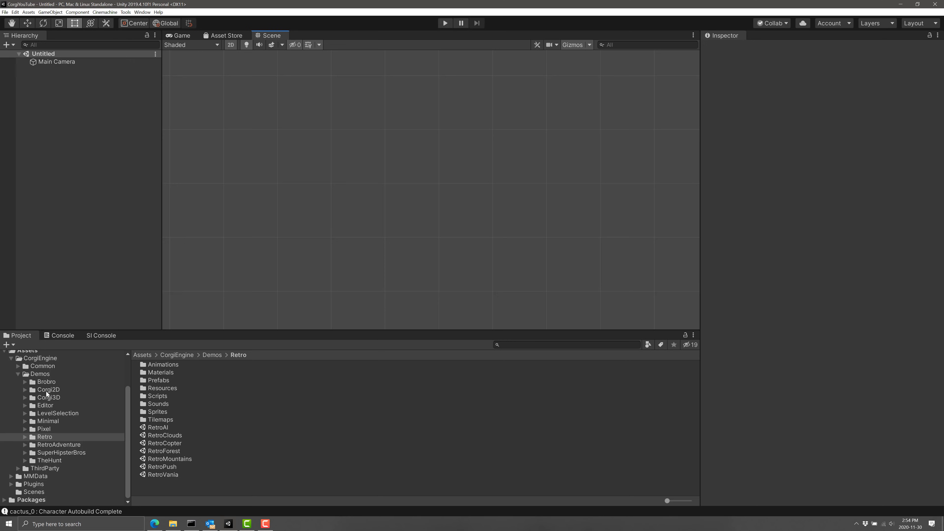
Step: Select the MinimalLevel scene in the CorgiEngine Demos Minimal folder
left_click(44, 421)
scroll(287, 408, "down", 5)
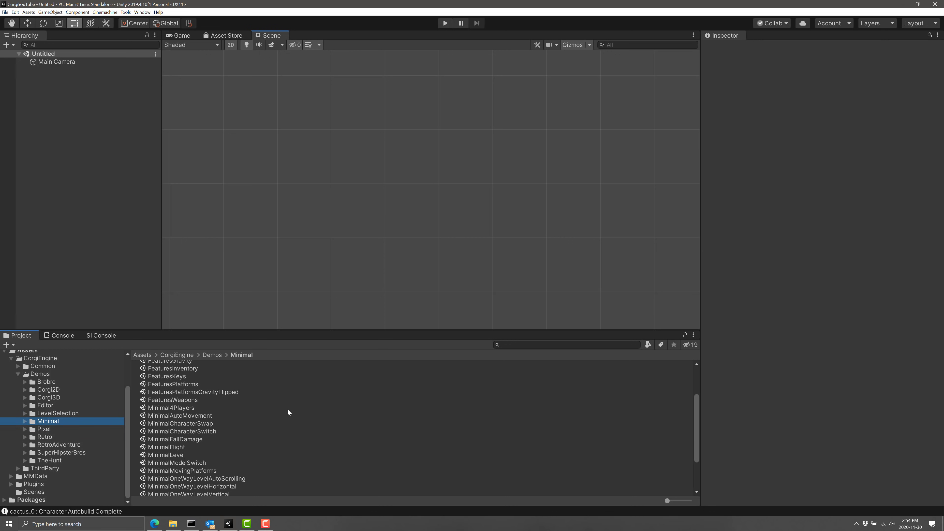
scroll(178, 434, "down", 2)
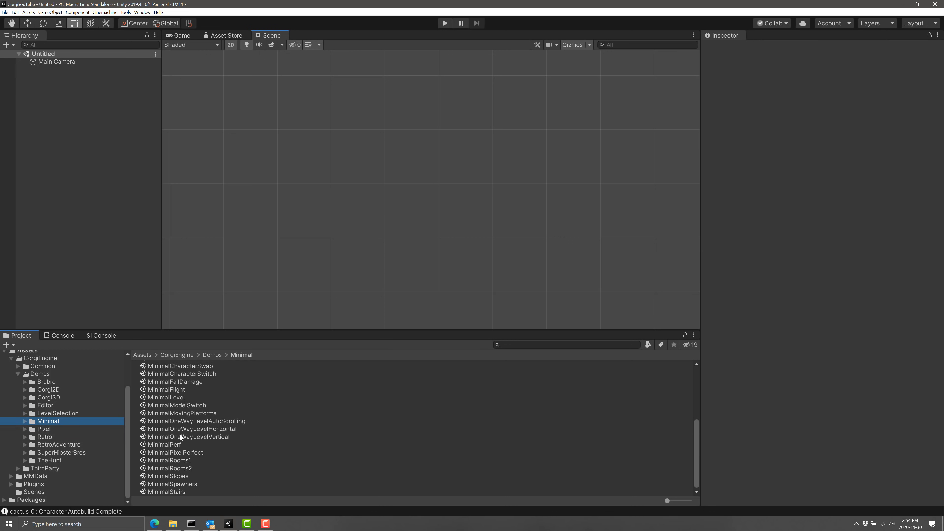
left_click(163, 397)
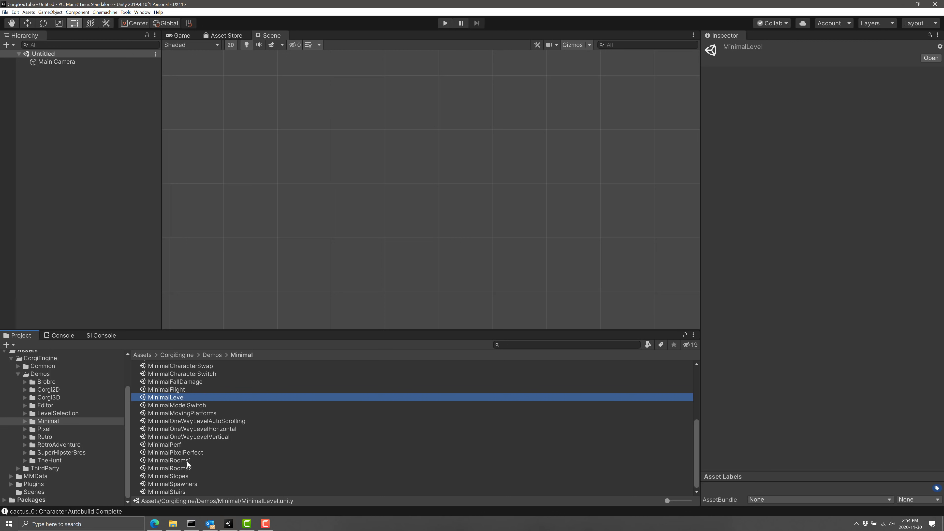
scroll(239, 486, "up", 2)
scroll(233, 449, "up", 2)
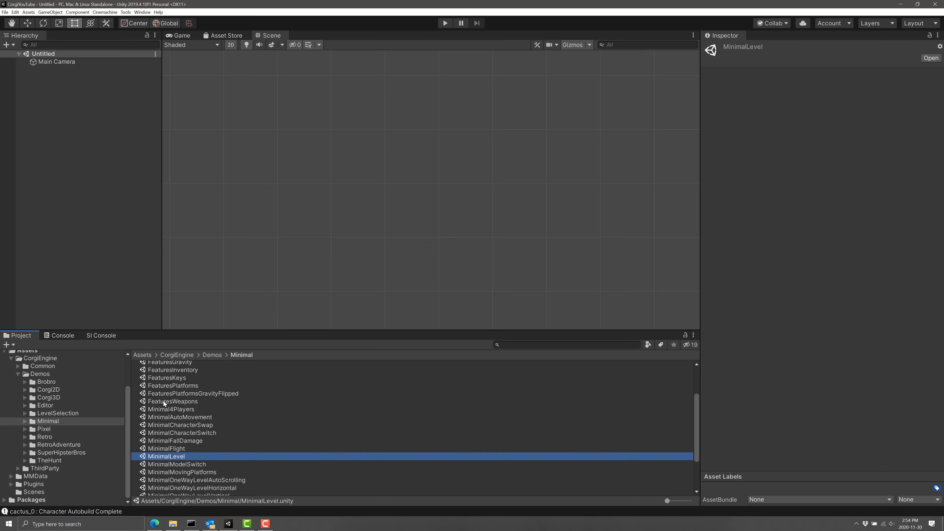
scroll(163, 401, "up", 2)
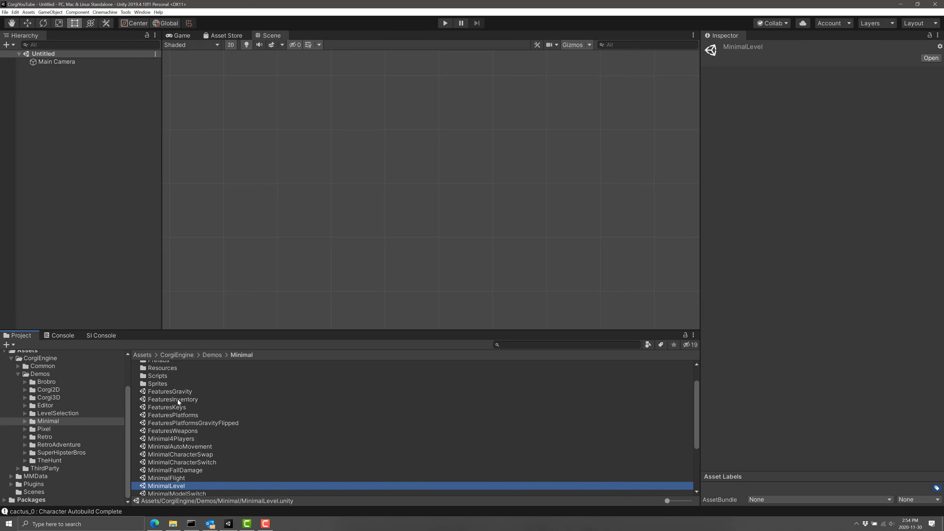
scroll(178, 400, "down", 2)
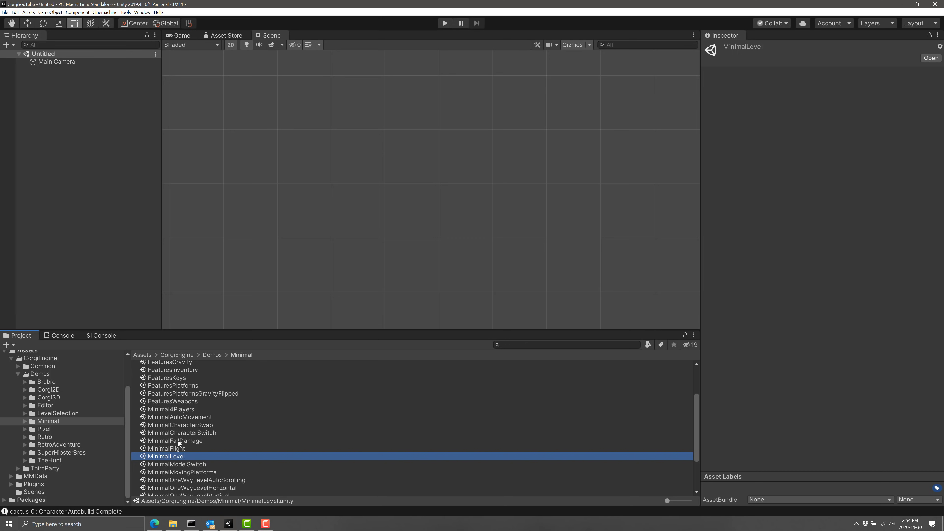
Step: Add MinimalLevel to the open scenes and delete the untitled scene's Main Camera
left_click_drag(179, 460, 53, 176)
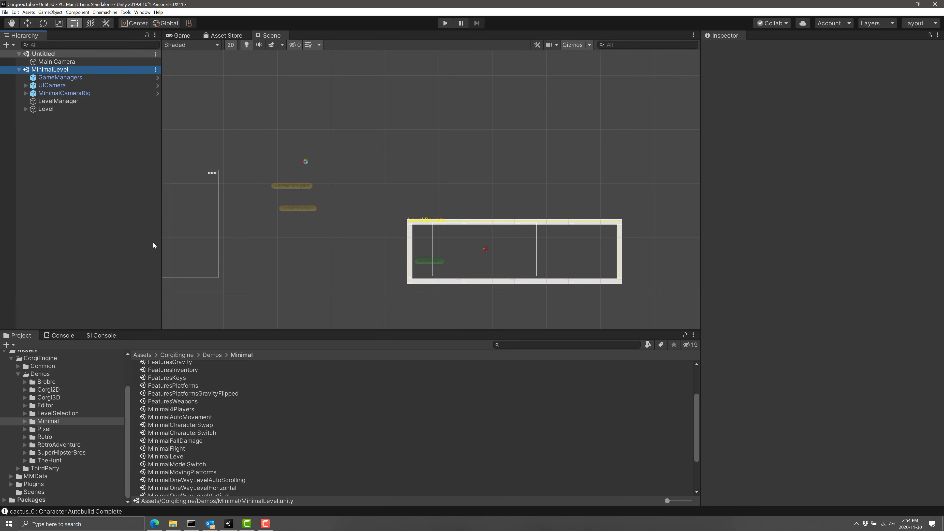
left_click(72, 61)
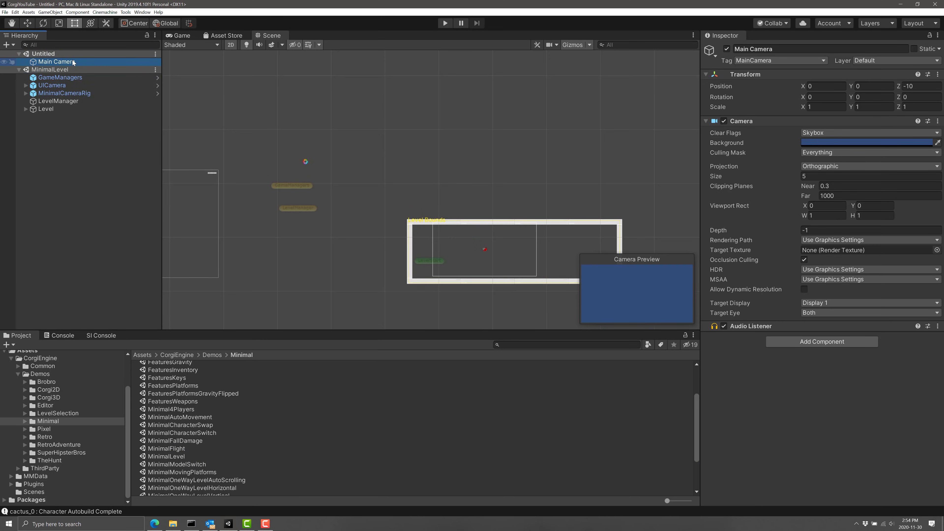
key("Delete")
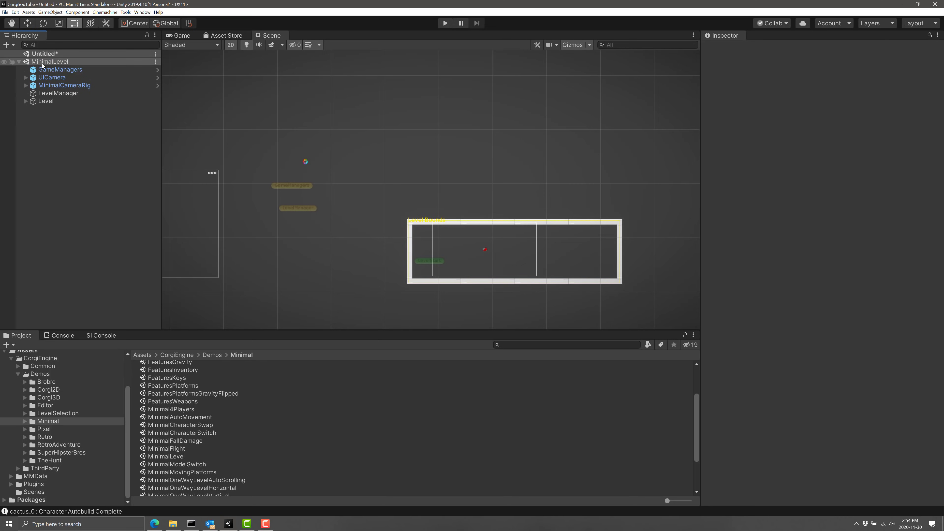
Step: Inspect the MinimalCameraRig, the LevelStart checkpoint and the bottom-left platform
scroll(455, 237, "up", 10)
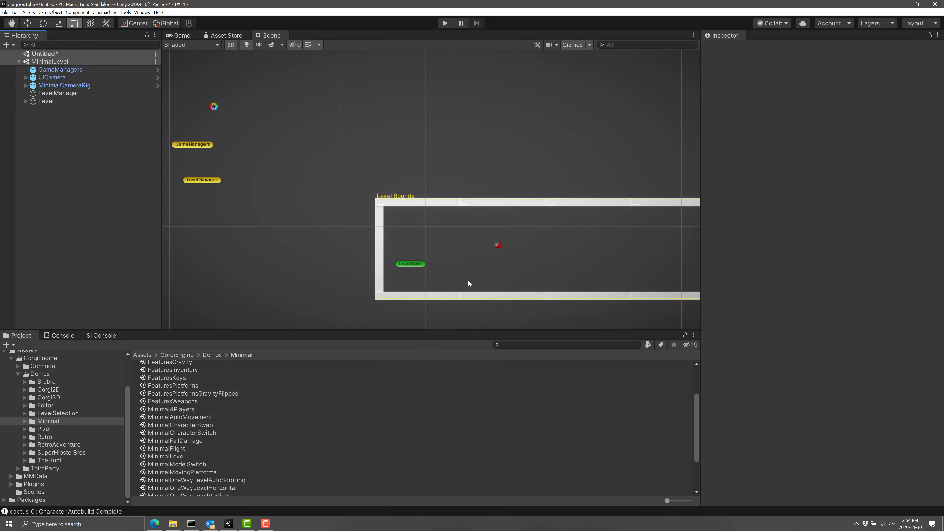
scroll(468, 272, "down", 10)
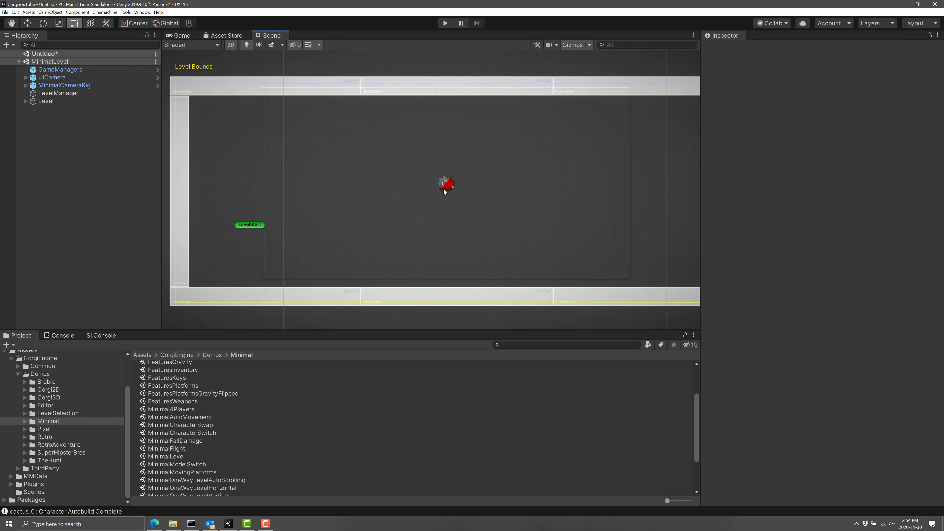
left_click(445, 185)
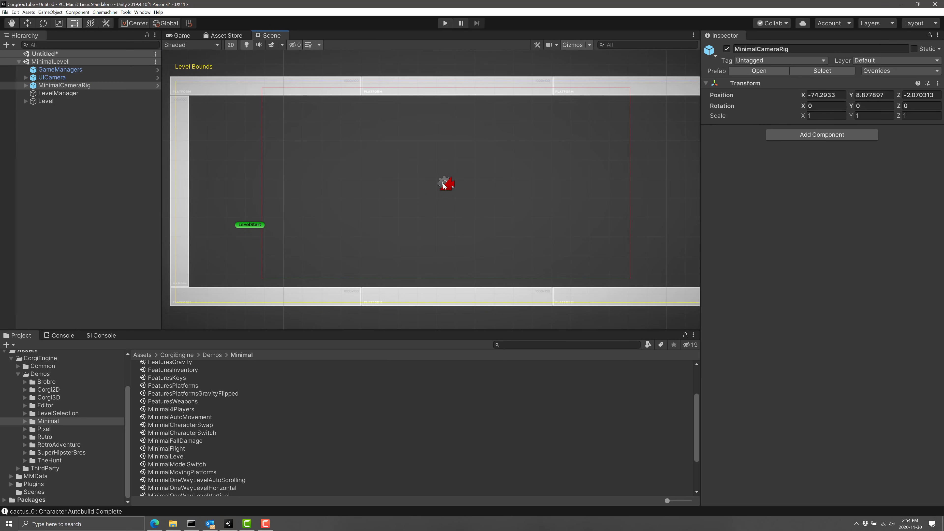
left_click(256, 225)
scroll(265, 217, "down", 2)
scroll(320, 159, "down", 3)
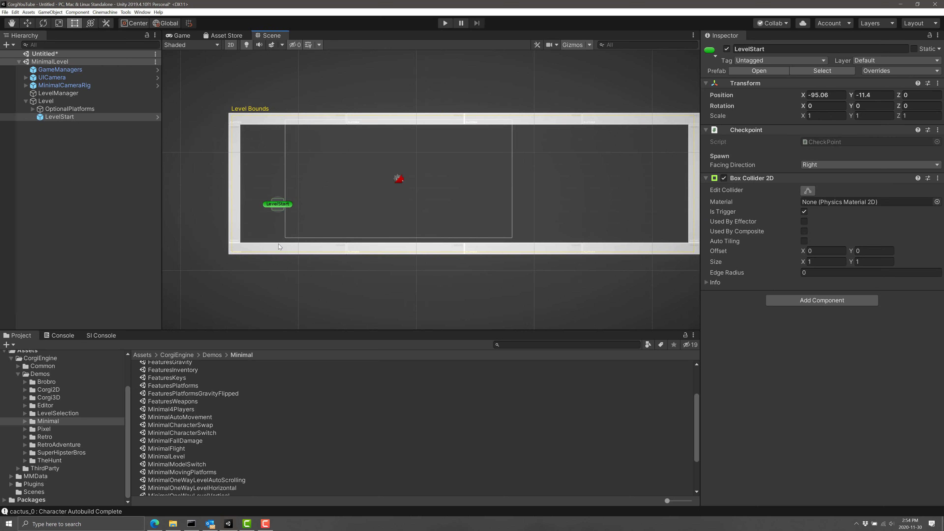
left_click(278, 247)
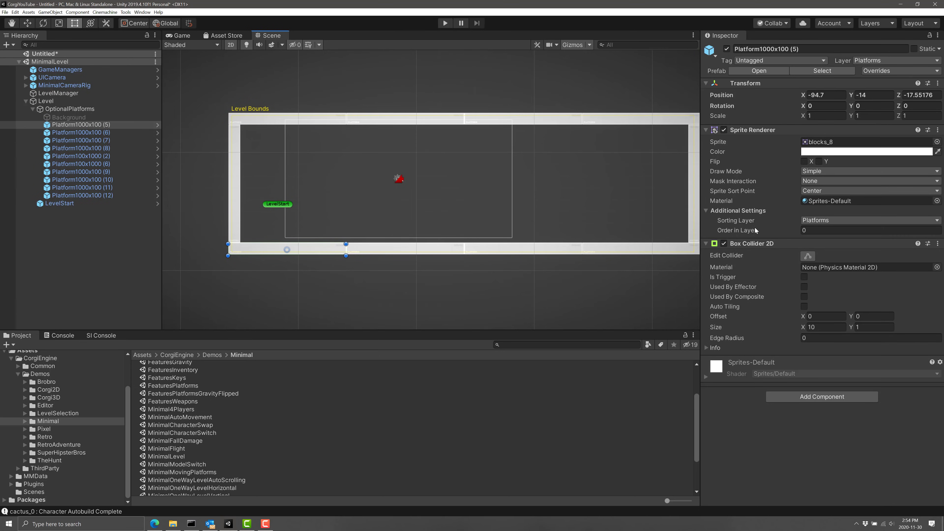
Step: Pan around the level and inspect the GameManagers object
scroll(580, 201, "up", 3)
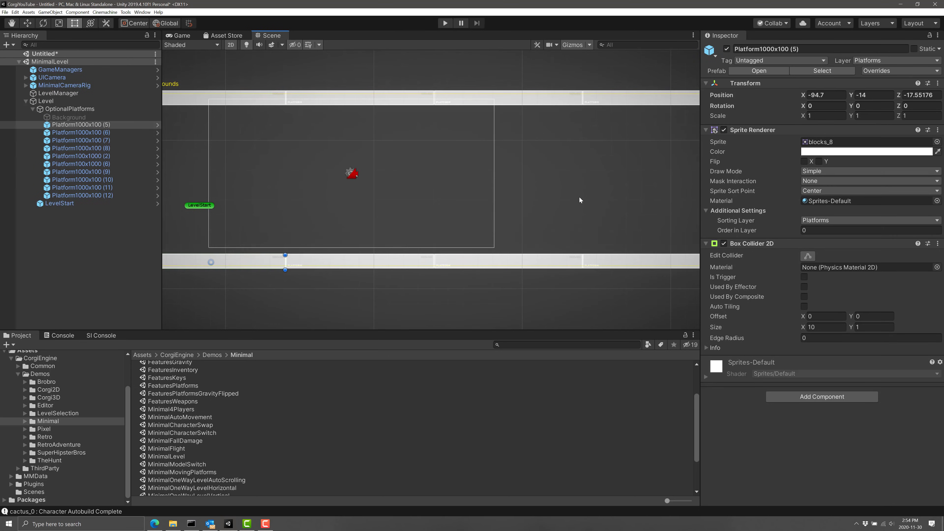
scroll(552, 192, "down", 5)
middle_click_drag(366, 201, 513, 219)
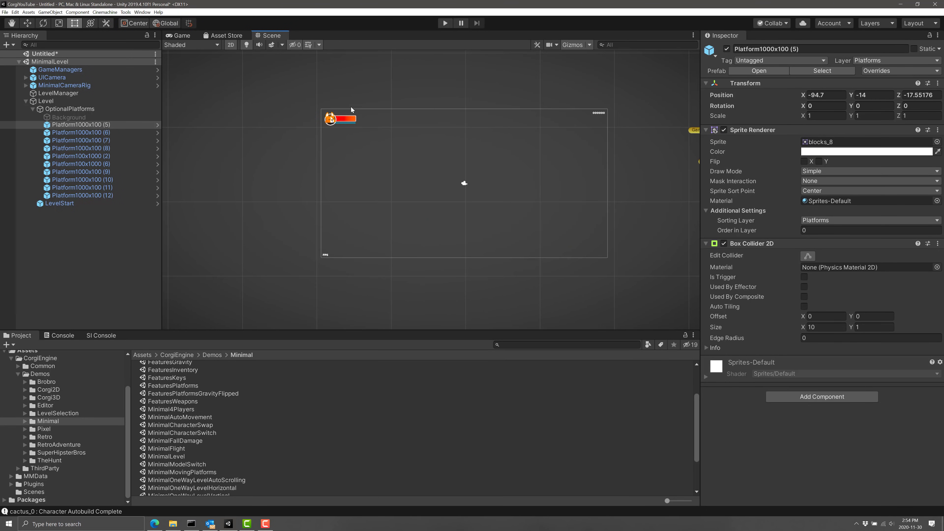
scroll(464, 136, "up", 10)
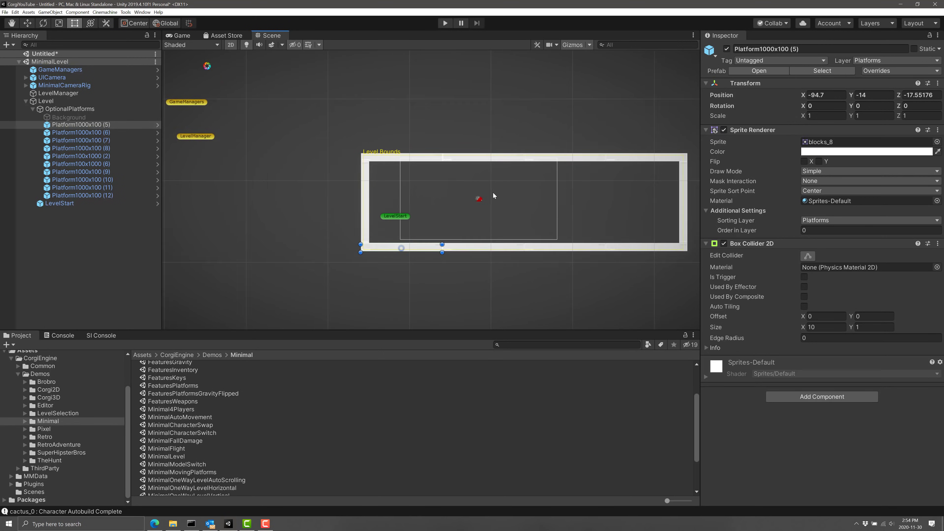
scroll(503, 230, "up", 3)
middle_click_drag(567, 240, 459, 198)
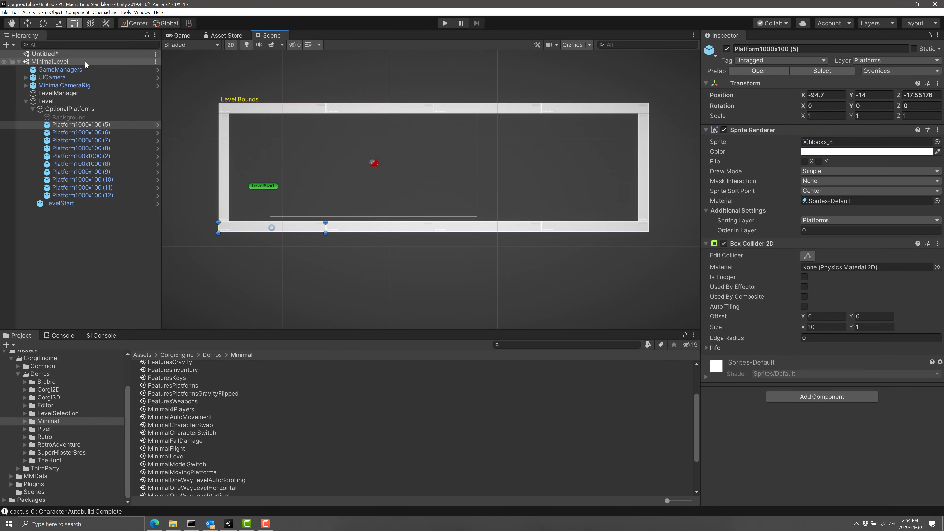
left_click(54, 69)
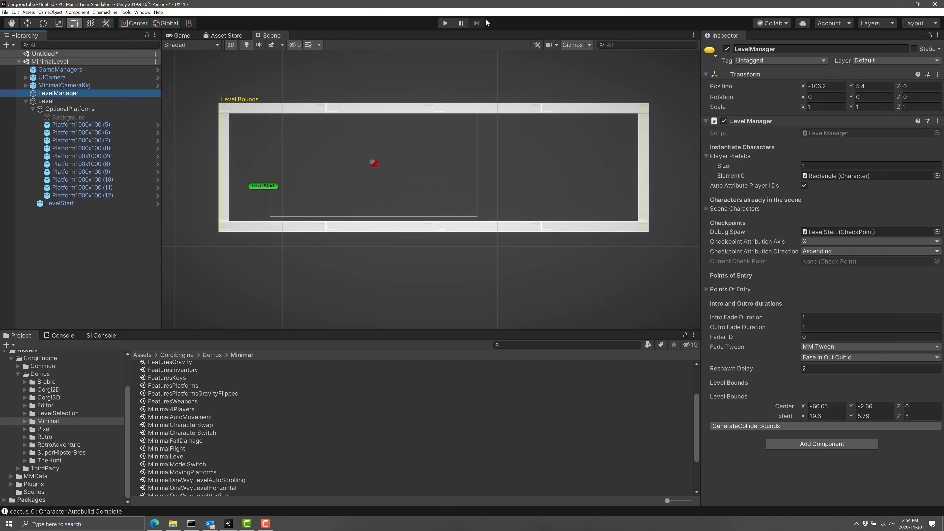
Step: Play the level, walking the Rectangle character right and left and jumping
left_click(445, 23)
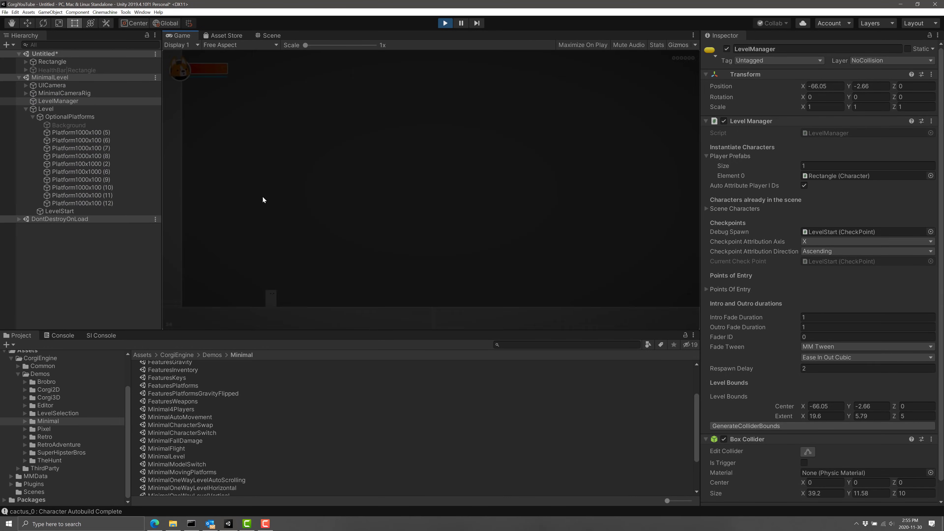
key("Right")
key("space")
key("Left")
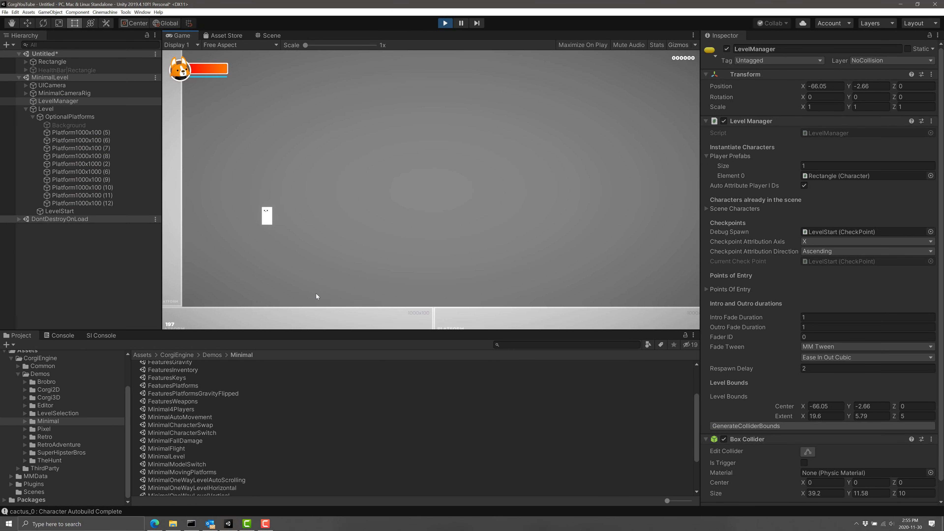
key("Right")
key("space")
Step: Stop play mode and drop the Corgi2D PlayableCharacters space-corgi-spritesheet prefab beside LevelStart
left_click(445, 23)
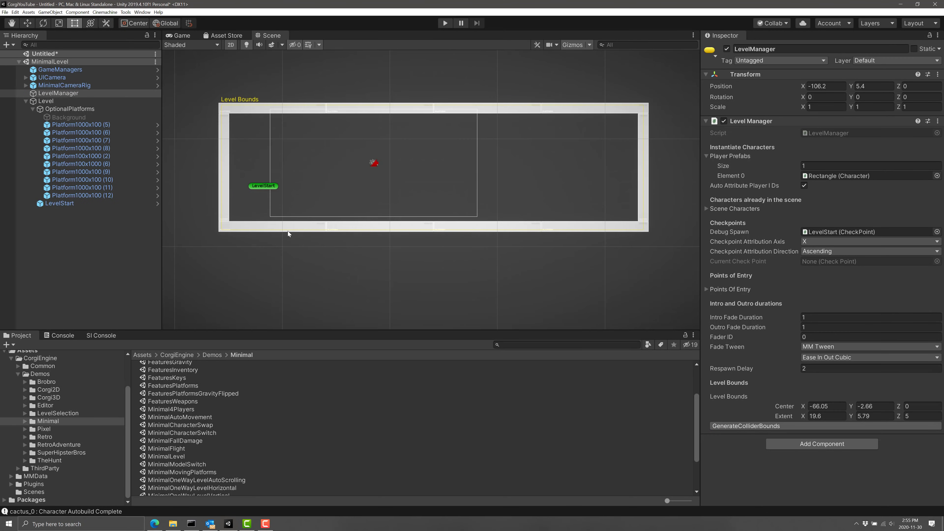
scroll(123, 425, "up", 2)
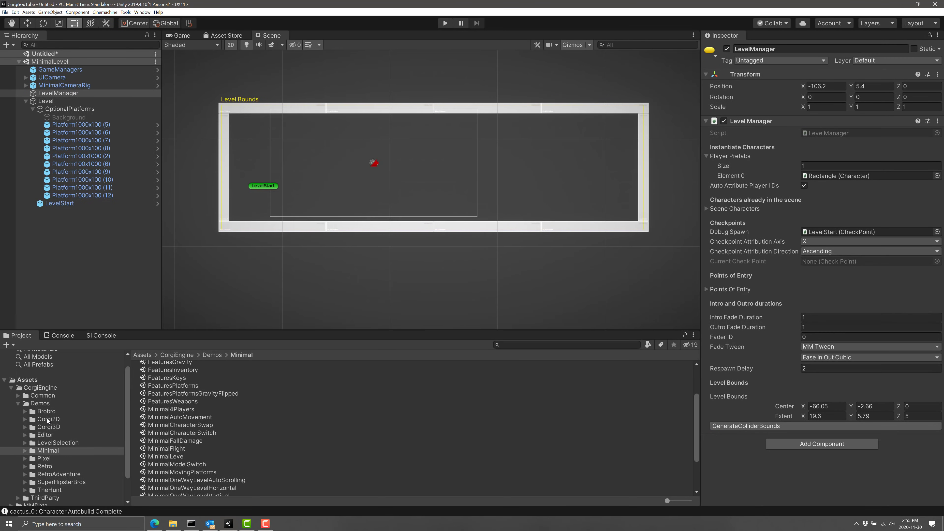
left_click(48, 419)
double_click(162, 389)
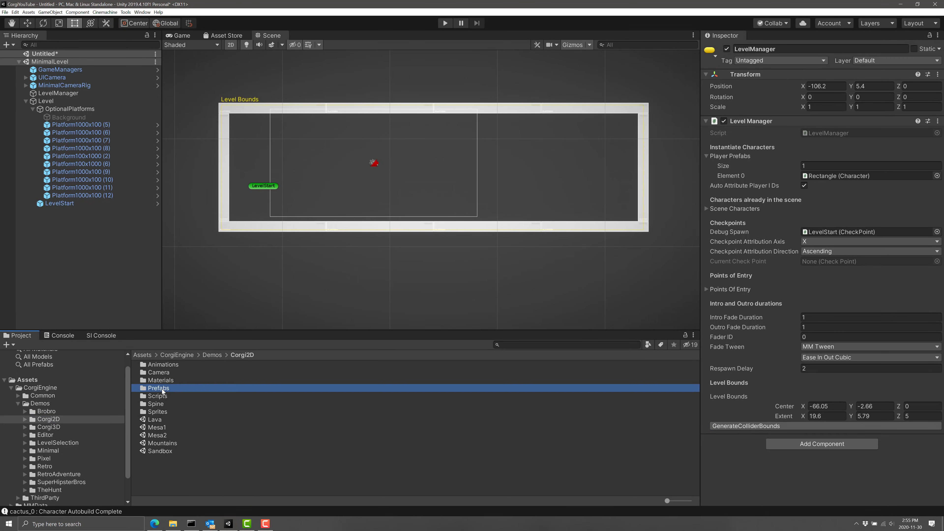
double_click(169, 404)
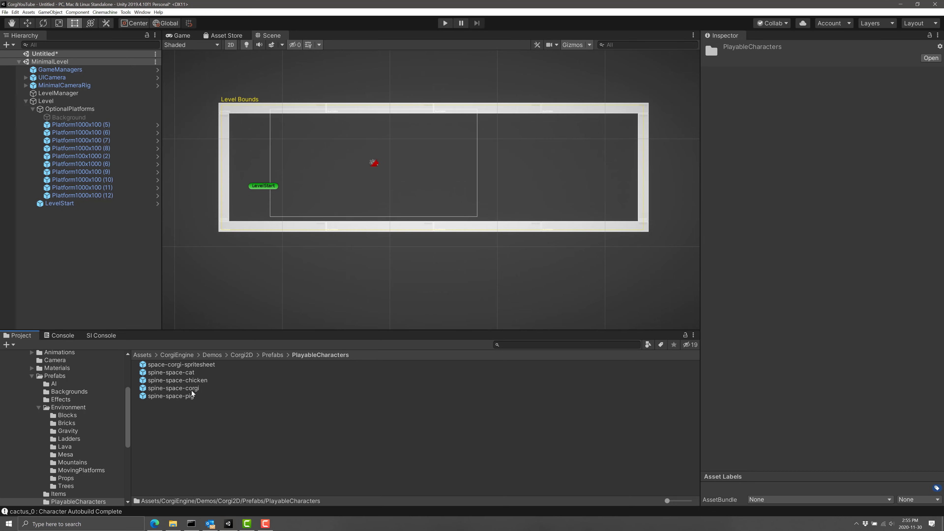
left_click_drag(194, 364, 290, 195)
left_click_drag(332, 257, 332, 257)
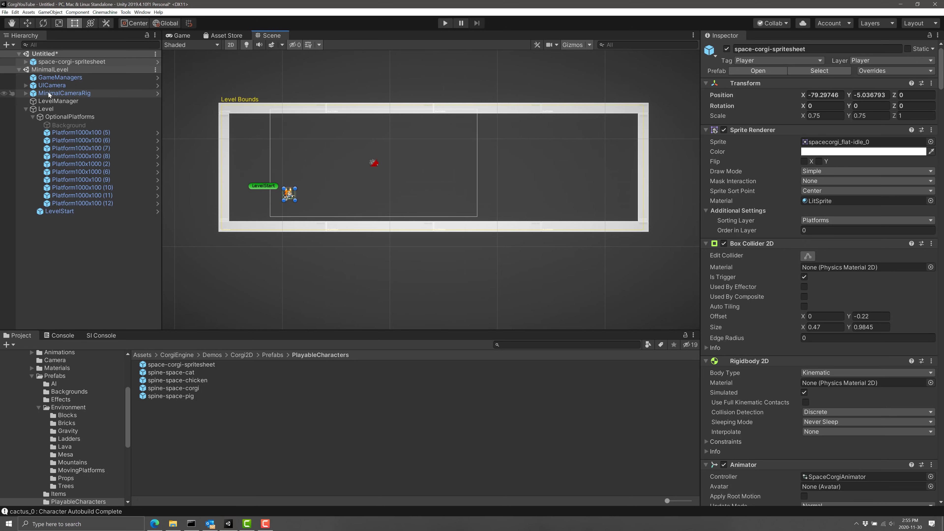
left_click(47, 85)
left_click(60, 103)
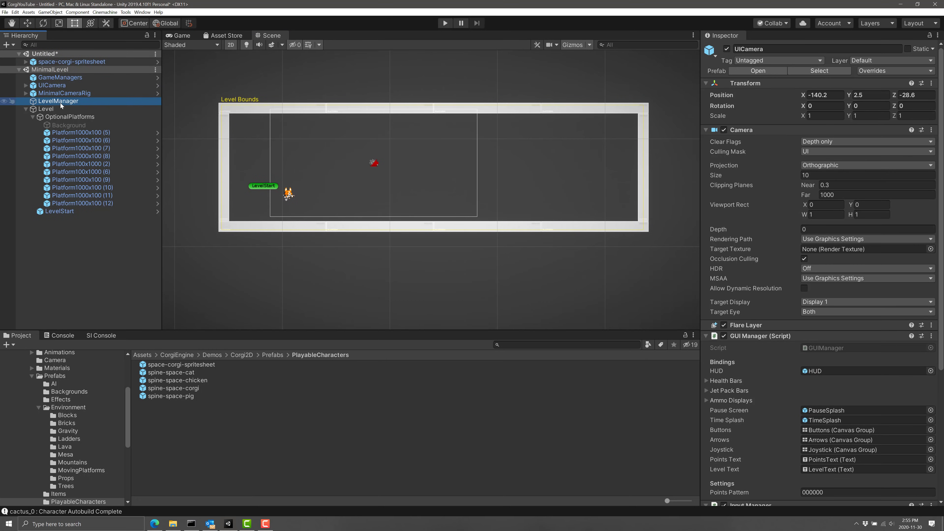
left_click(813, 166)
type("2")
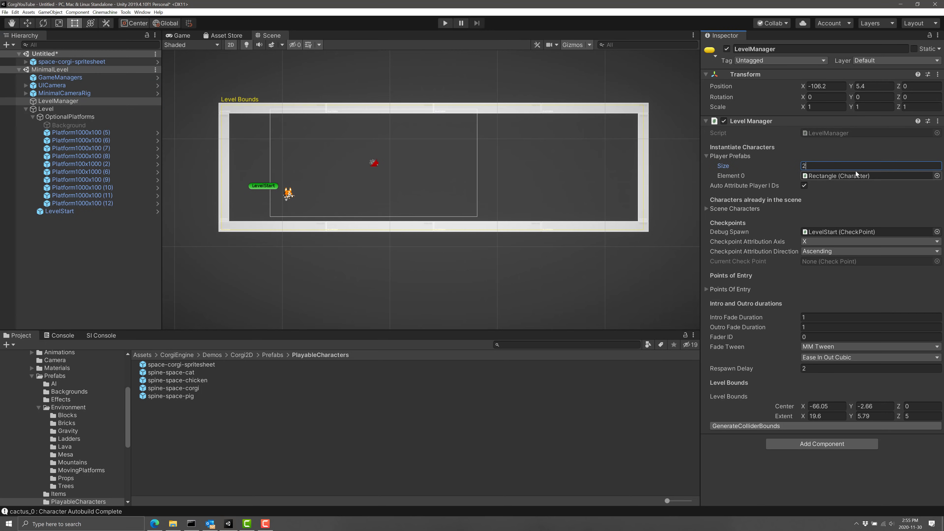
key("Return")
left_click(833, 185)
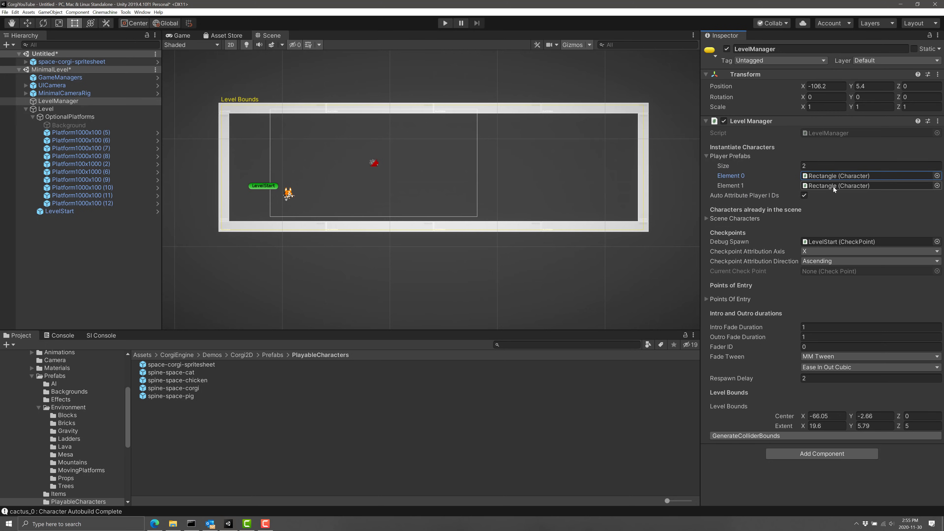
left_click(937, 186)
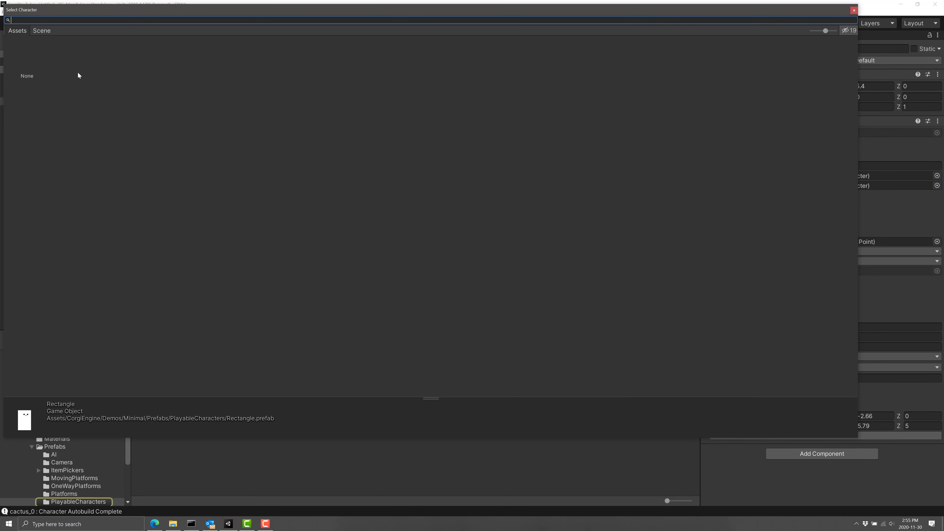
left_click(46, 34)
left_click(17, 31)
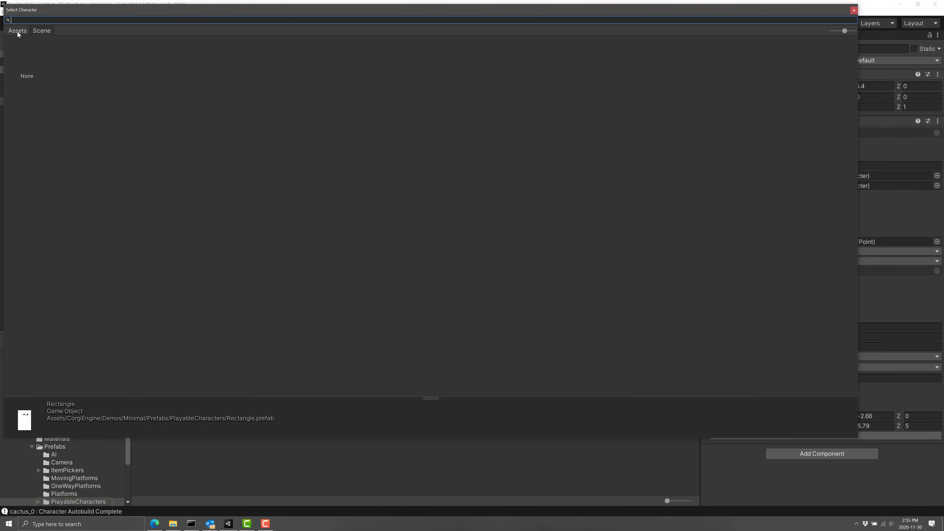
left_click(43, 33)
left_click(854, 10)
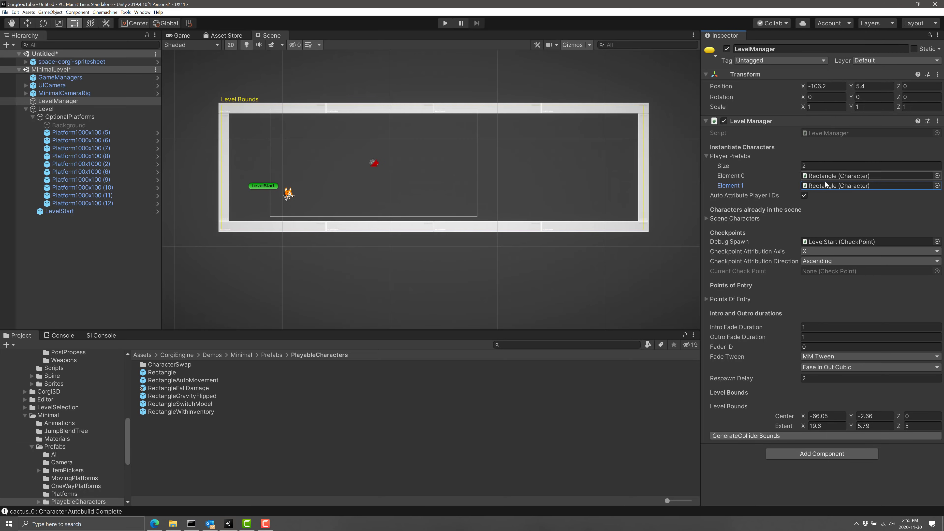
left_click(845, 185)
left_click(936, 186)
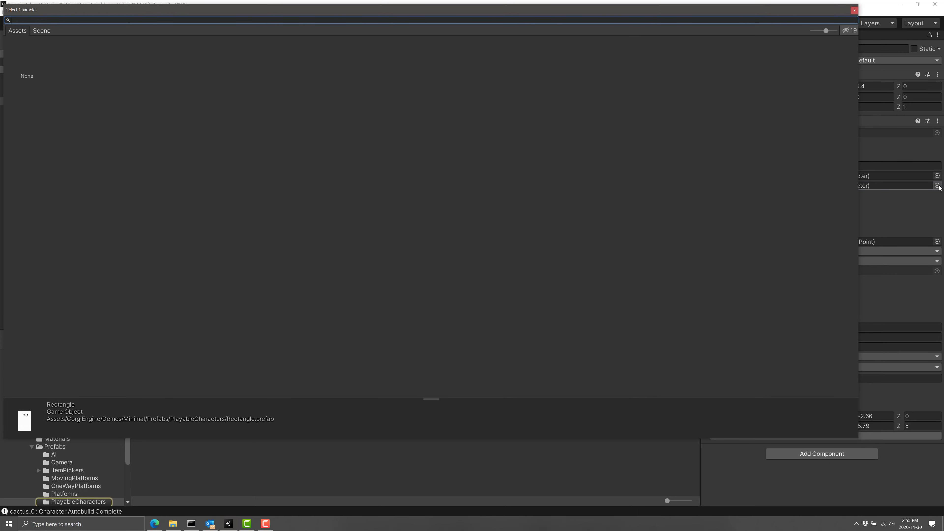
left_click(46, 30)
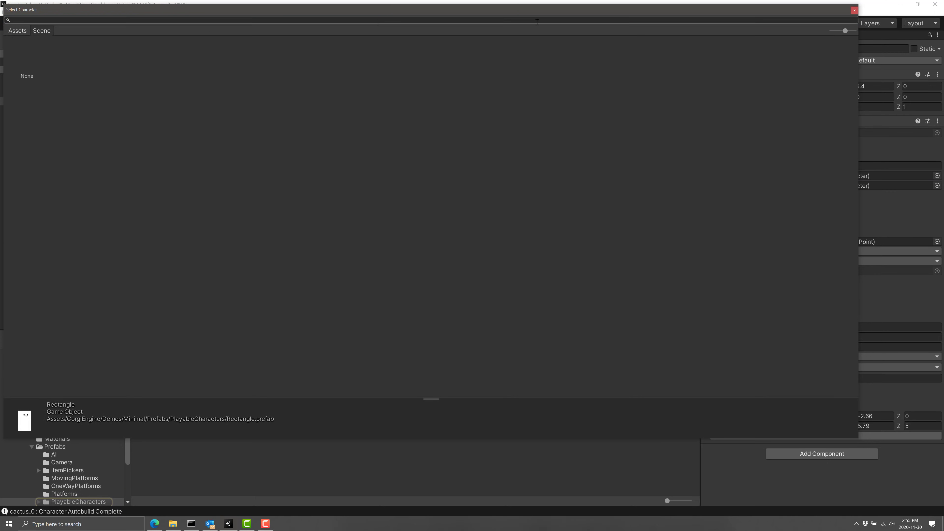
left_click(855, 10)
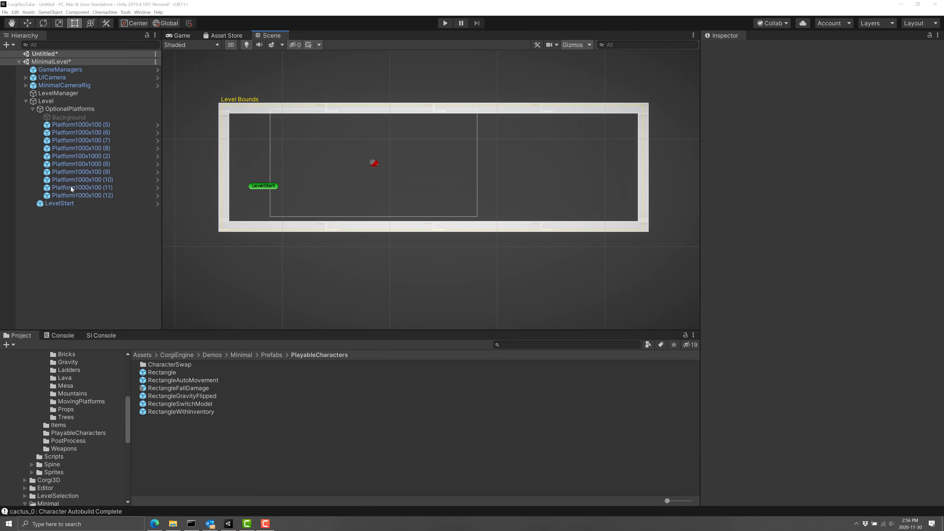
Step: Add space-corgi-spritesheet to the level and move it just below LevelStart
scroll(93, 410, "up", 4)
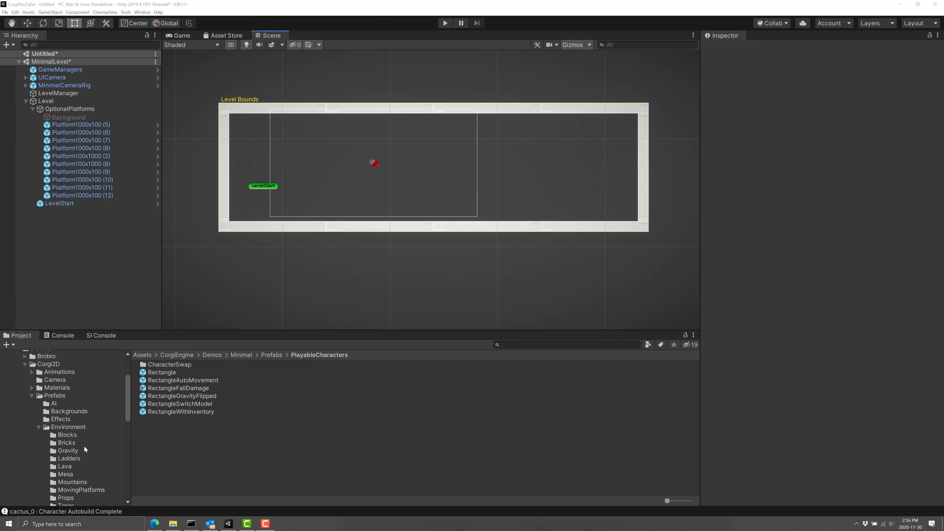
scroll(82, 446, "down", 1)
scroll(80, 453, "down", 1)
left_click(79, 463)
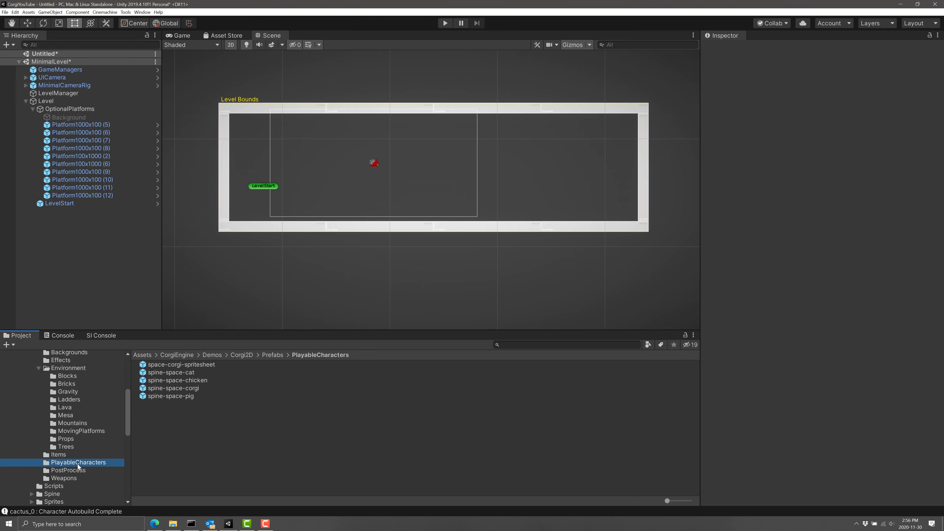
left_click_drag(187, 364, 45, 101)
left_click_drag(409, 144, 287, 204)
Step: Set LevelManager's Element 1 to the scene's space-corgi-spritesheet and start Play
left_click(55, 95)
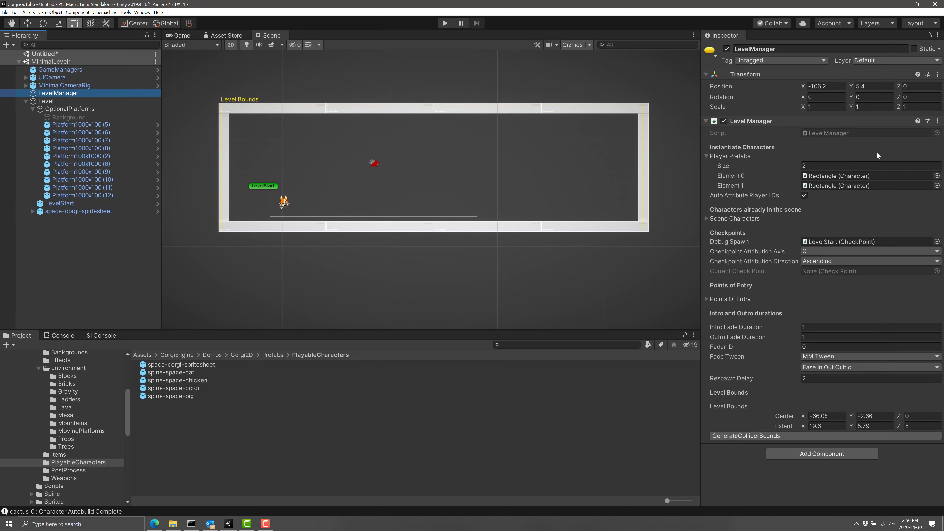
left_click(937, 186)
left_click(43, 31)
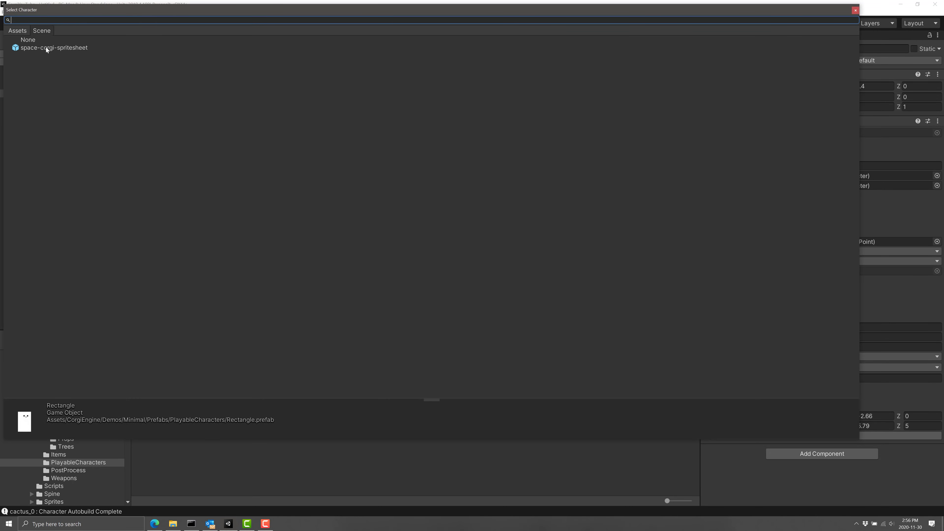
left_click(48, 48)
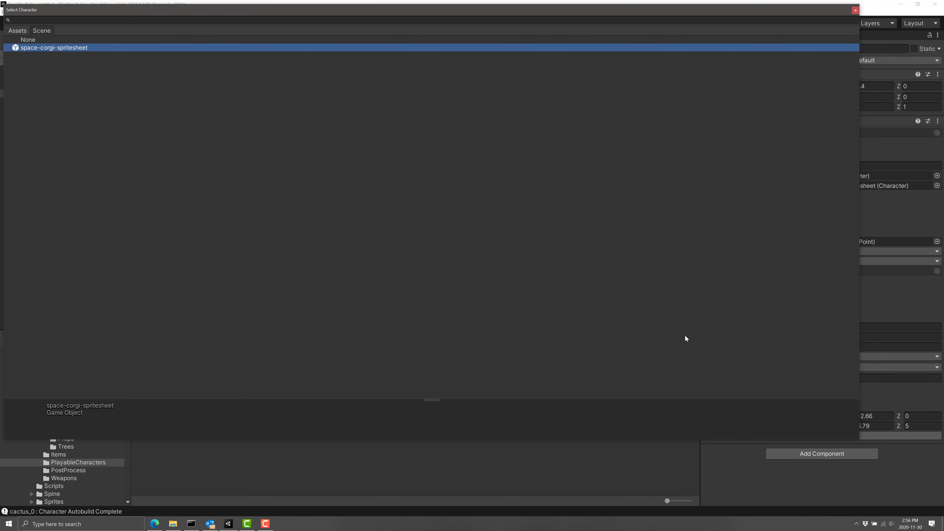
double_click(49, 48)
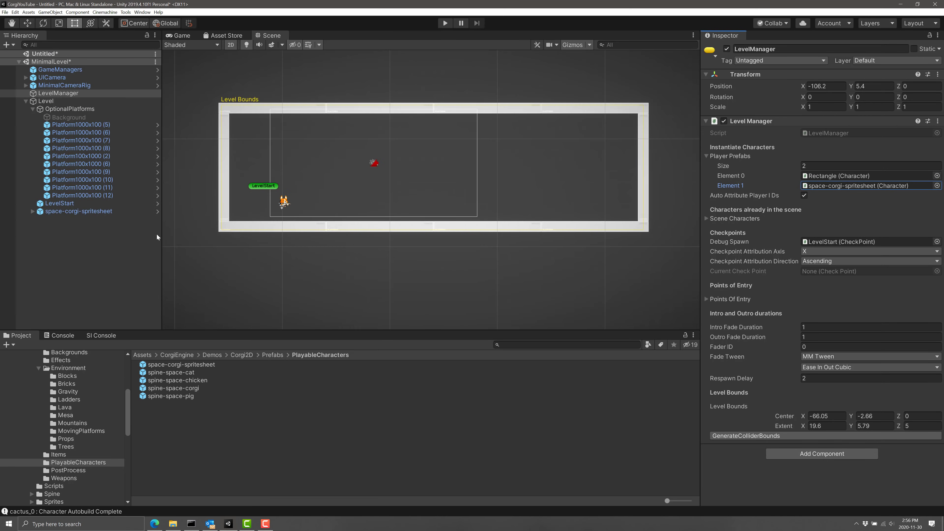
left_click(442, 23)
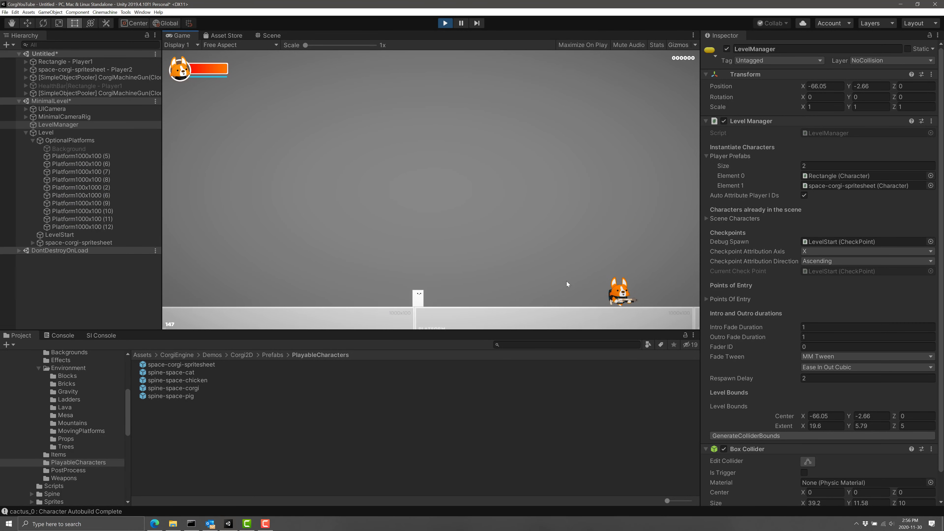
left_click(447, 24)
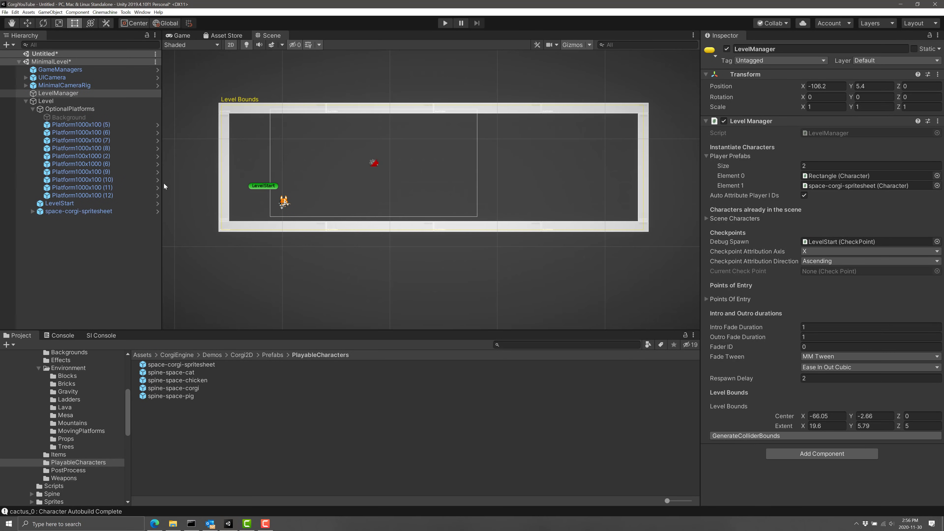
Step: Select the space corgi and review its Inspector from Corgi Controller down to Character Damage Dash
left_click(579, 269)
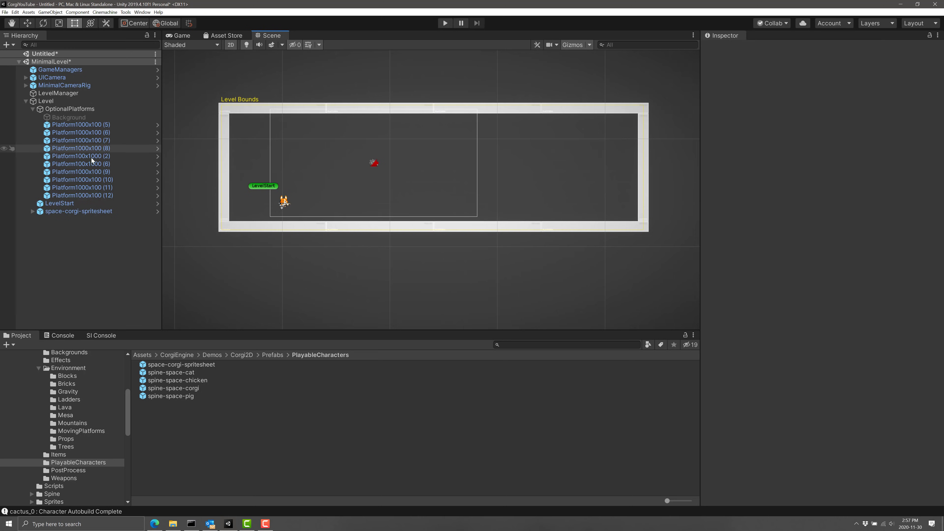
left_click(71, 211)
scroll(755, 279, "down", 12)
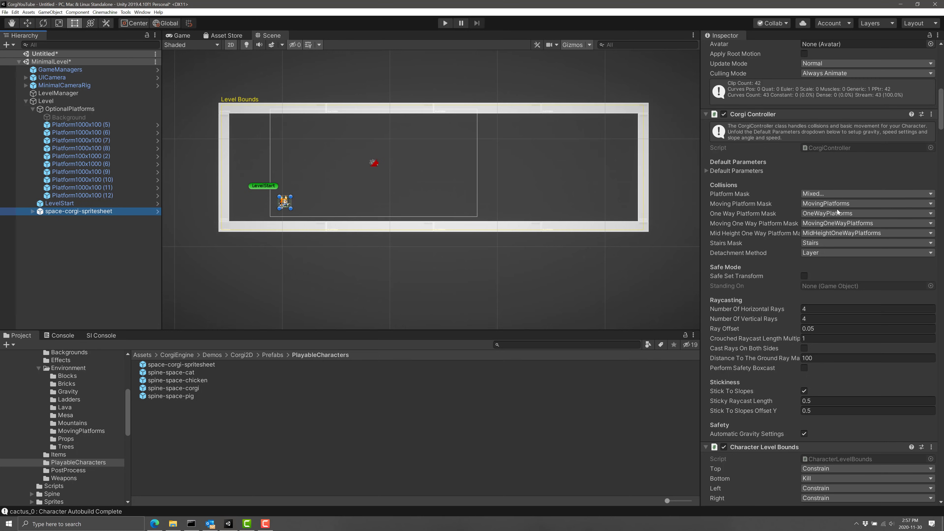
scroll(781, 264, "down", 5)
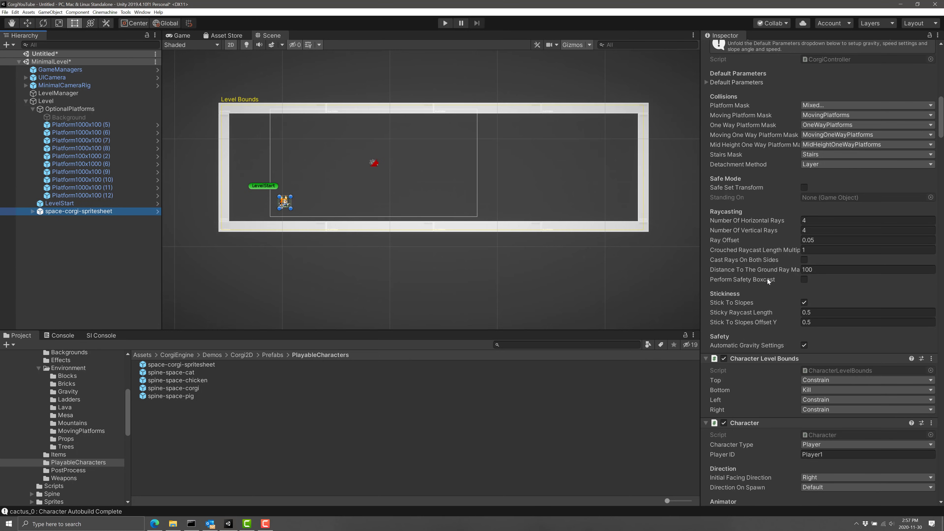
scroll(767, 280, "down", 5)
scroll(737, 279, "down", 10)
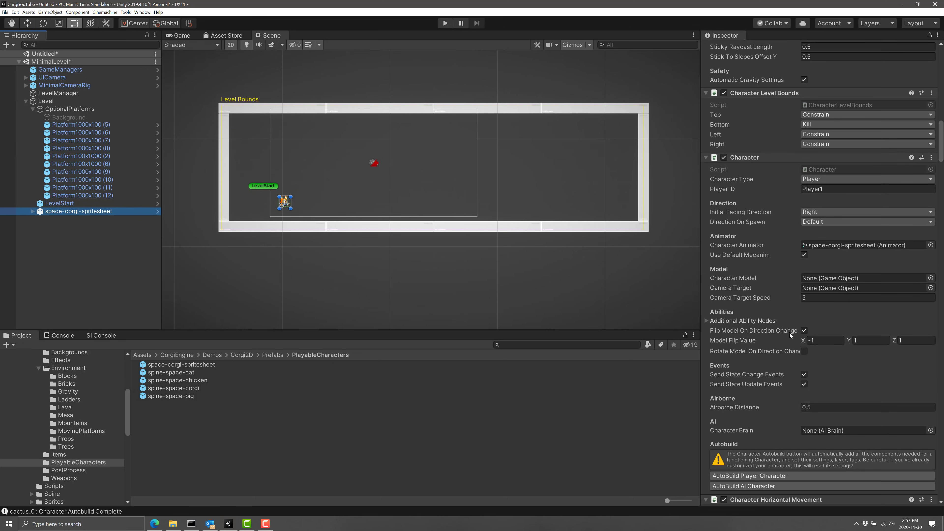
scroll(789, 331, "down", 15)
scroll(738, 278, "down", 20)
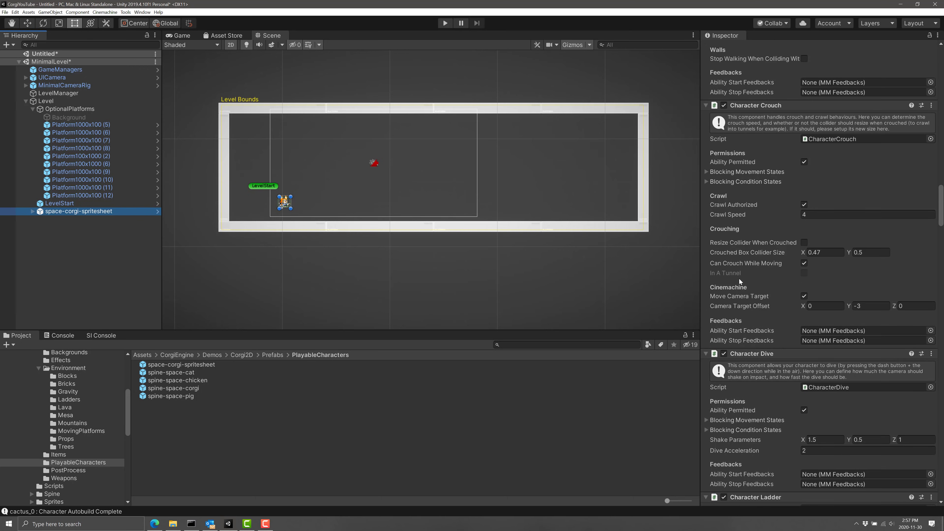
scroll(739, 273, "down", 20)
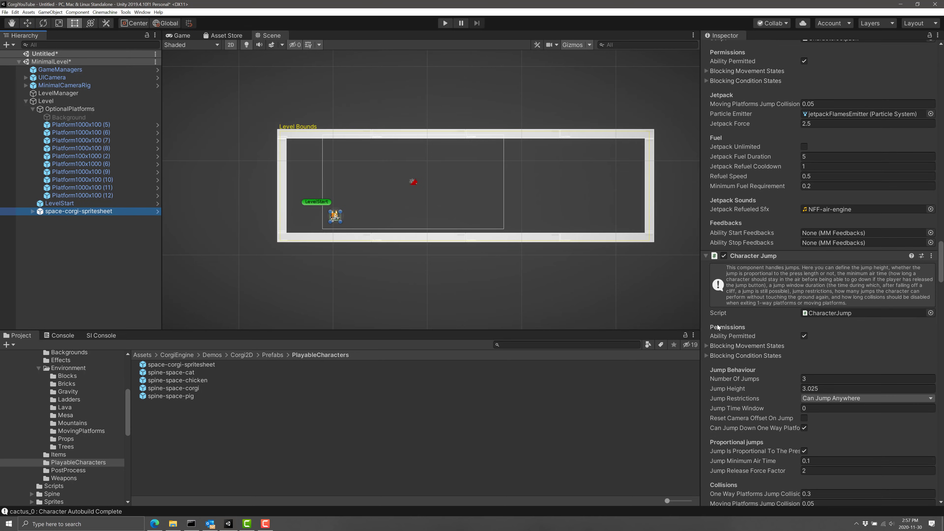
scroll(759, 340, "down", 20)
scroll(759, 336, "down", 15)
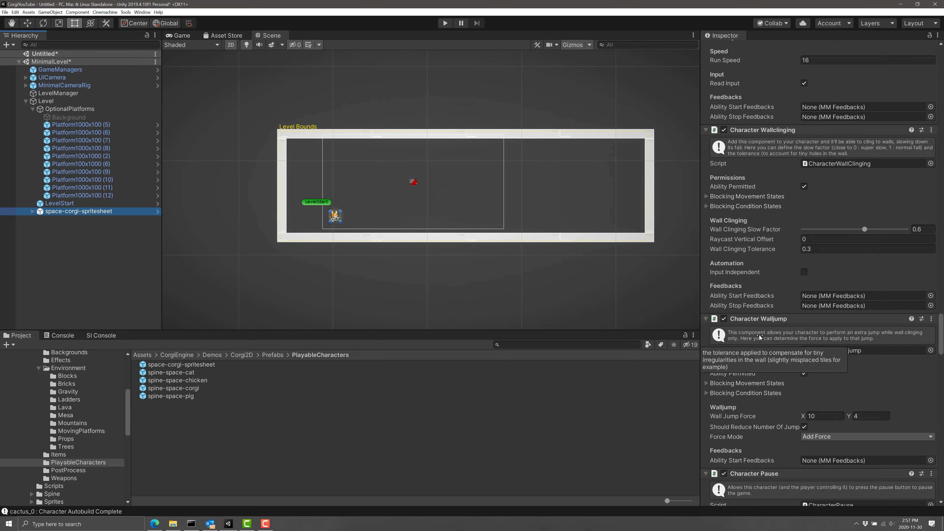
scroll(753, 335, "down", 20)
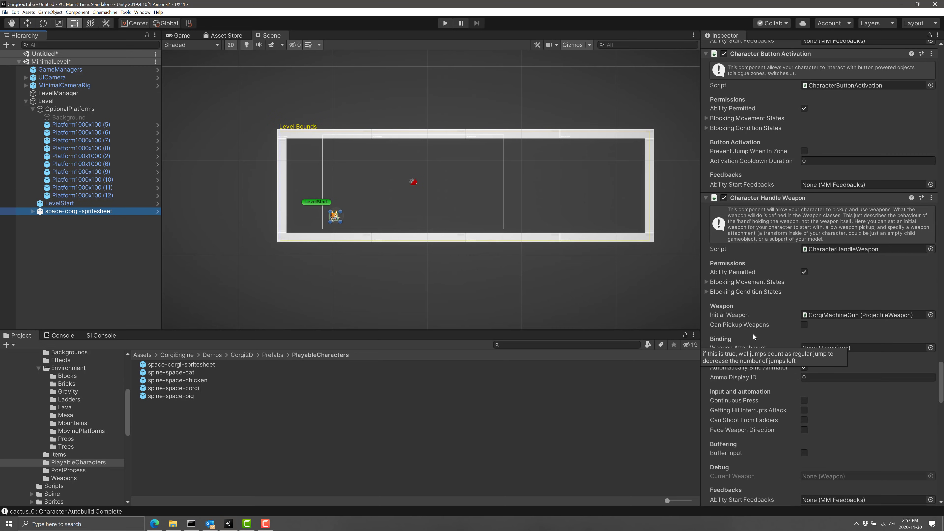
scroll(753, 333, "down", 20)
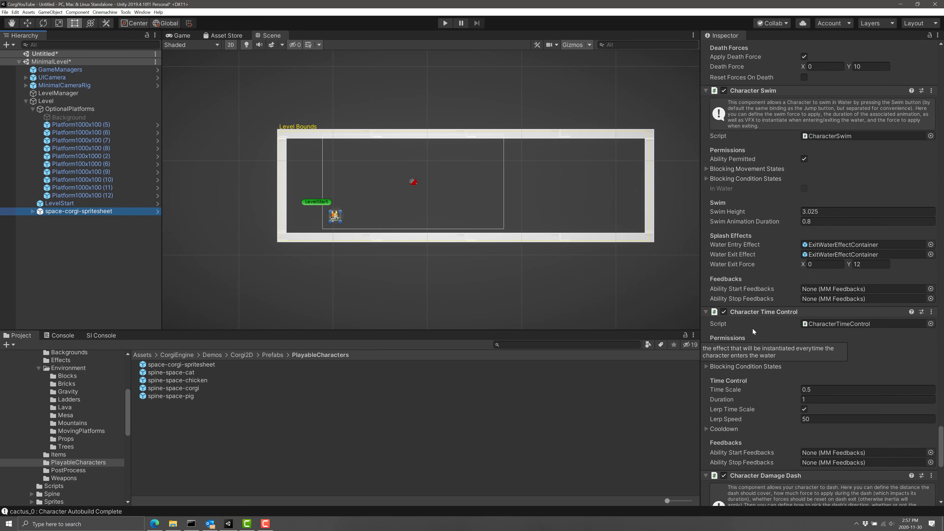
scroll(752, 329, "up", 15)
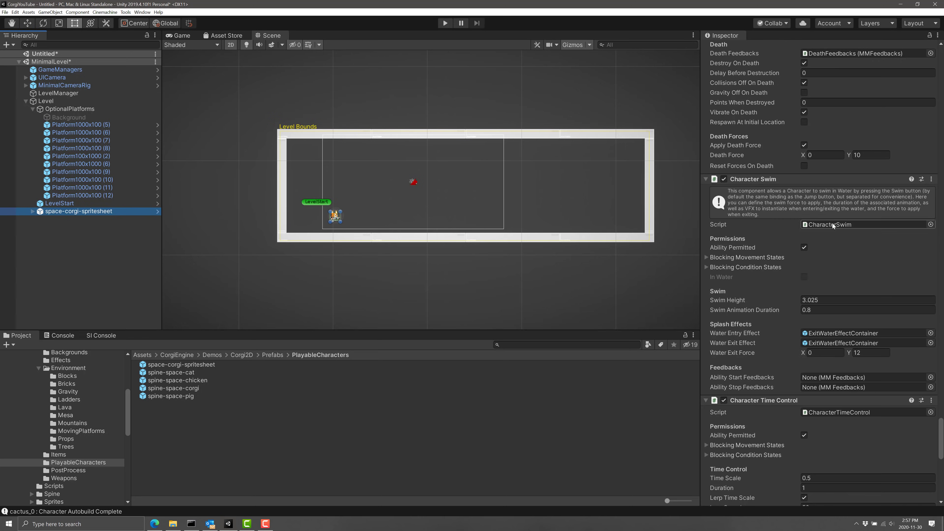
scroll(770, 295, "down", 20)
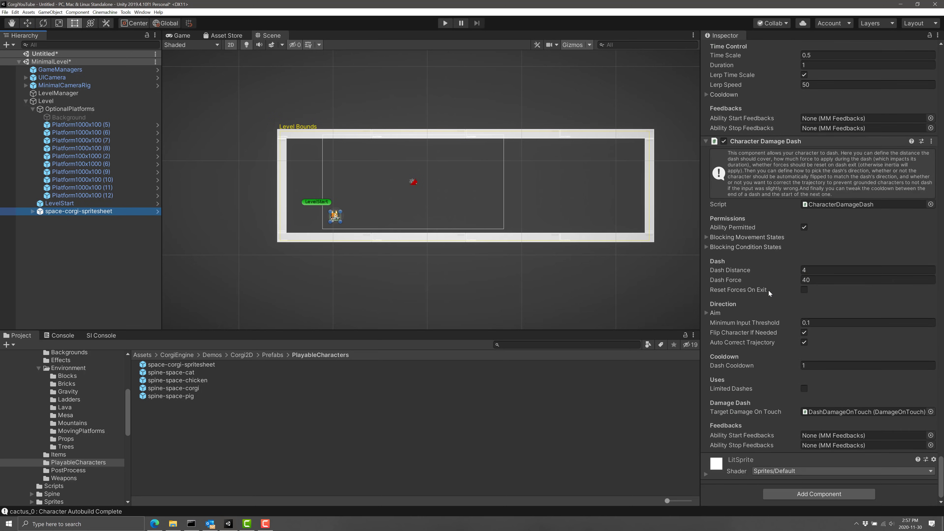
mouse_move(768, 289)
scroll(65, 423, "up", 2)
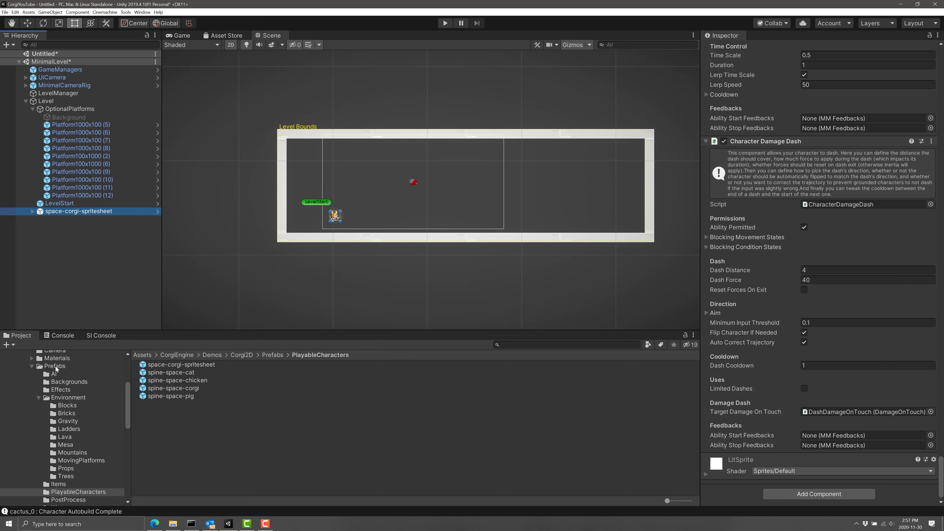
Step: Add the cactus_0 sprite from Corgi2D Sprites/Enemies to the level, skipping animation creation
scroll(57, 393, "down", 5)
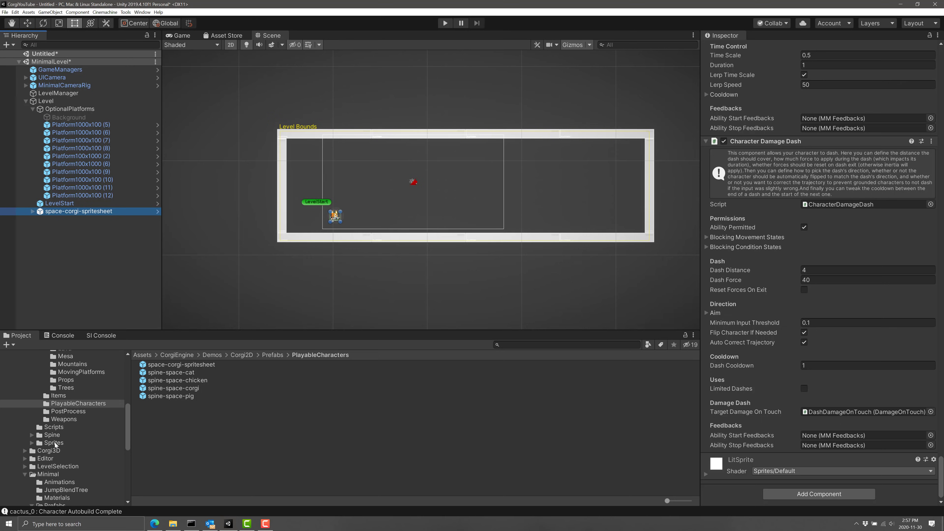
left_click(57, 443)
double_click(159, 364)
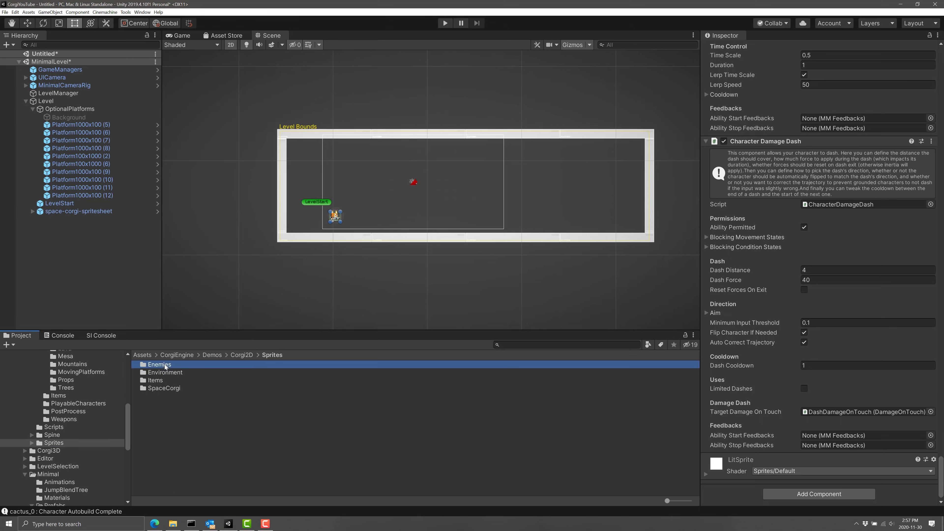
left_click_drag(158, 389, 447, 242)
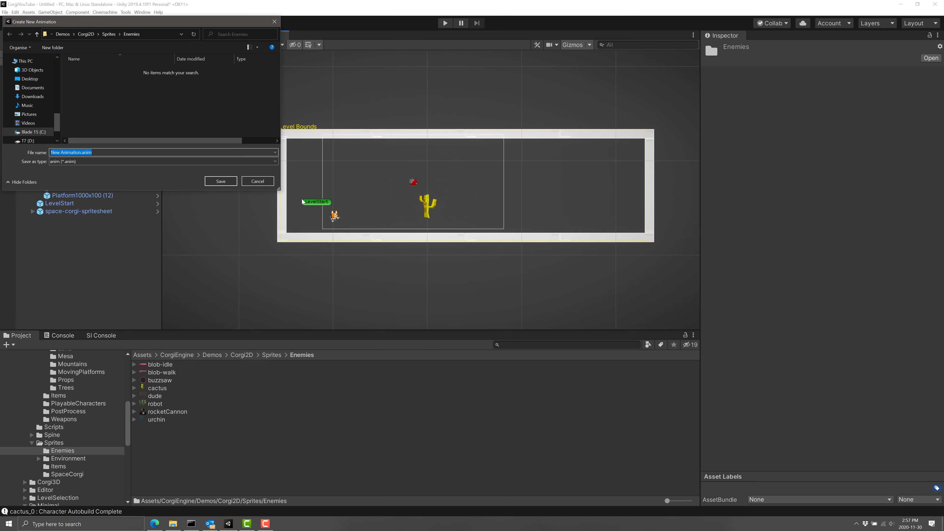
left_click(259, 180)
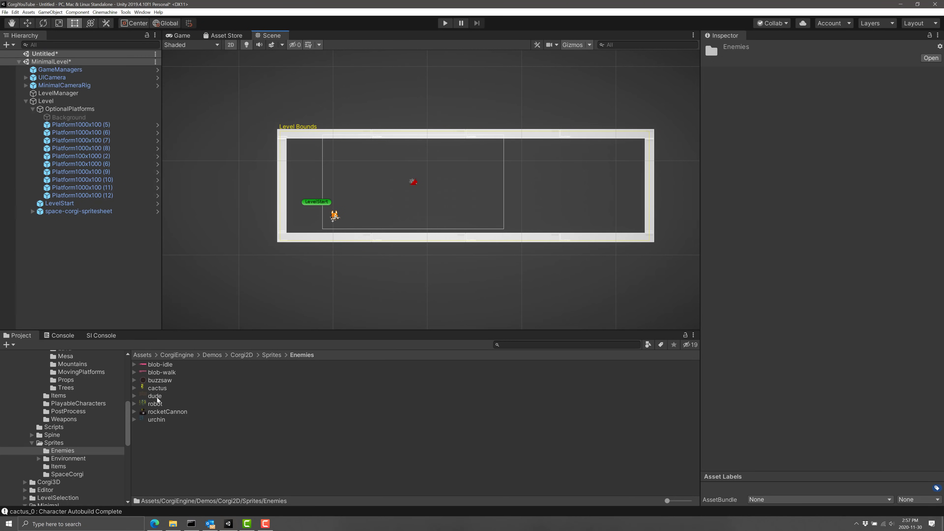
left_click_drag(159, 390, 46, 101)
Step: Move cactus_0 left into the level bounds and down onto the floor
left_click(64, 219)
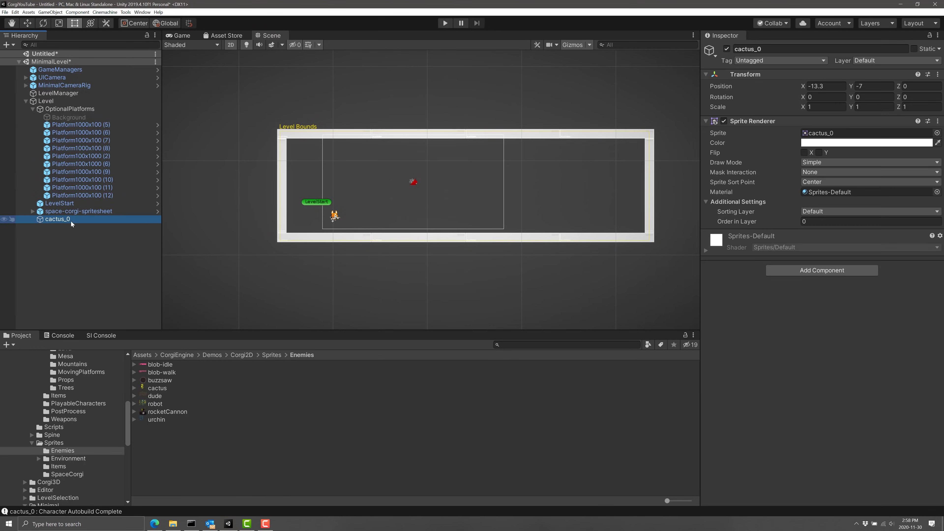
scroll(426, 266, "down", 5)
scroll(427, 268, "down", 3)
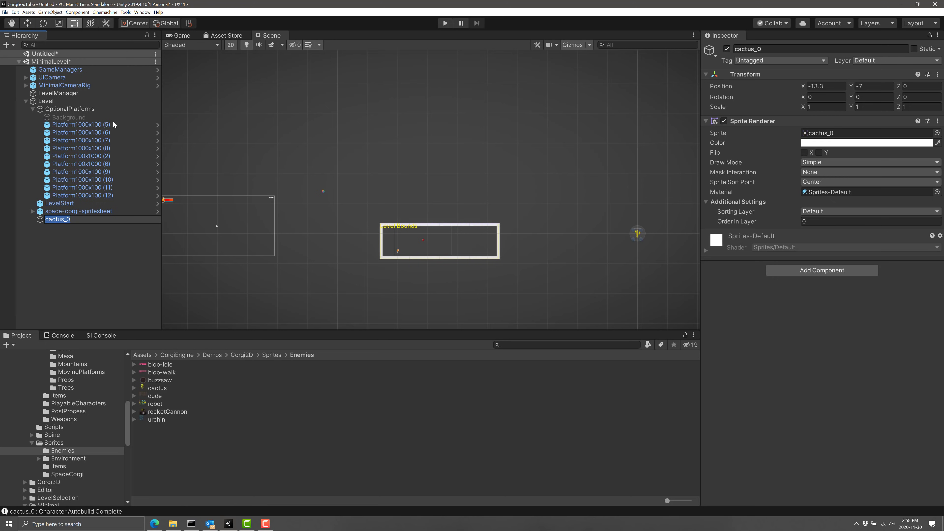
left_click(34, 24)
left_click_drag(681, 234, 454, 233)
left_click_drag(416, 196, 418, 215)
scroll(449, 256, "up", 1)
scroll(449, 256, "up", 3)
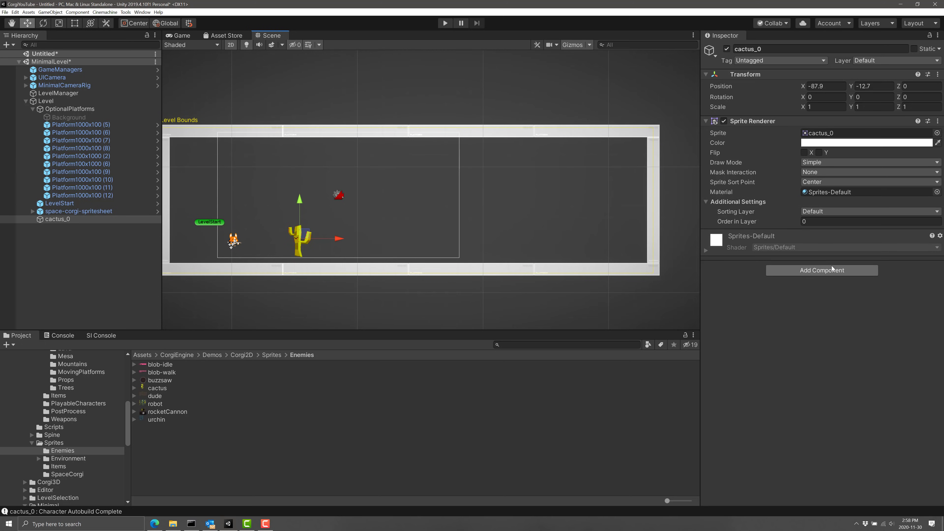
left_click(833, 272)
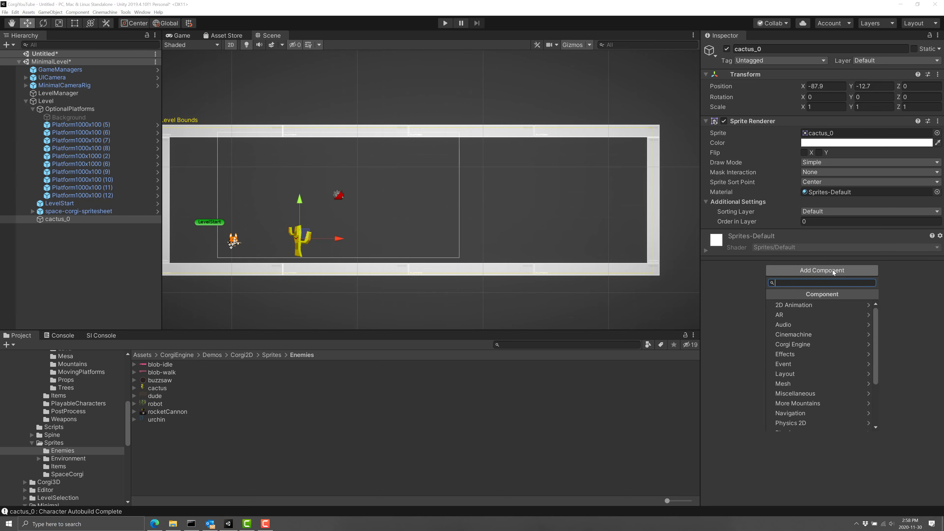
Step: Add the Corgi Engine Character component to cactus_0 and AutoBuild it as an AI character
left_click(793, 345)
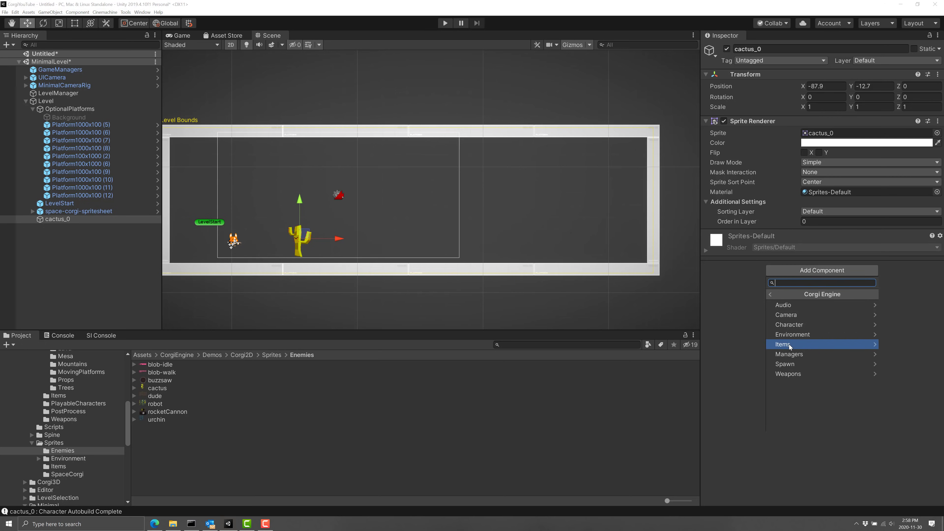
left_click(796, 324)
left_click(789, 326)
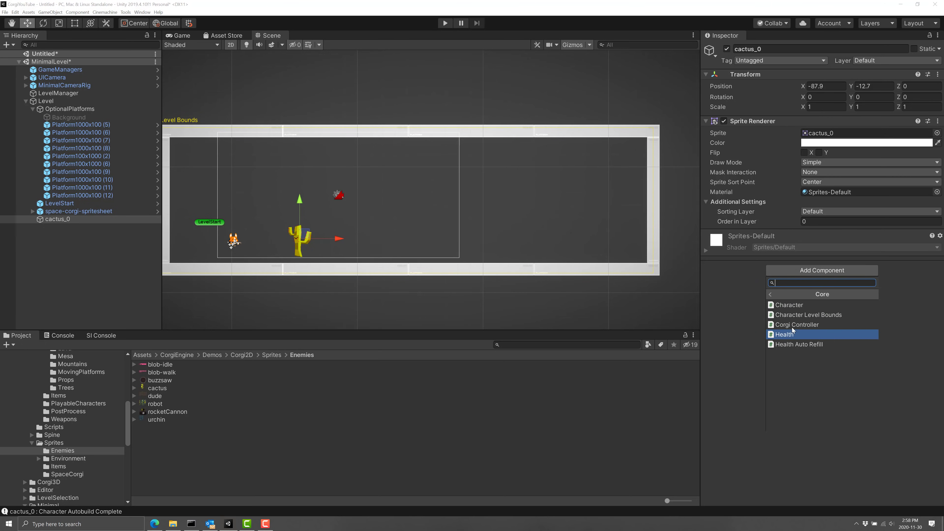
left_click(803, 307)
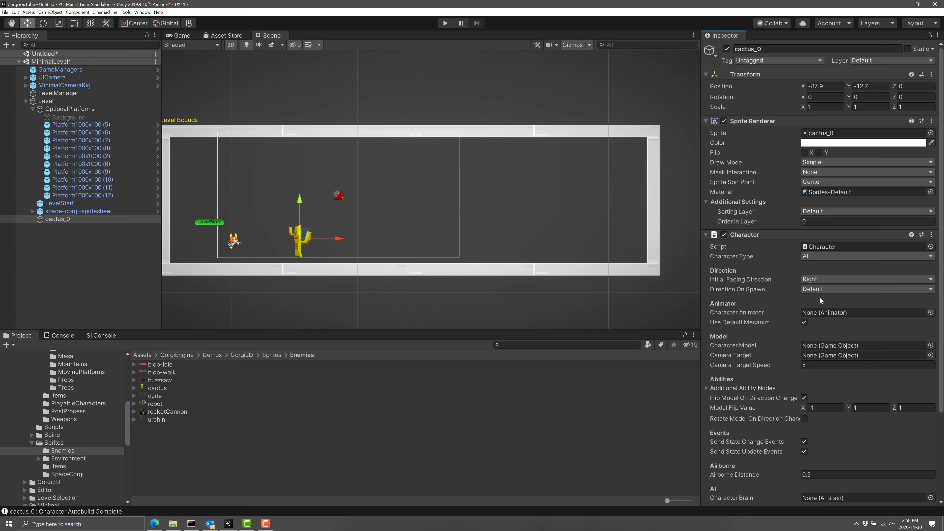
scroll(821, 298, "down", 5)
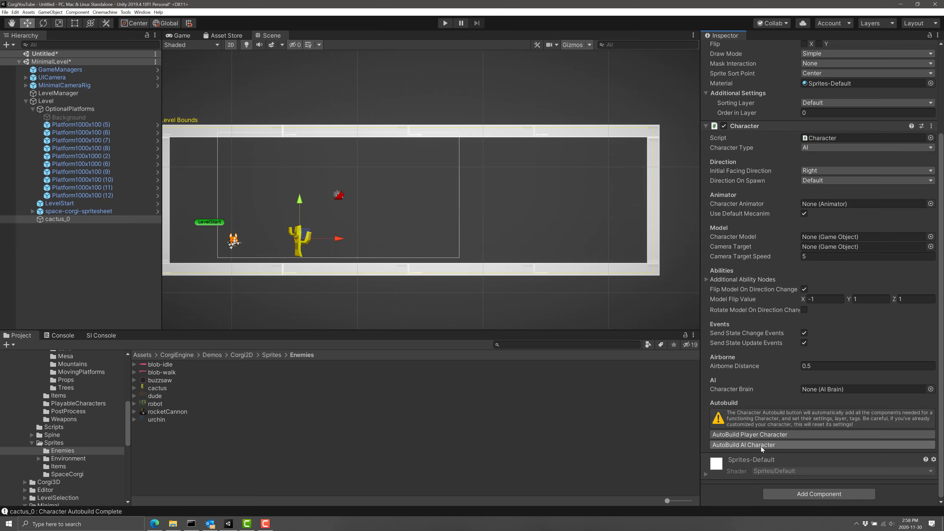
left_click(754, 443)
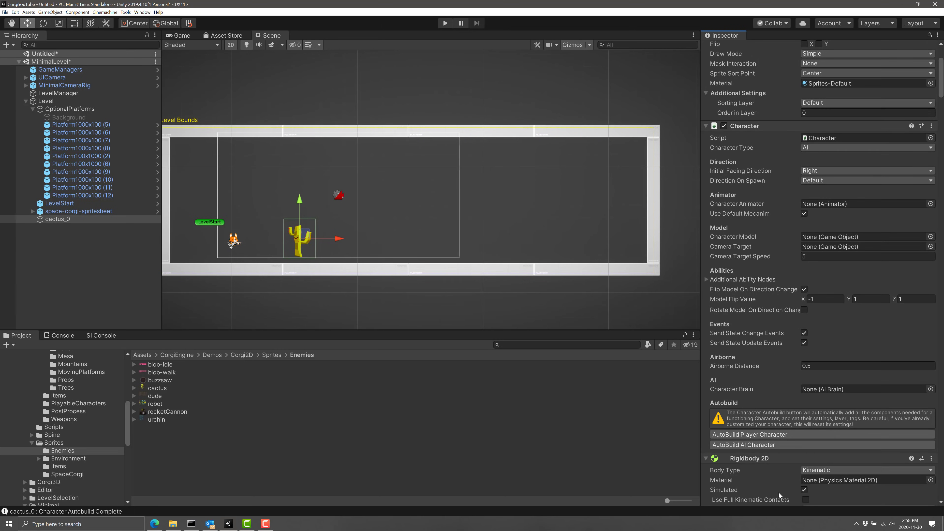
scroll(822, 407, "down", 15)
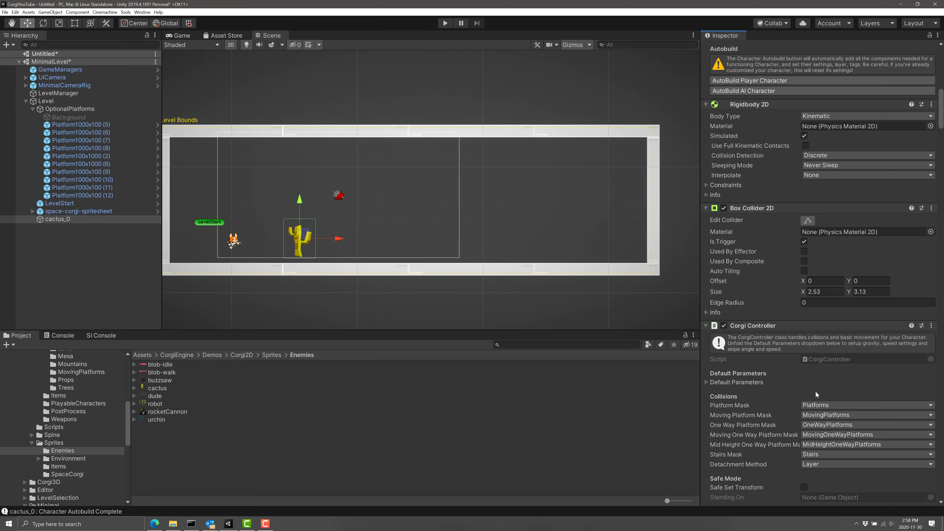
scroll(814, 361, "down", 15)
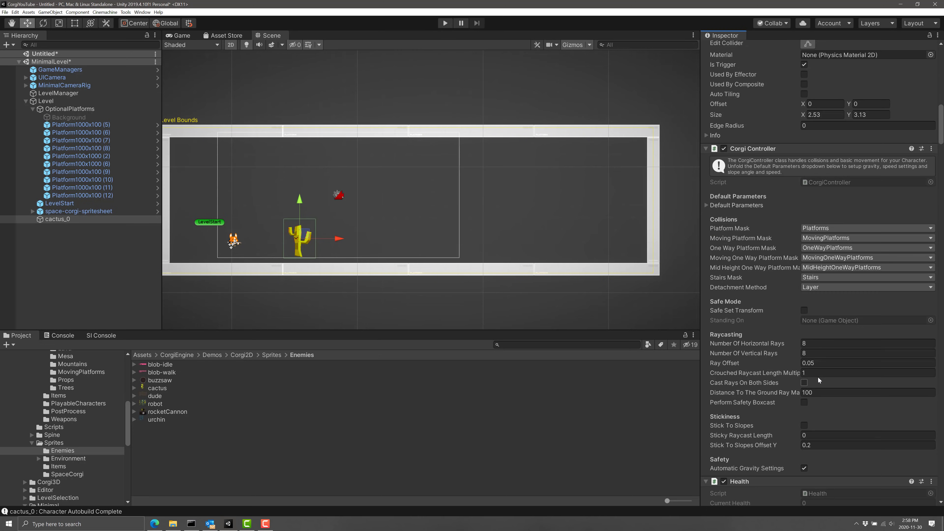
scroll(758, 364, "down", 20)
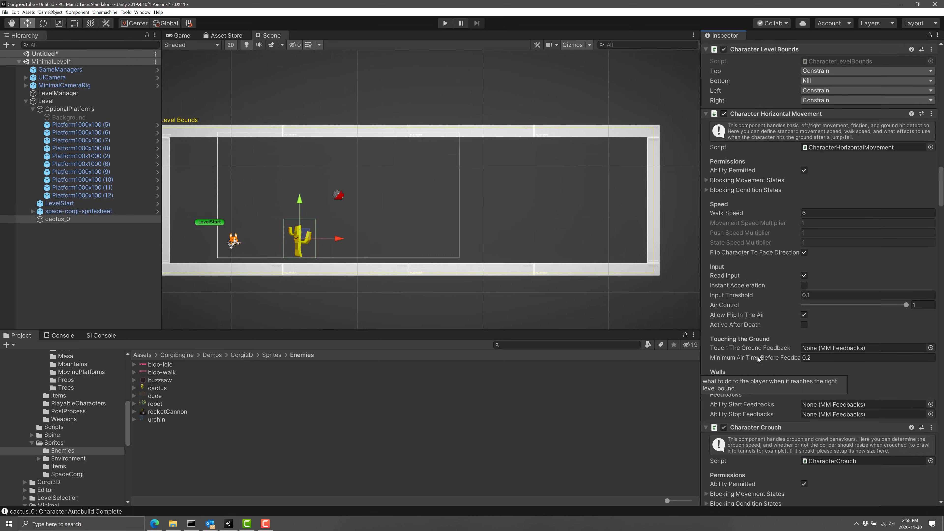
scroll(756, 351, "down", 10)
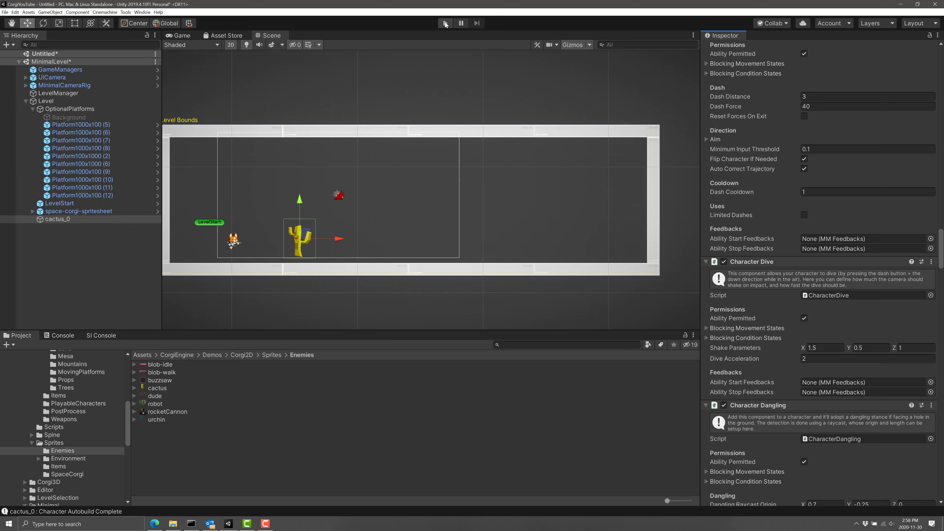
left_click(446, 24)
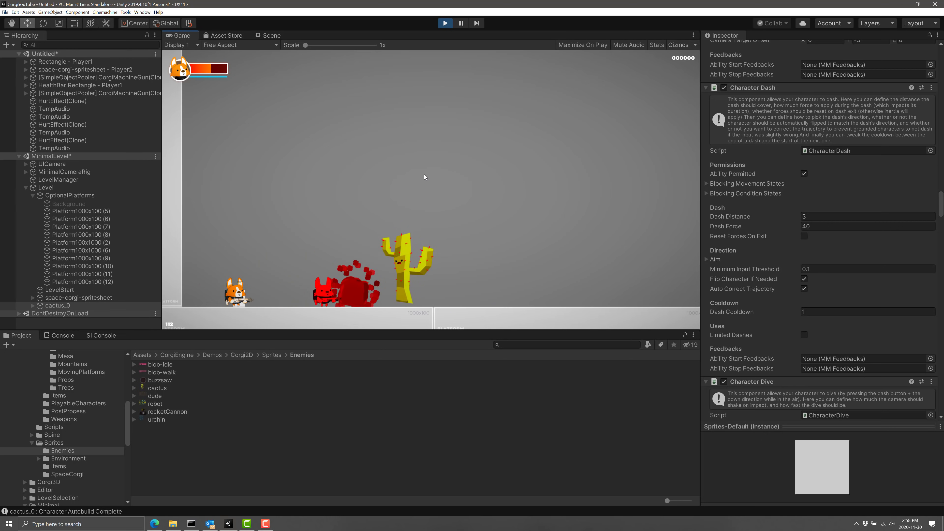
left_click(447, 25)
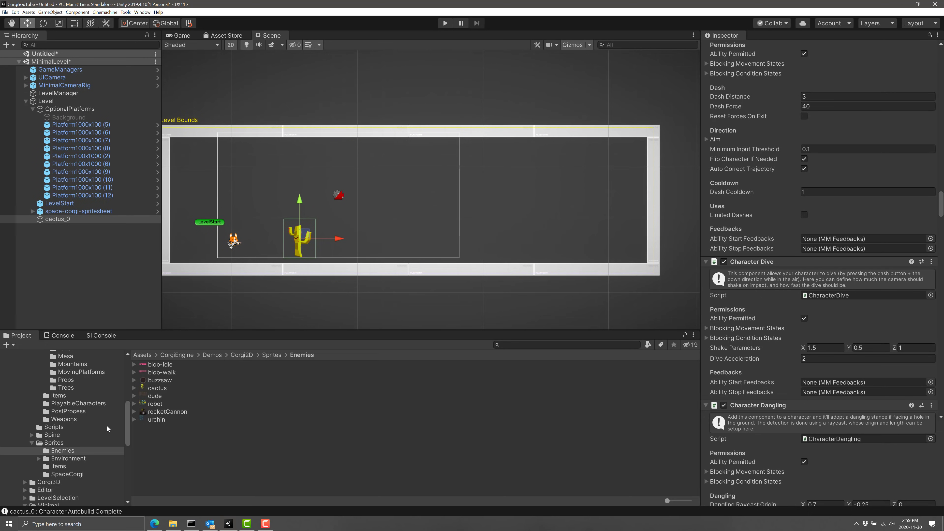
Step: Browse the Environment prefab folders (Trees, Props, Mountains) through to Mesa
scroll(107, 429, "up", 3)
left_click(62, 447)
left_click(63, 440)
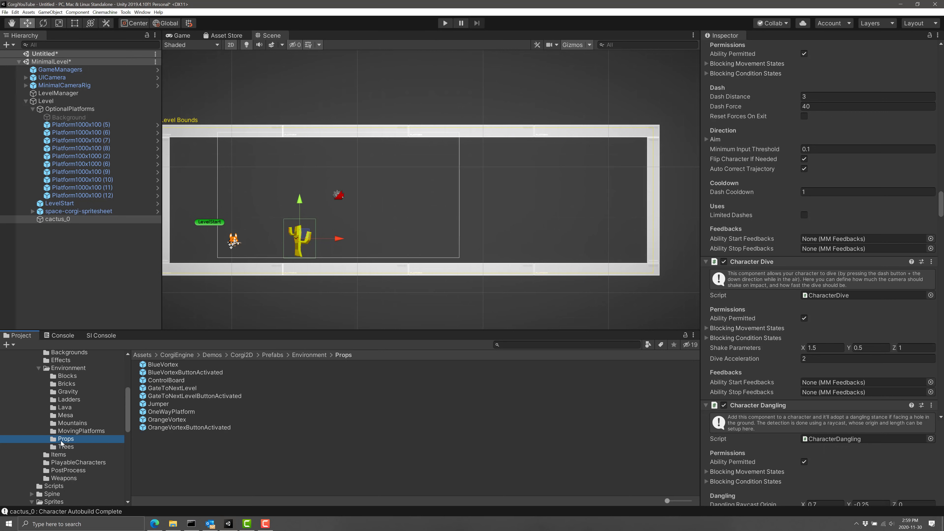
left_click(65, 424)
left_click(66, 415)
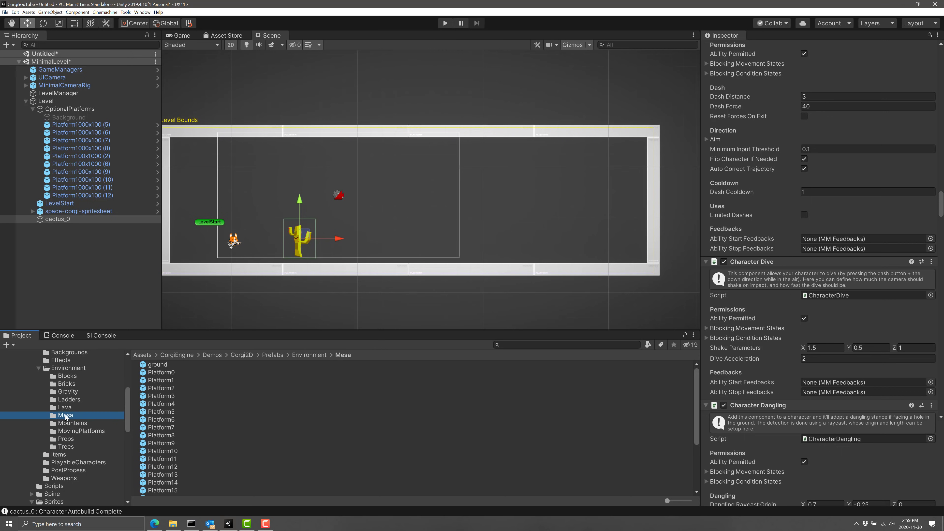
Step: Preview the Mesa platforms and place Platform6 in the level right of the cactus
left_click(159, 396)
left_click(156, 385)
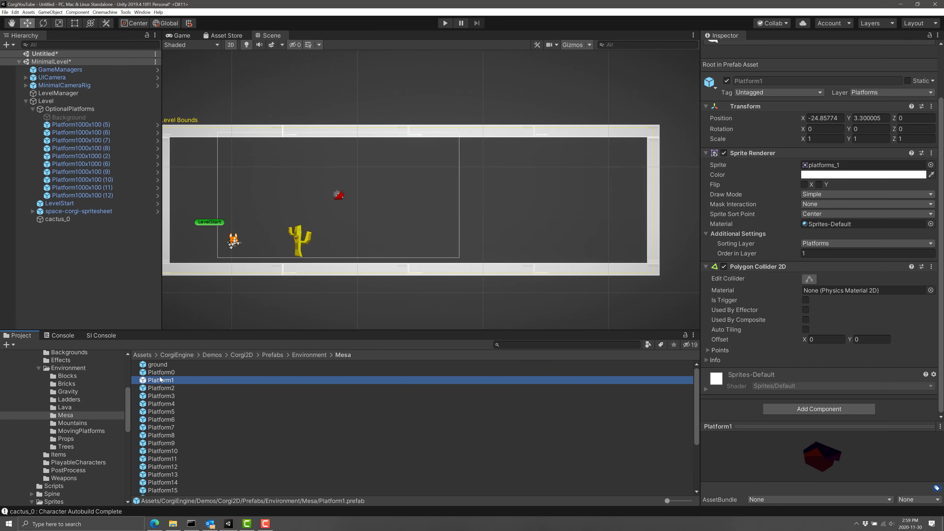
left_click(162, 373)
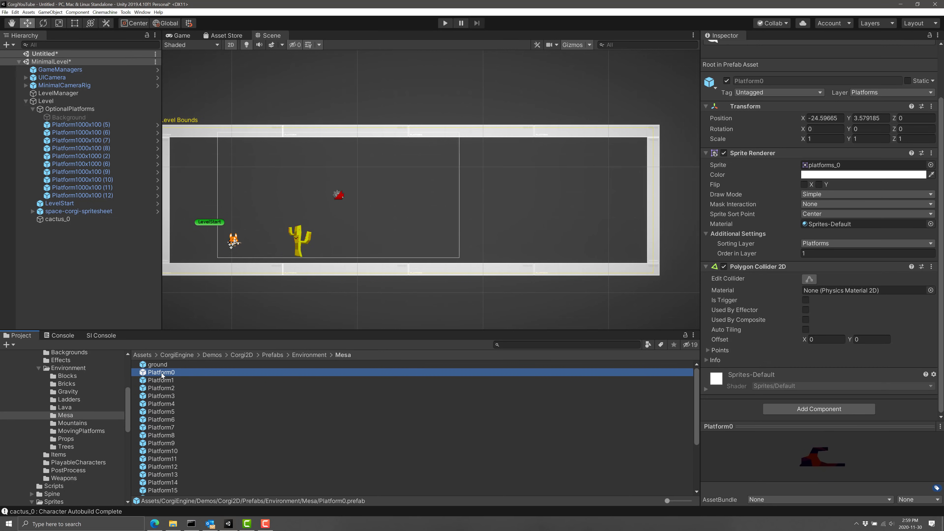
left_click(160, 396)
left_click(159, 402)
left_click(159, 412)
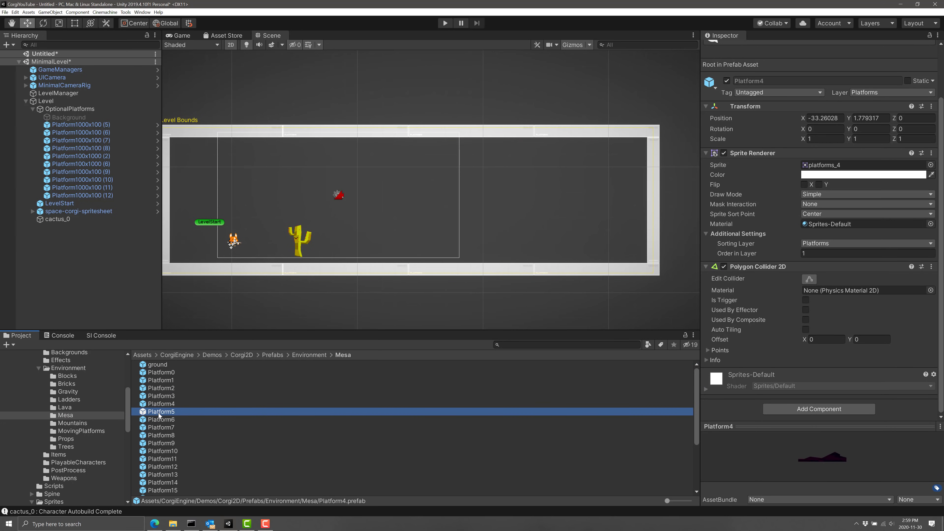
left_click(190, 421)
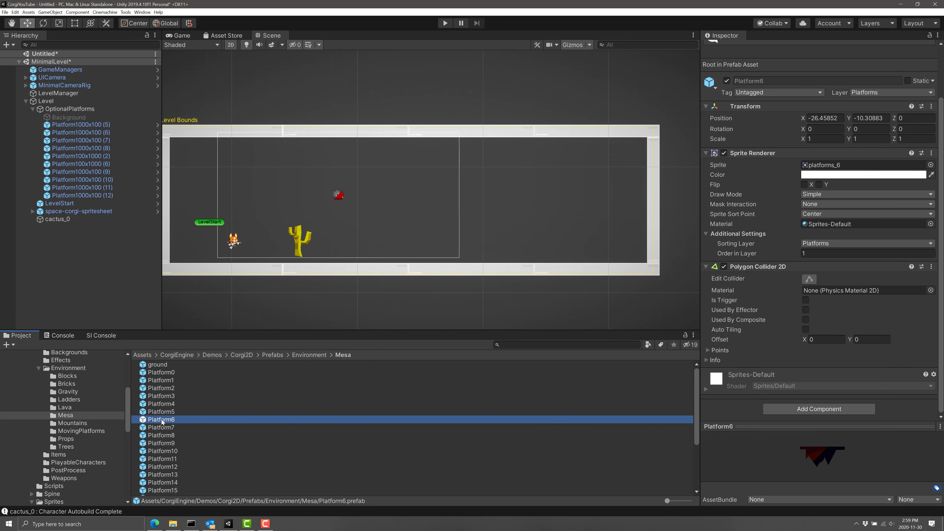
left_click_drag(162, 421, 407, 222)
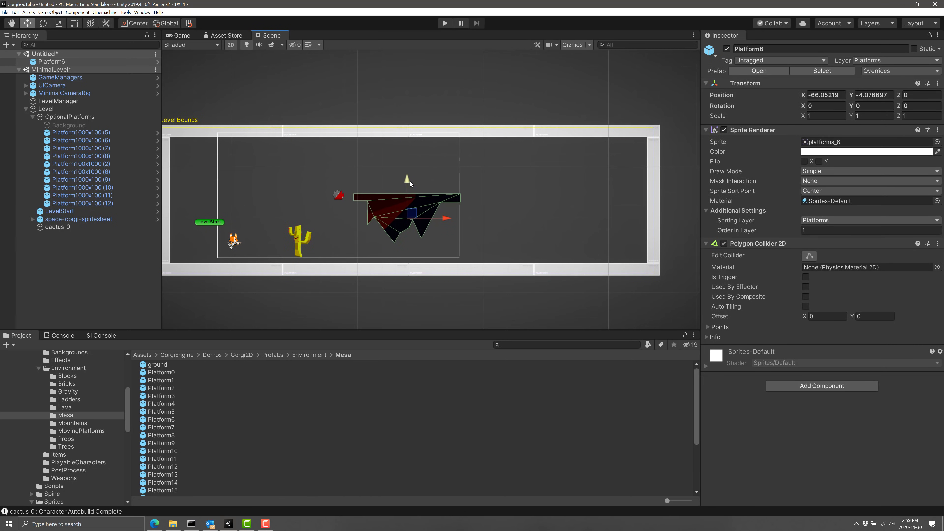
Step: Raise Platform6 slightly and add a Corgi Engine Environment Moving Platform component
left_click_drag(409, 185, 408, 160)
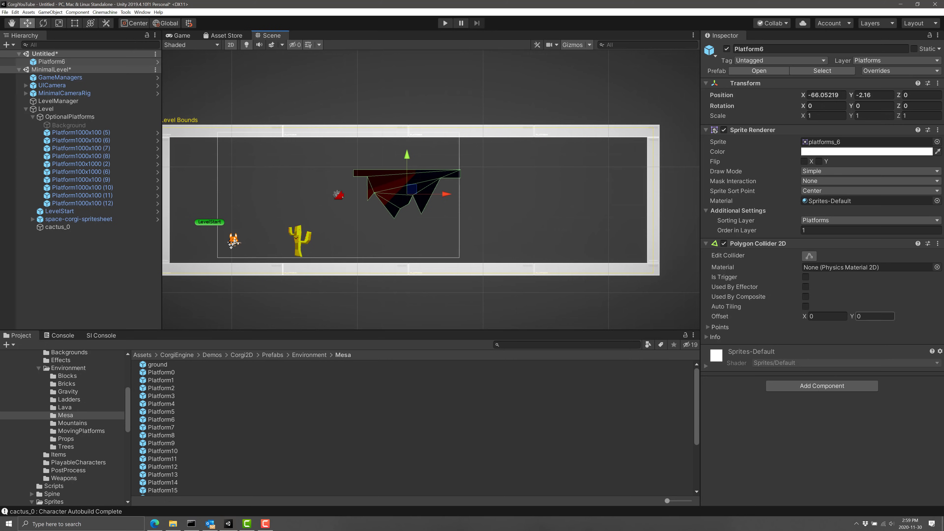
left_click(822, 385)
scroll(809, 402, "down", 2)
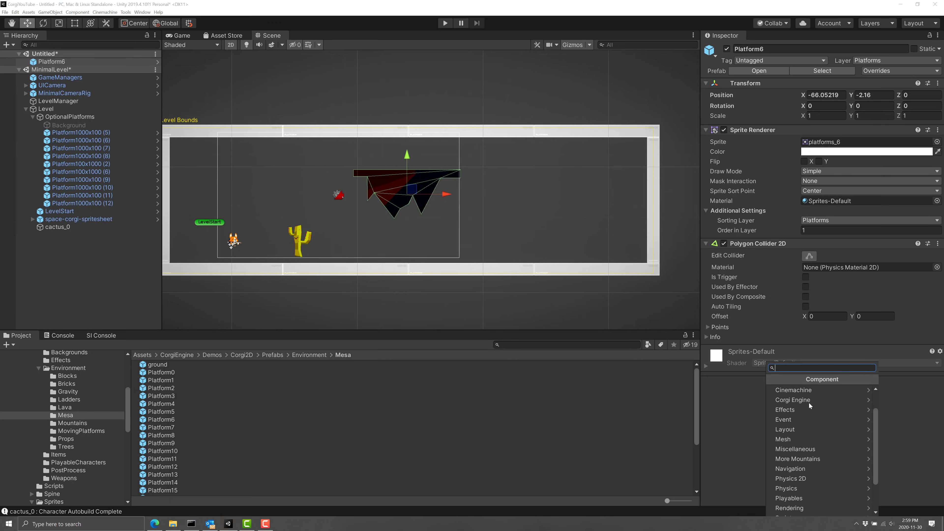
left_click(808, 404)
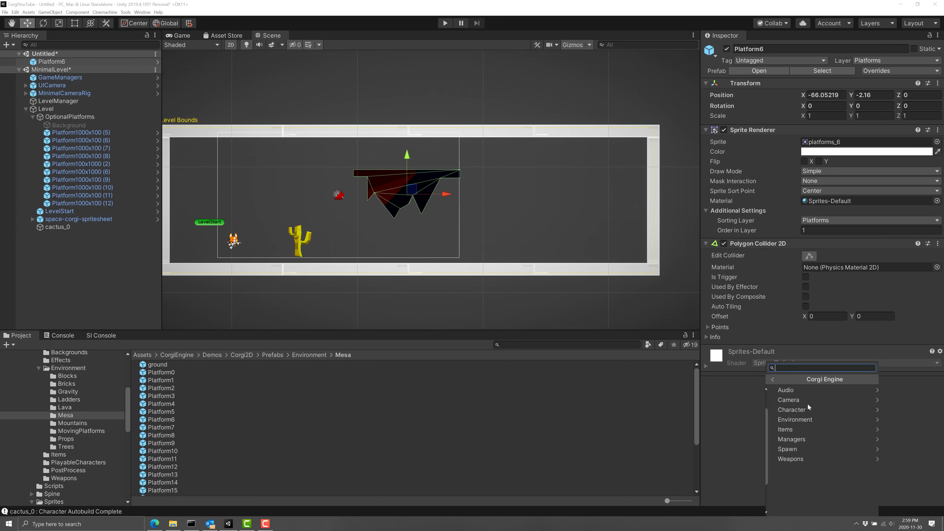
left_click(807, 419)
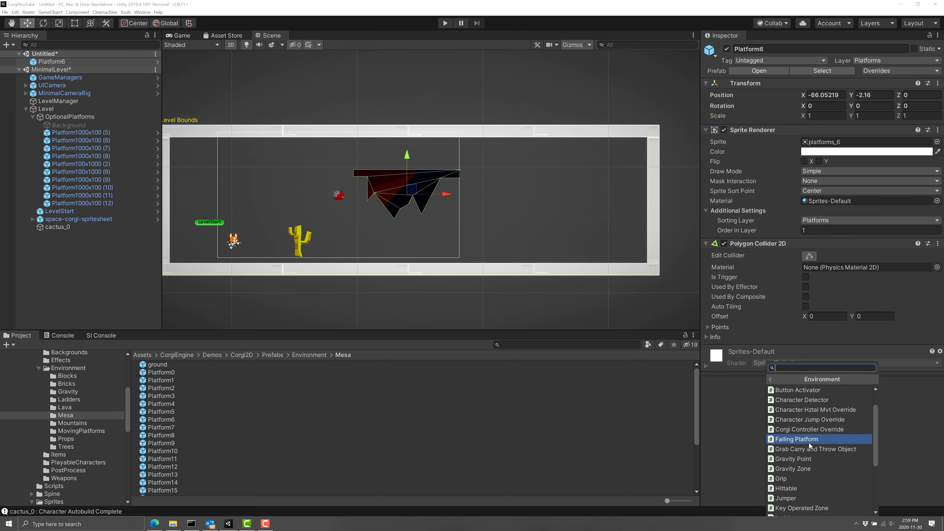
scroll(810, 446, "down", 3)
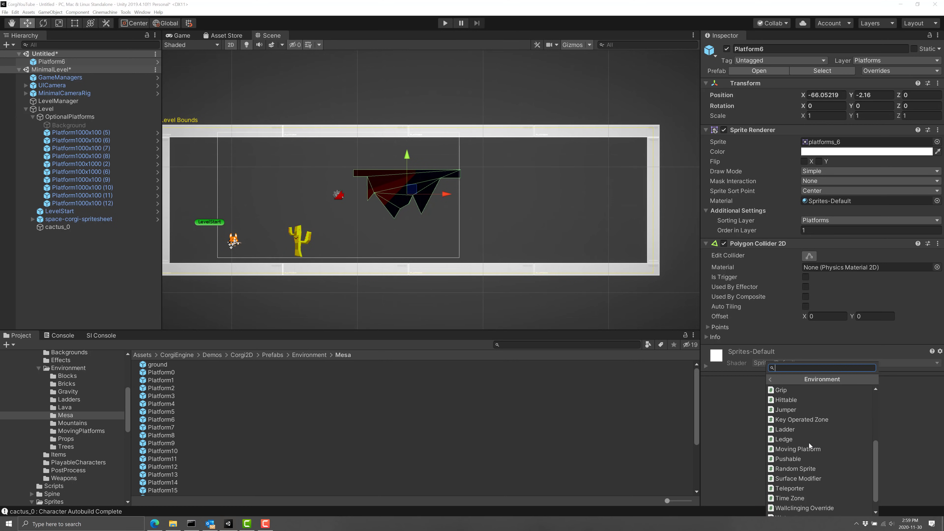
left_click(810, 450)
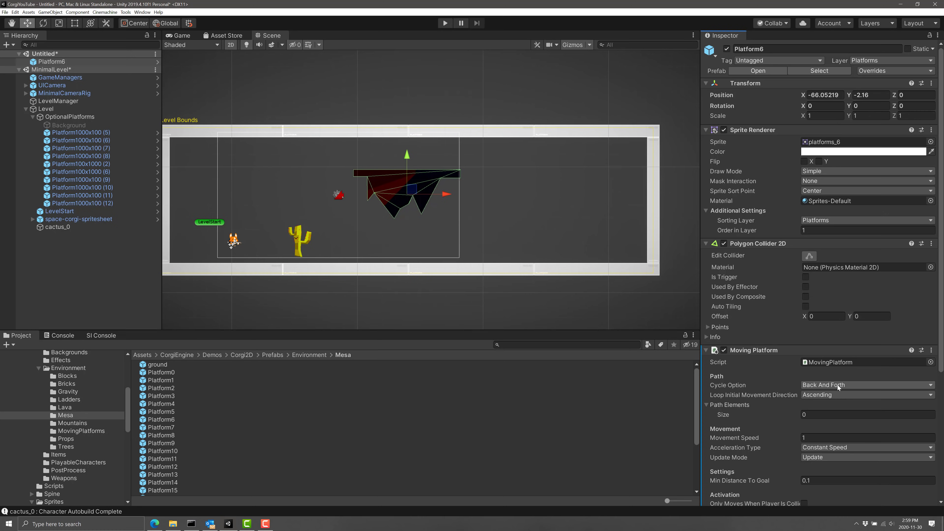
Step: Give the Moving Platform 2 path points placed left and right of it, and edit Movement Speed
scroll(775, 394, "down", 4)
left_click(784, 326)
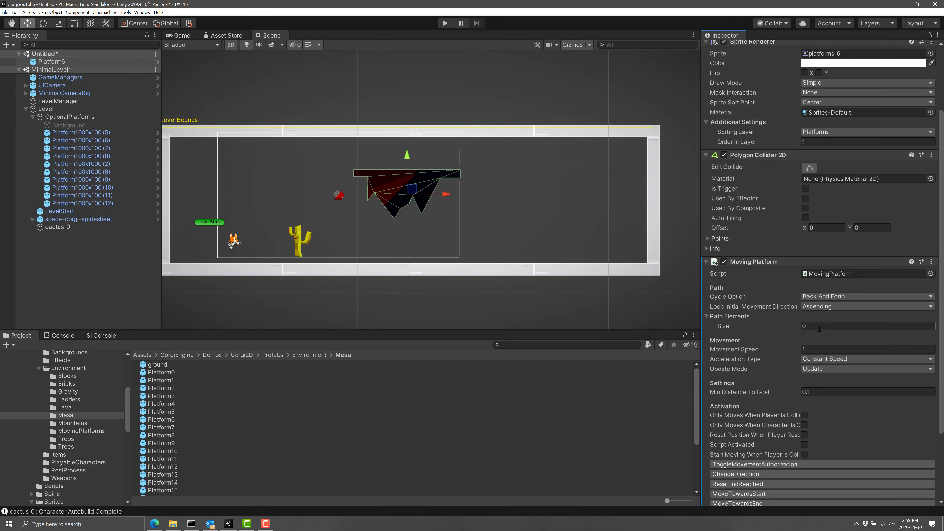
type("2")
key("Return")
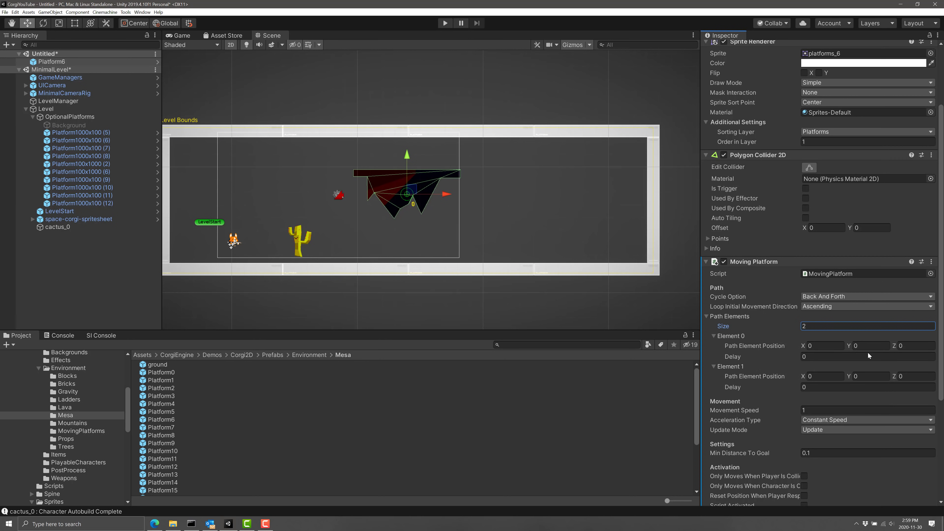
left_click(814, 347)
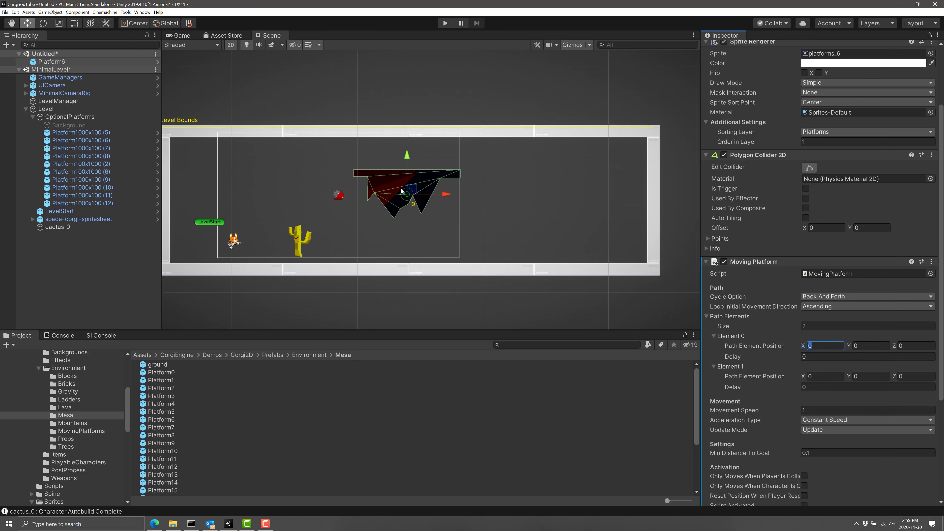
left_click_drag(407, 193, 249, 193)
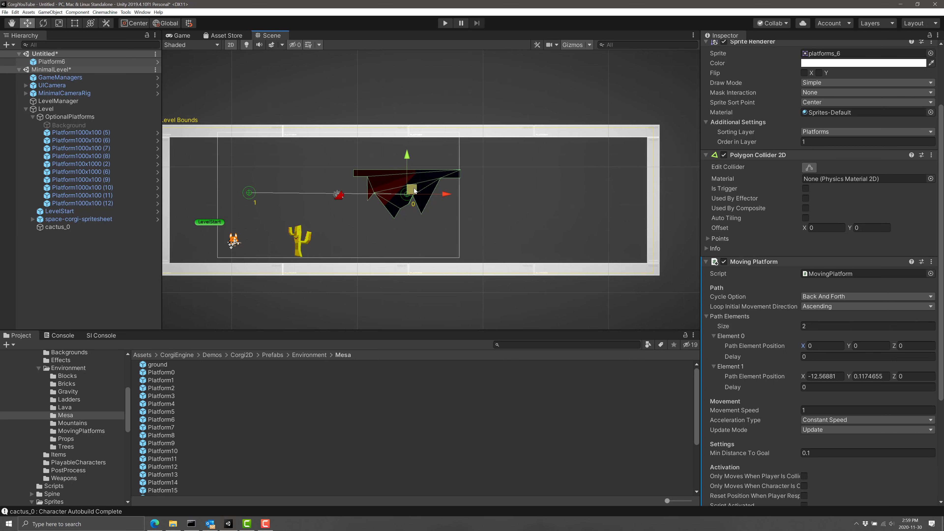
left_click_drag(403, 193, 512, 195)
left_click(812, 410)
Step: Set Platform6's Movement Speed to 5, playtest the moving platform, then stop Play mode
type("5")
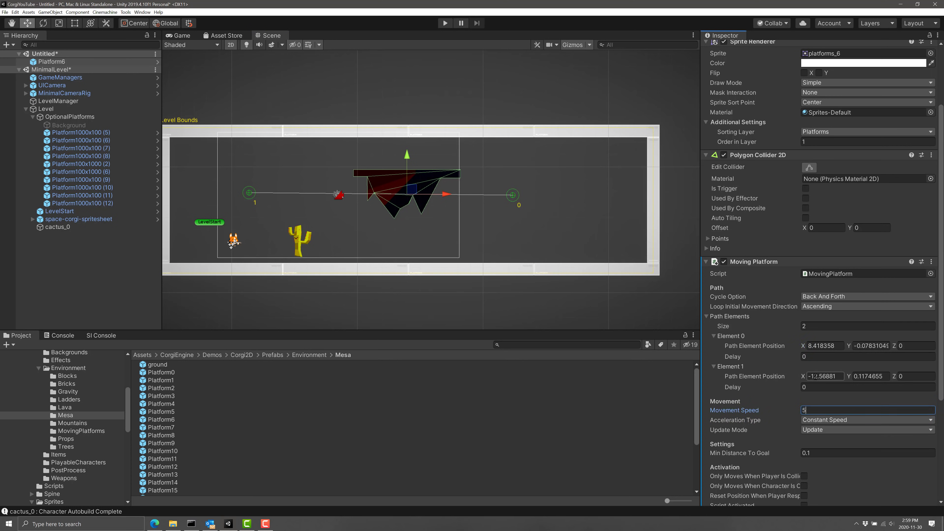
left_click(446, 23)
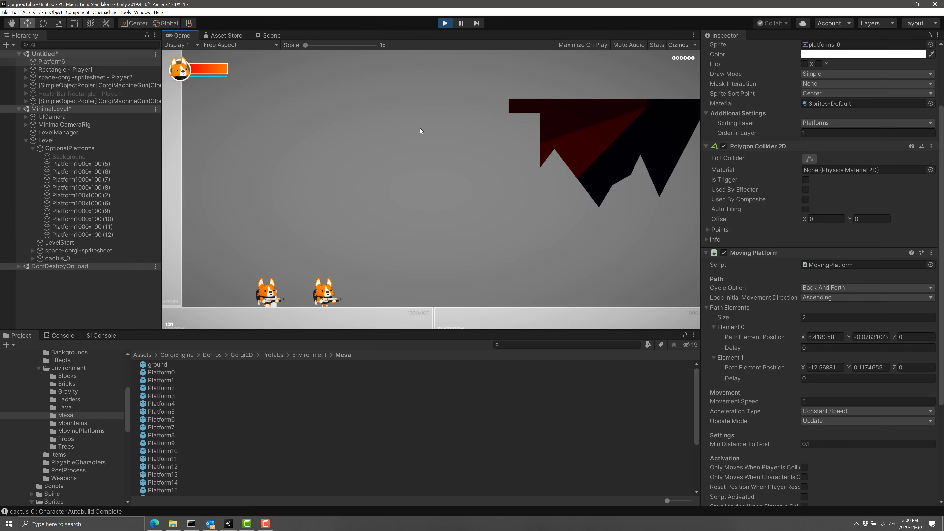
left_click(444, 24)
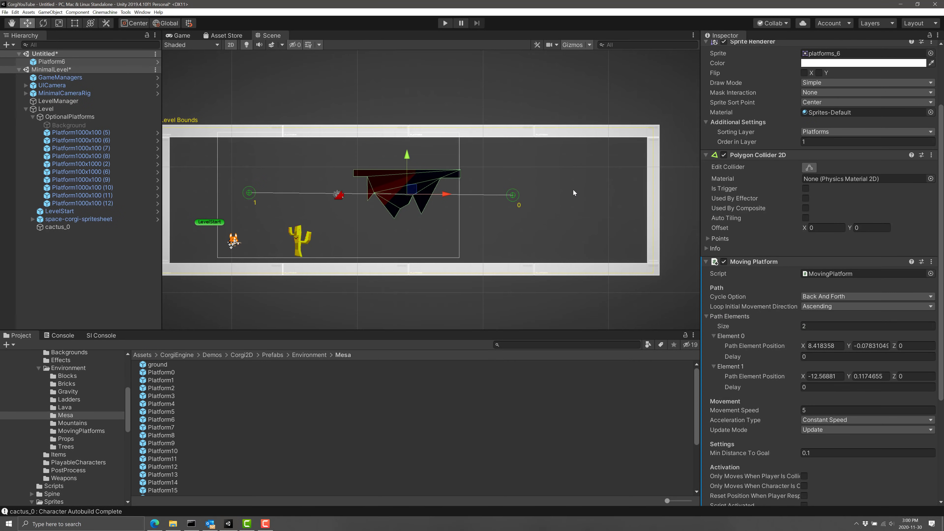
scroll(792, 324, "down", 5)
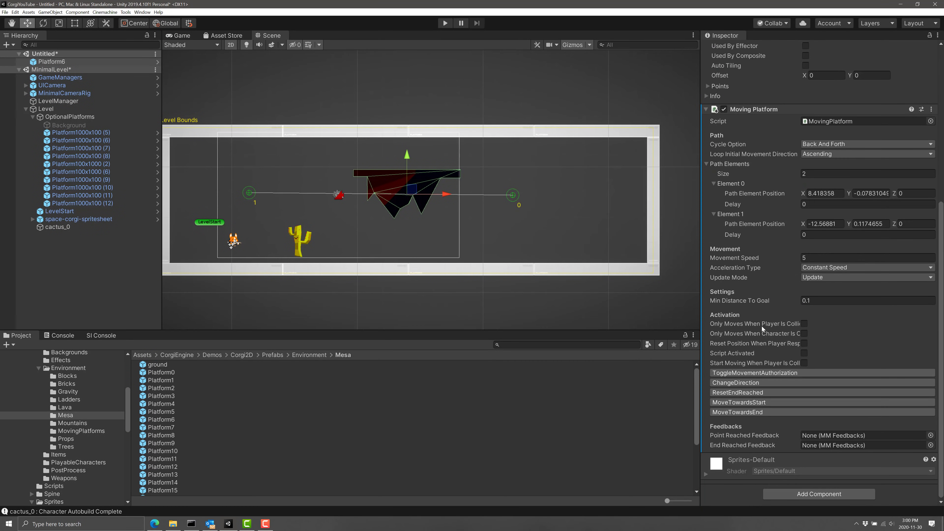
left_click(846, 493)
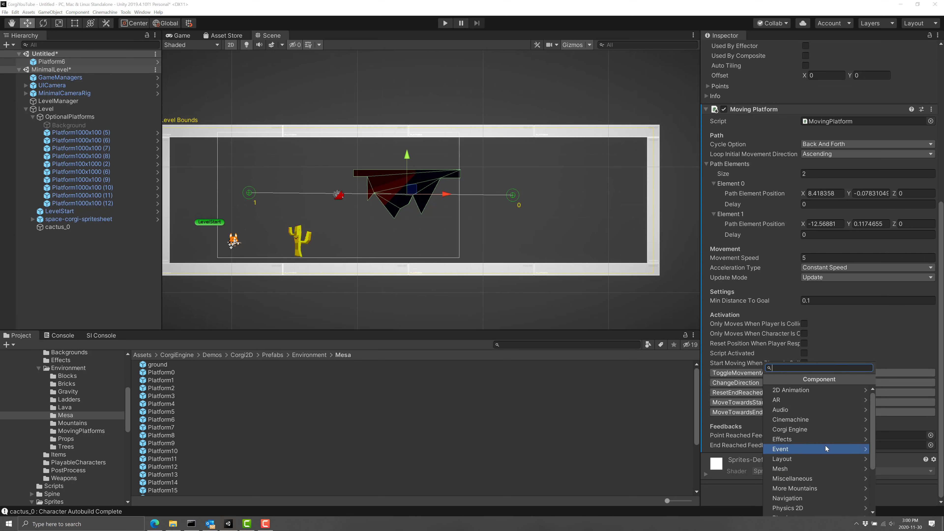
left_click(811, 428)
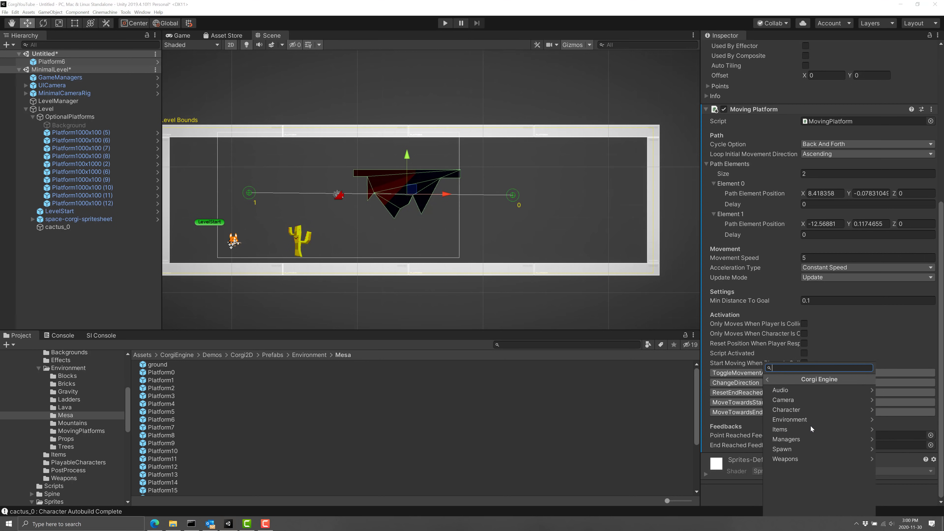
left_click(790, 390)
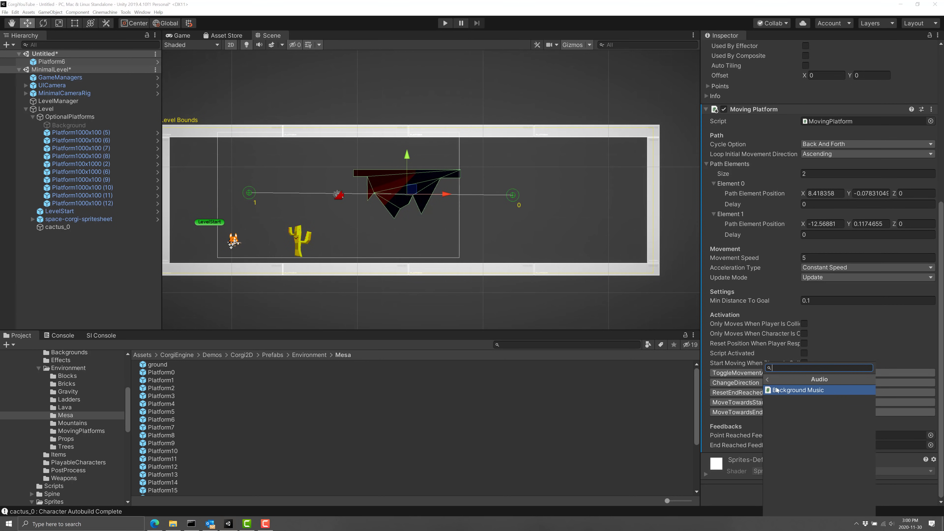
left_click(768, 379)
left_click(773, 399)
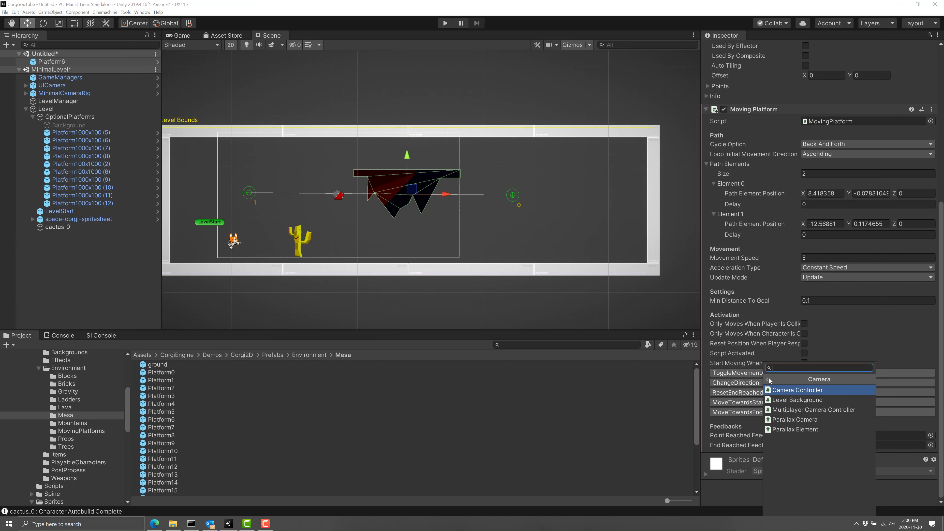
left_click(768, 378)
left_click(788, 408)
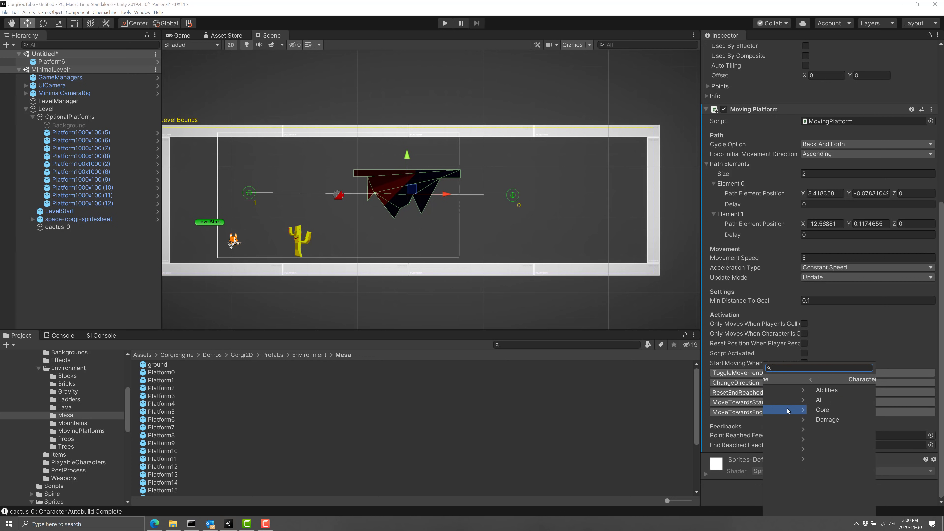
left_click(788, 409)
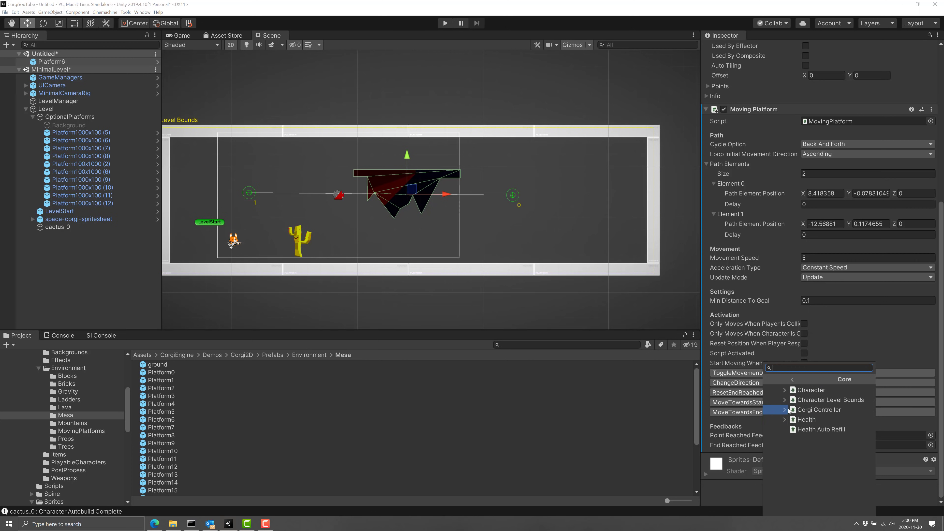
left_click(769, 383)
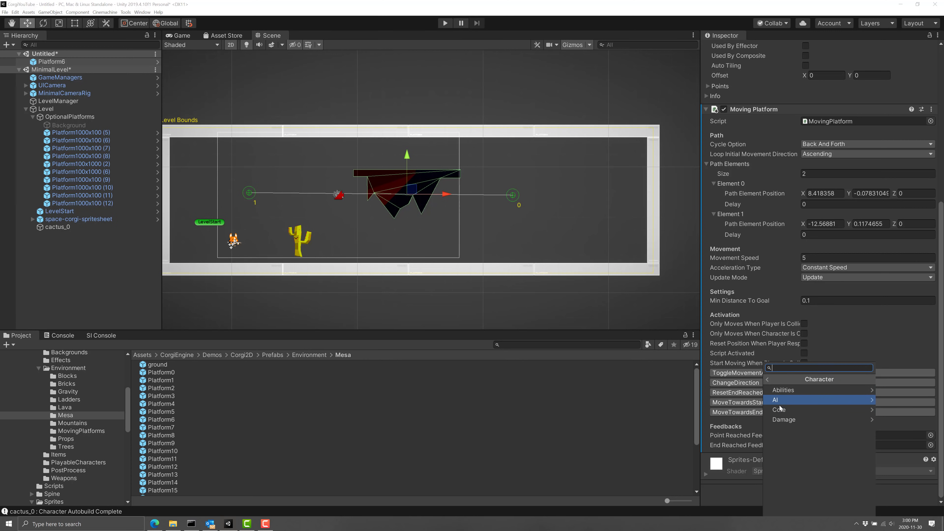
left_click(779, 420)
left_click(769, 379)
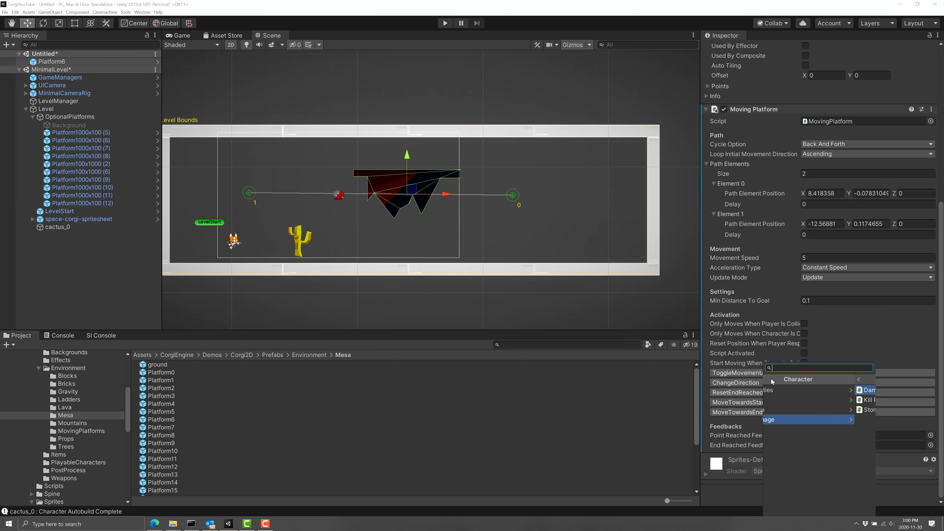
left_click(771, 380)
left_click(806, 411)
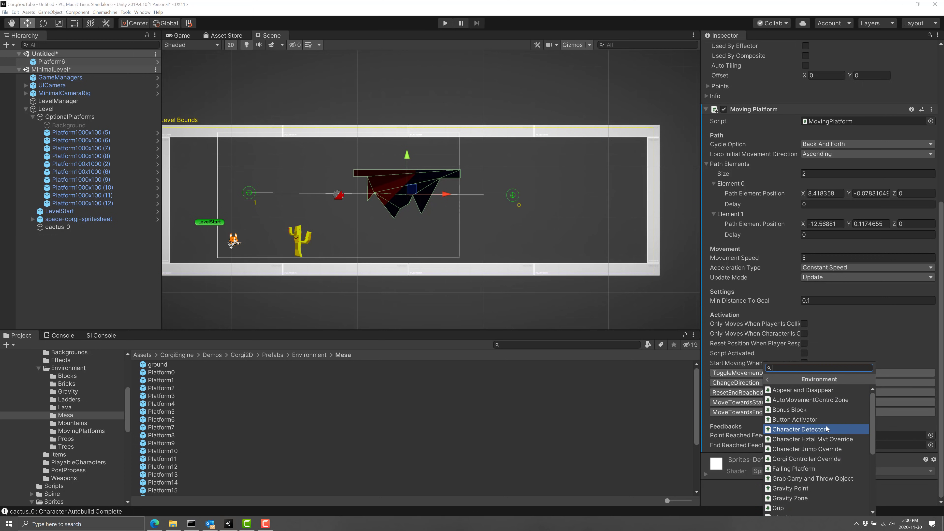
scroll(826, 426, "down", 2)
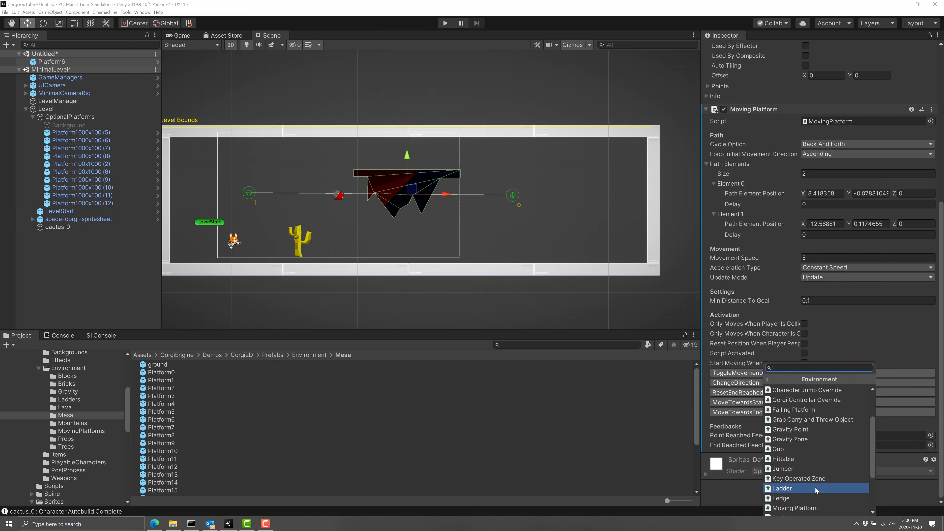
scroll(815, 488, "down", 1)
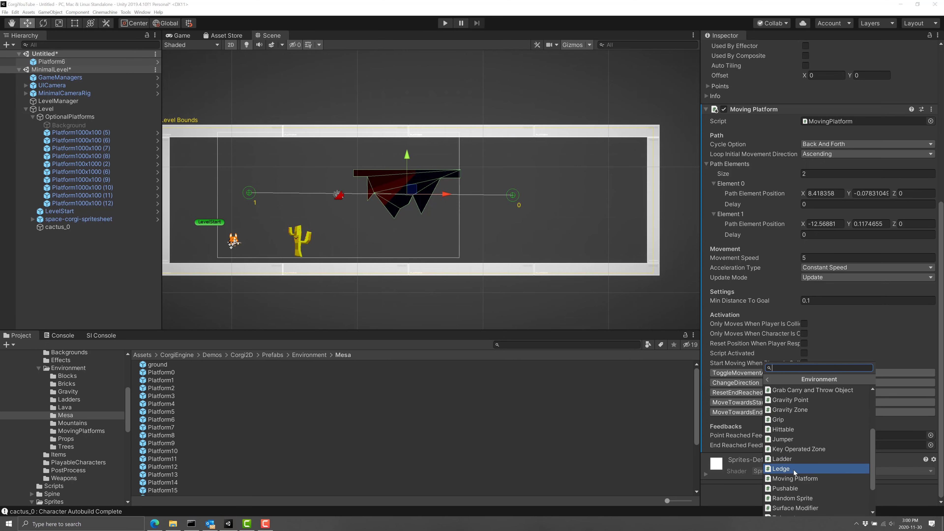
scroll(794, 470, "down", 2)
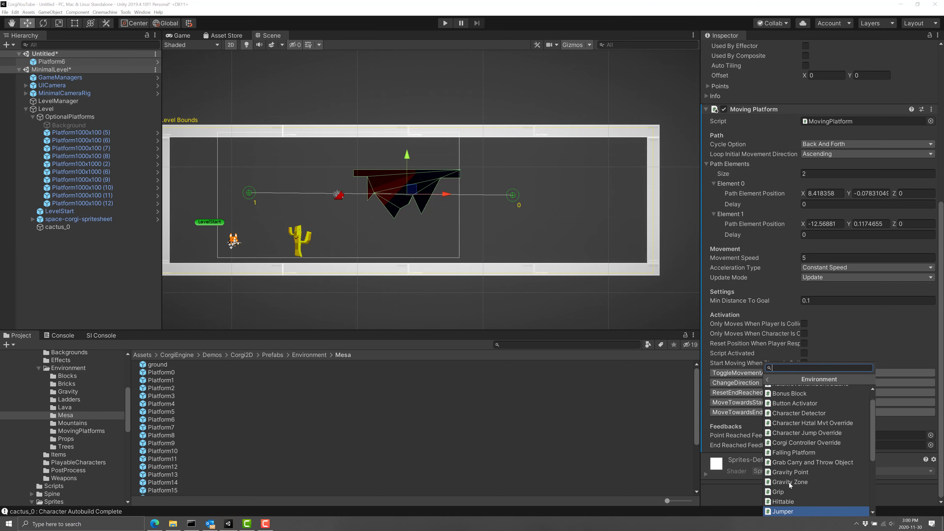
scroll(790, 457, "up", 3)
left_click(768, 380)
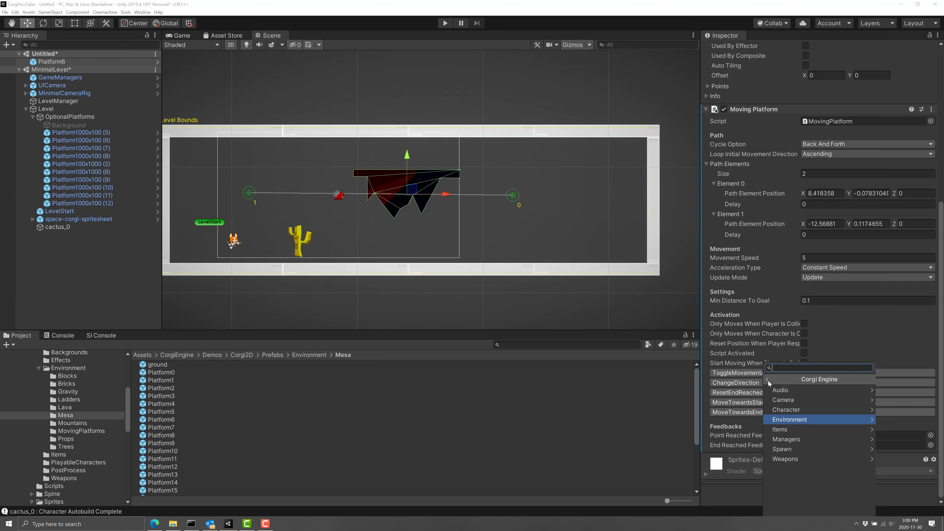
left_click(804, 423)
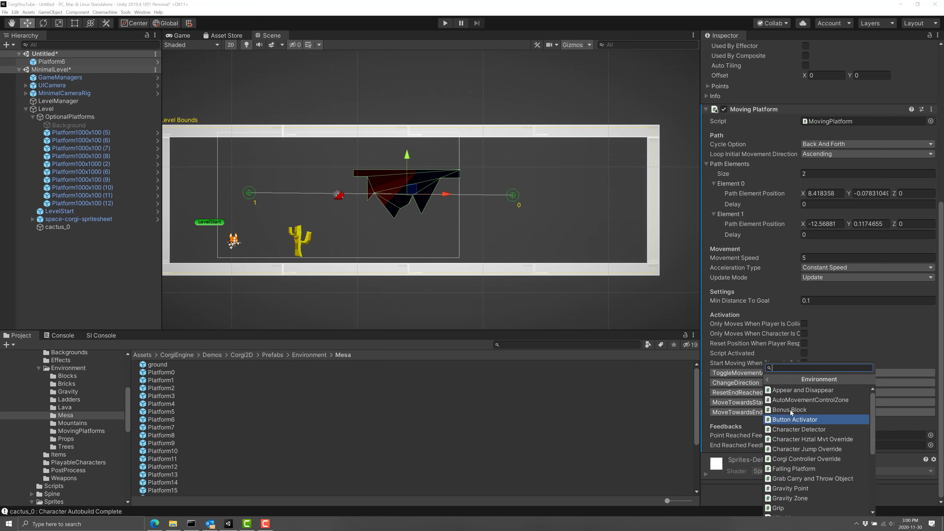
left_click(768, 380)
left_click(783, 429)
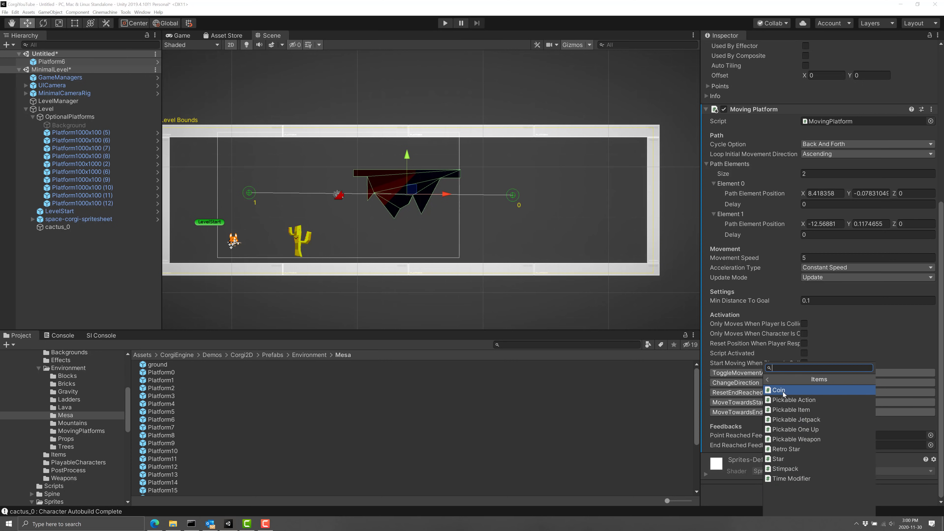
left_click(766, 382)
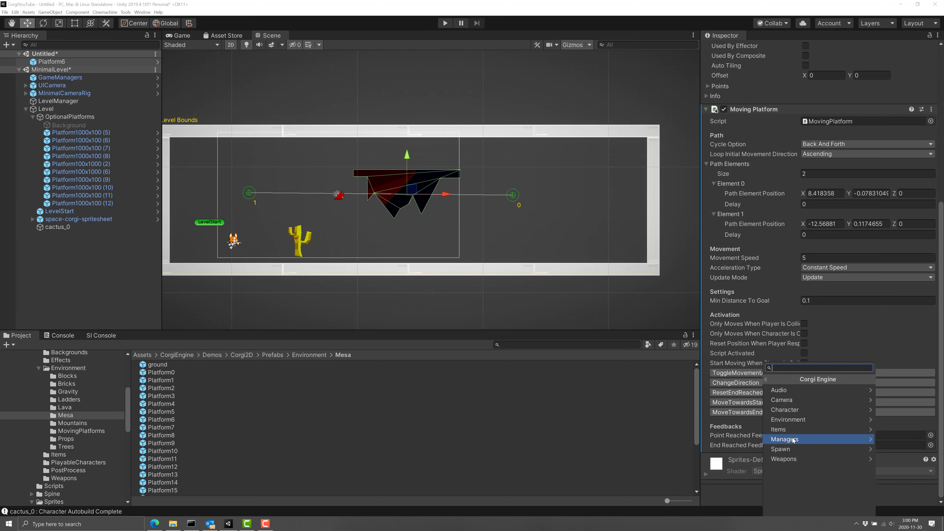
left_click(783, 438)
left_click(767, 379)
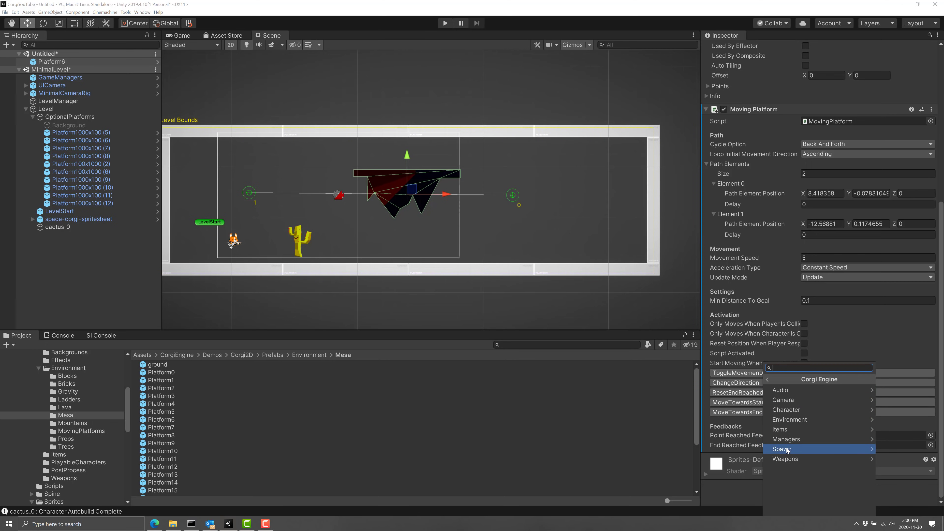
left_click(796, 449)
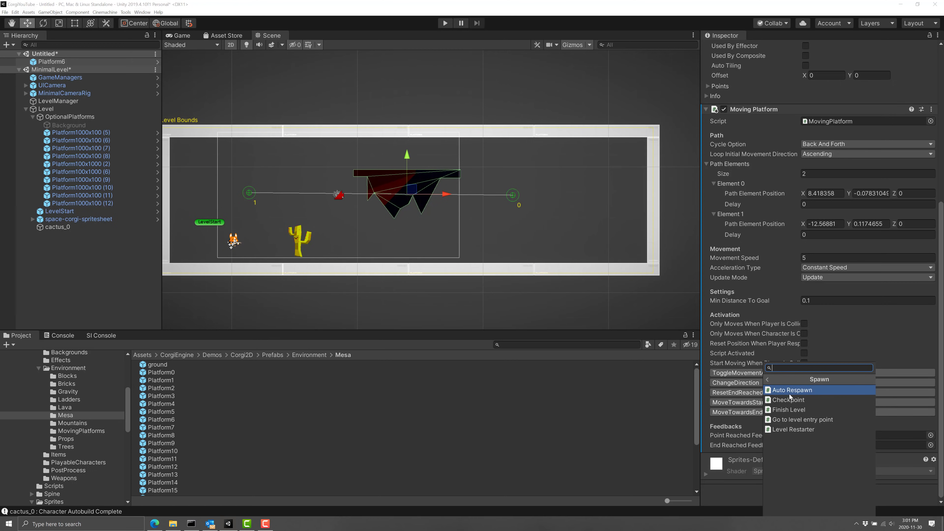
left_click(767, 378)
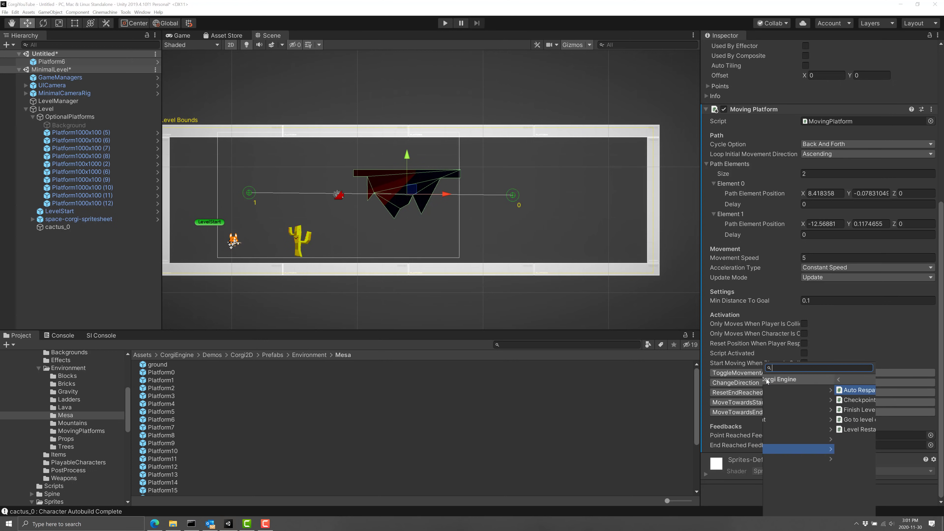
left_click(791, 460)
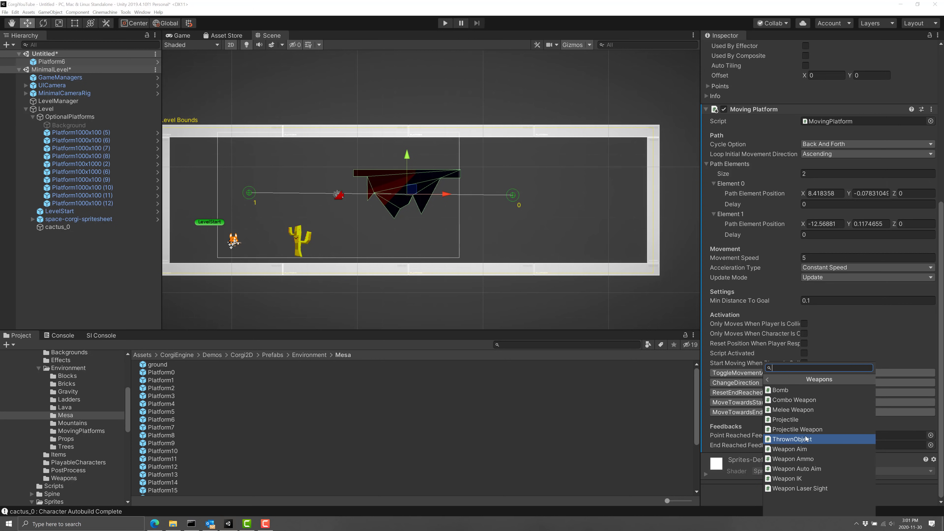
left_click(768, 380)
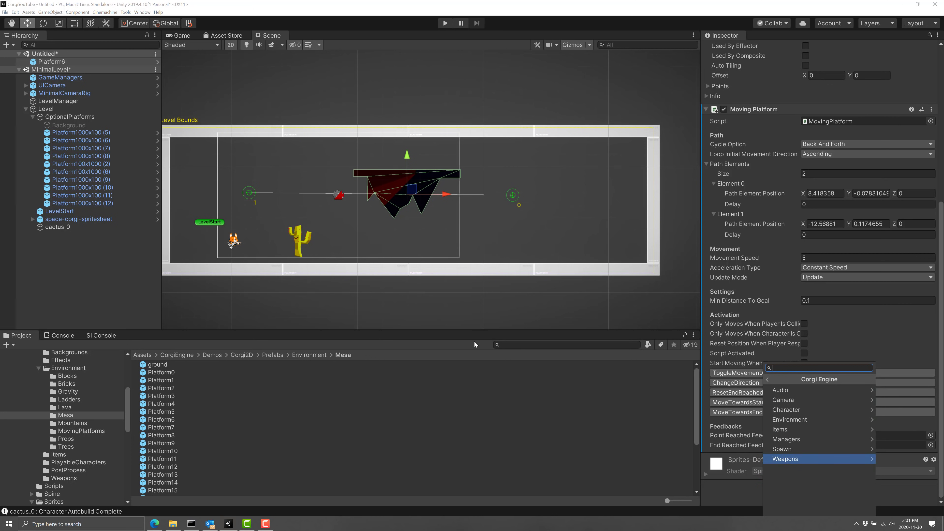
key("Escape")
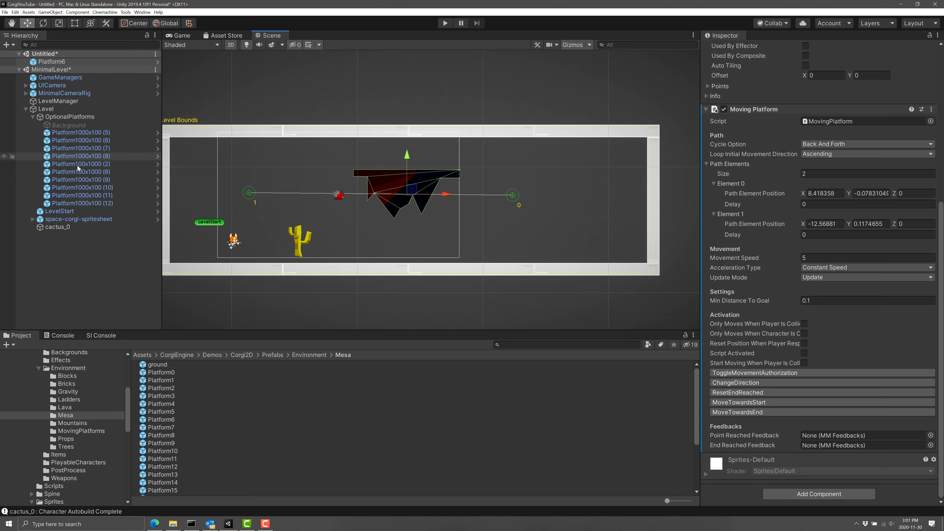
Step: Browse the Project panel into the Minimal demo folder, collapsing its Prefabs folder
scroll(101, 419, "up", 5)
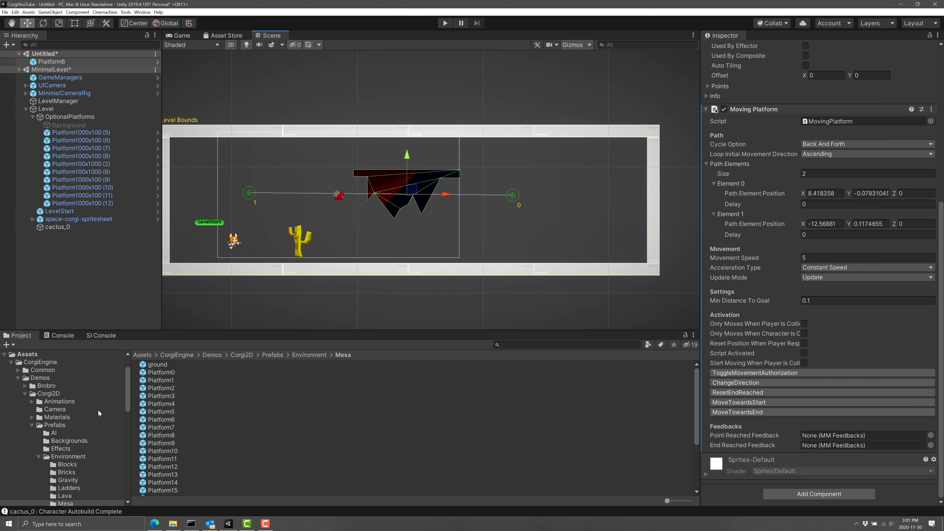
scroll(98, 410, "down", 6)
scroll(94, 408, "down", 2)
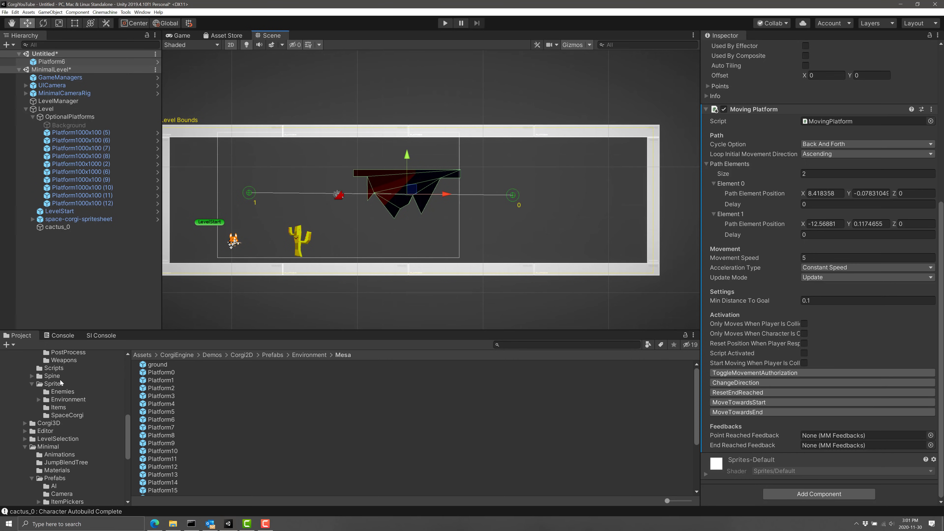
scroll(61, 399, "down", 2)
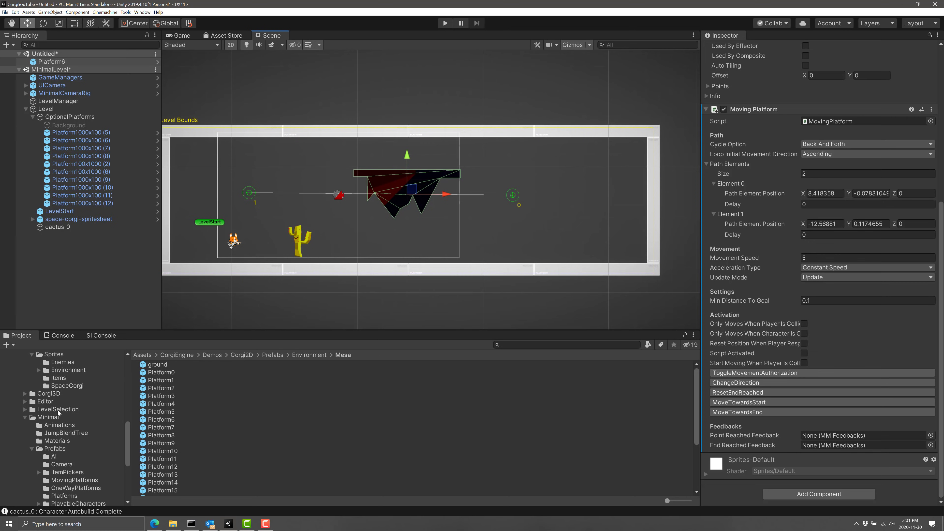
left_click(58, 409)
left_click(52, 417)
scroll(67, 438, "down", 4)
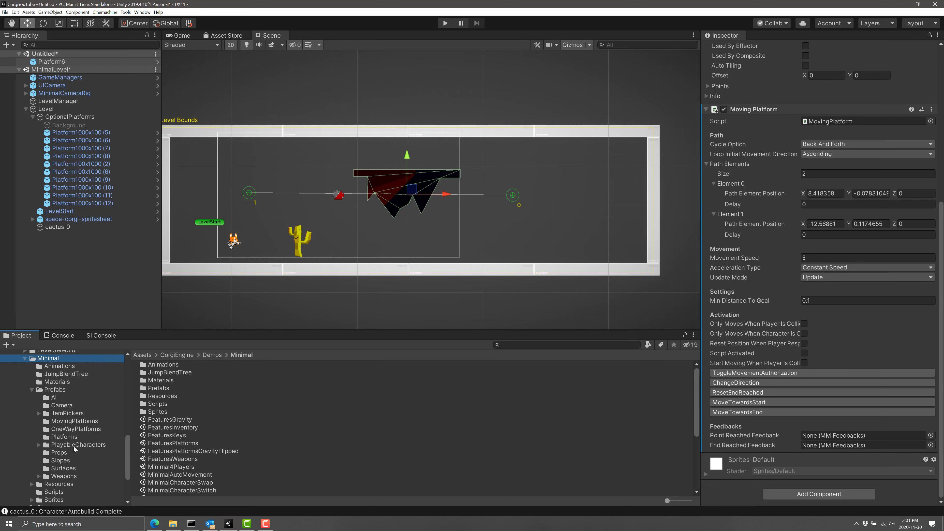
scroll(77, 451, "down", 2)
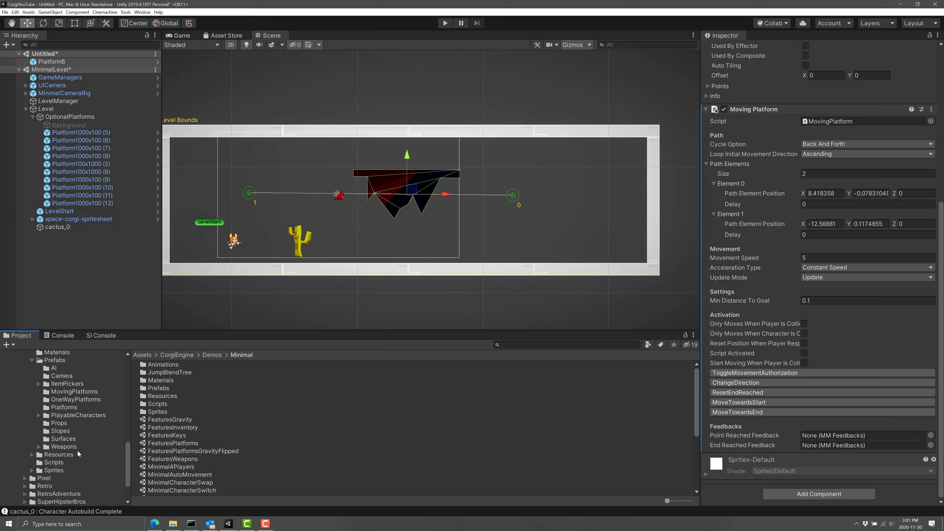
scroll(77, 450, "up", 2)
left_click(32, 390)
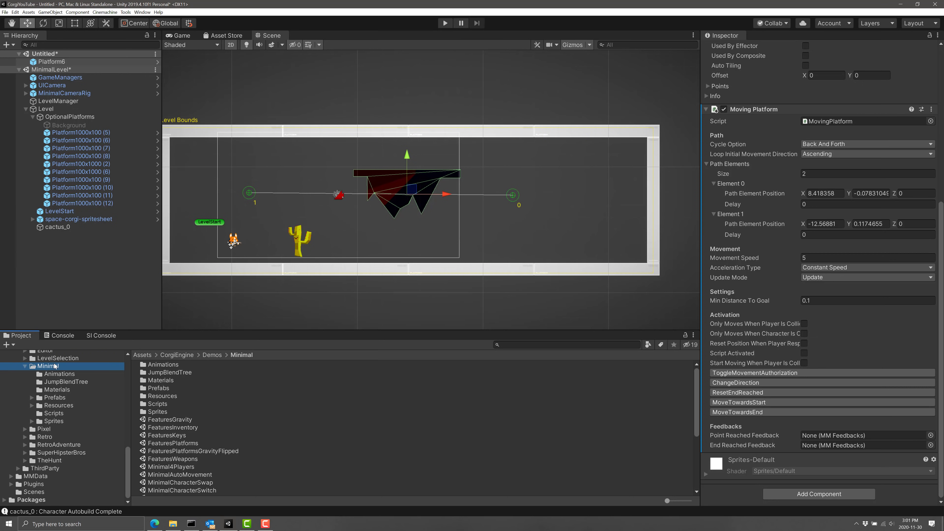
scroll(189, 422, "down", 3)
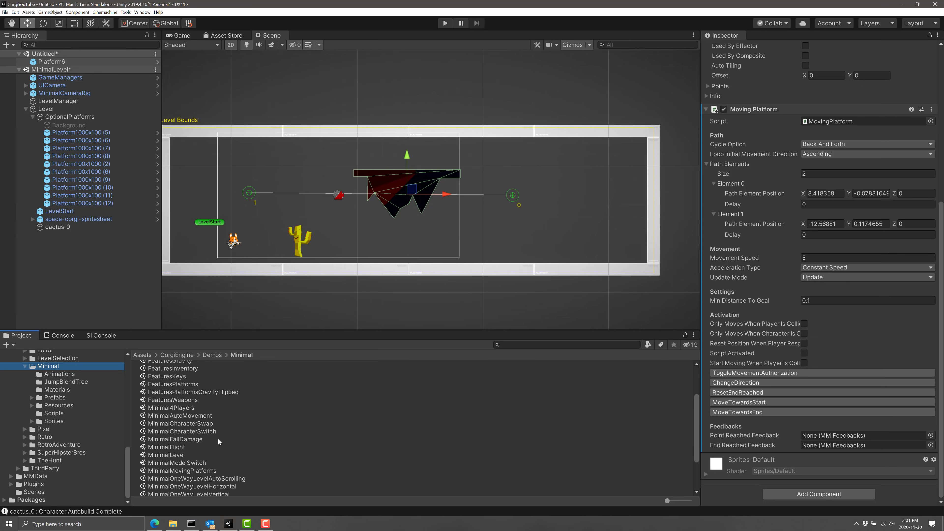
scroll(218, 399, "up", 2)
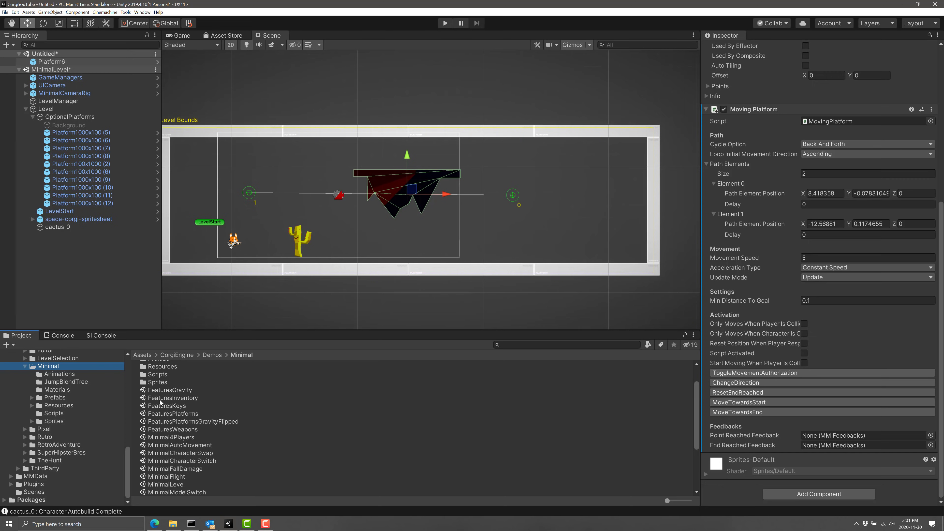
Step: Load FeaturesGravity with Don't Save, pan across its gravity rooms, and press Play
double_click(172, 389)
left_click(487, 282)
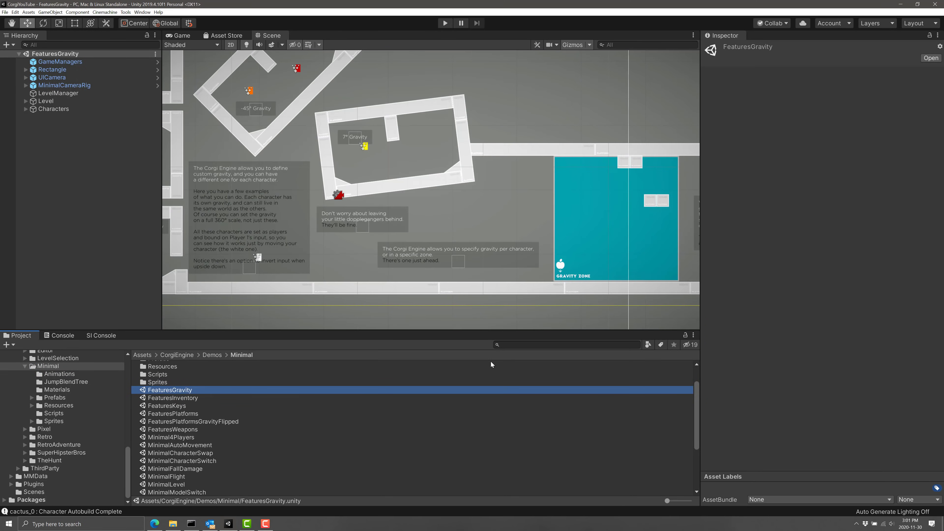
middle_click_drag(373, 257, 513, 252)
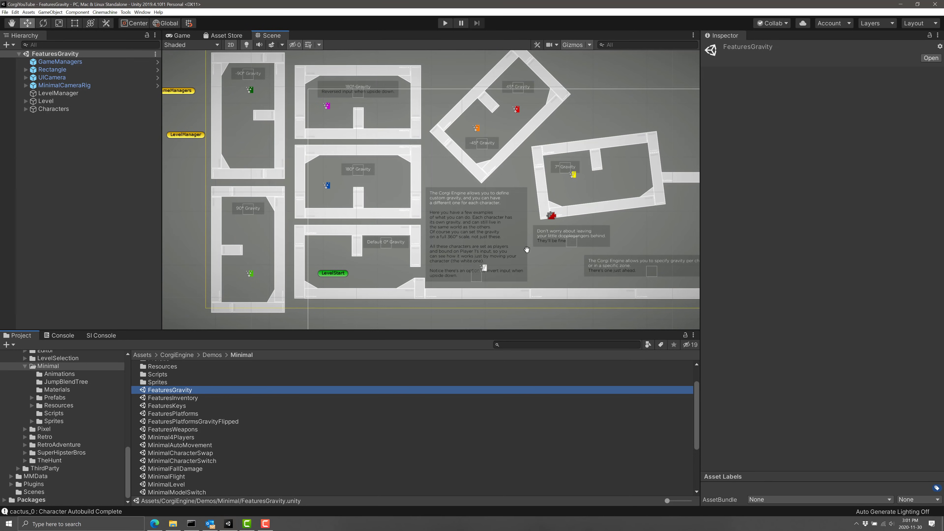
middle_click_drag(527, 249, 523, 239)
left_click(445, 23)
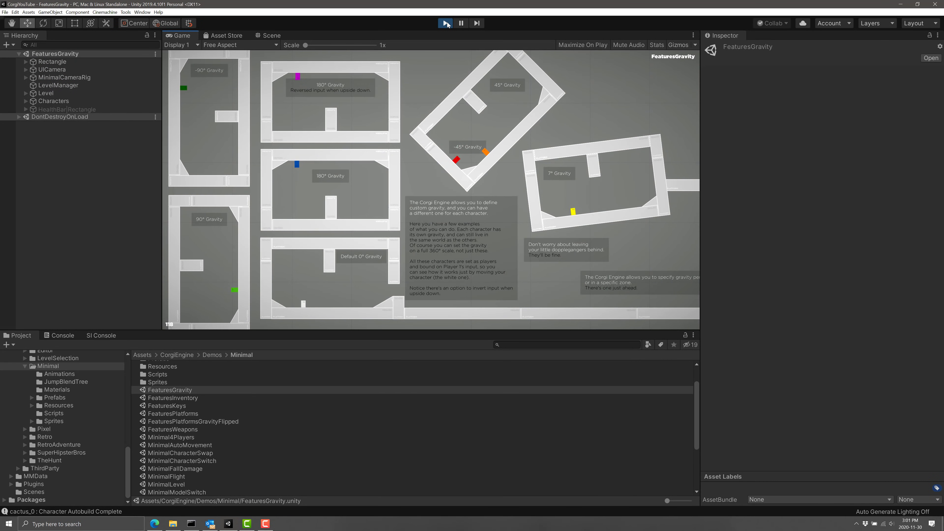
Step: Walk and jump the characters through the -90°, 90°, 180°, 45°, -45° and 7° gravity rooms
key("Right")
key("Left")
key("space")
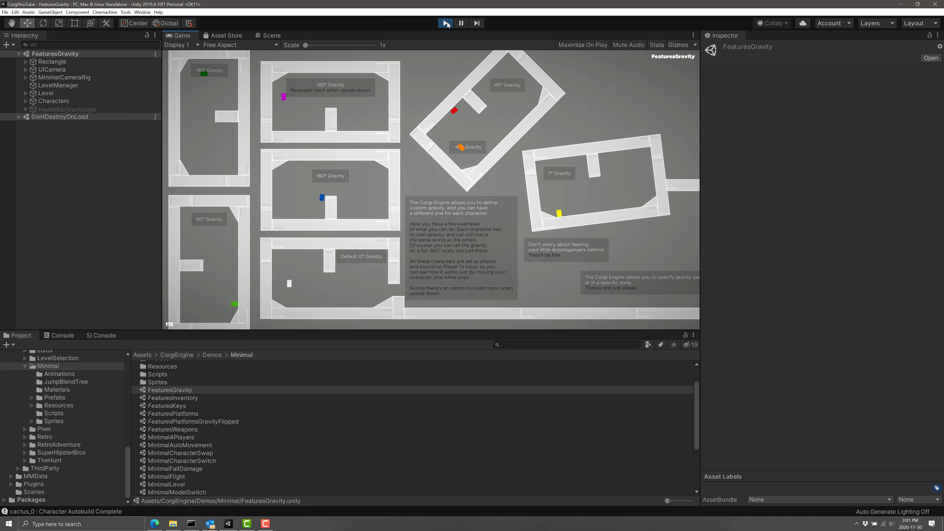
key("Right")
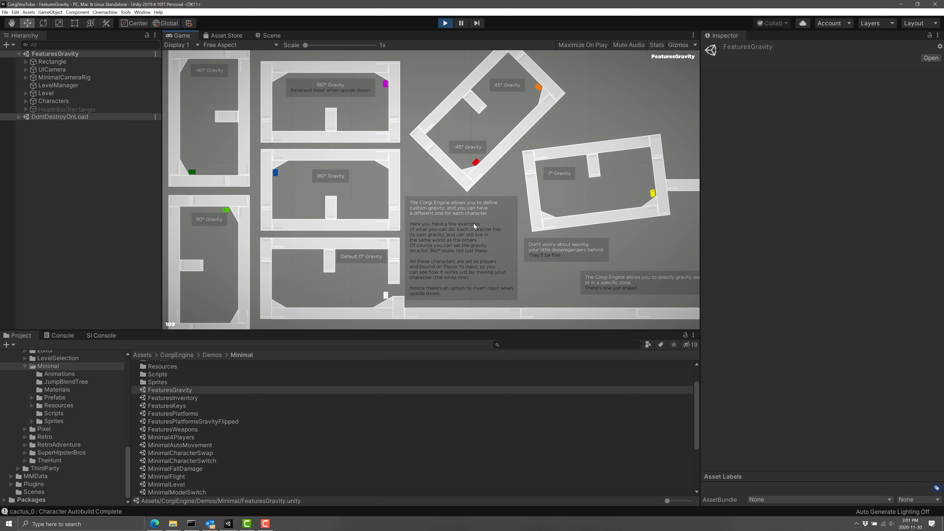
scroll(63, 407, "up", 10)
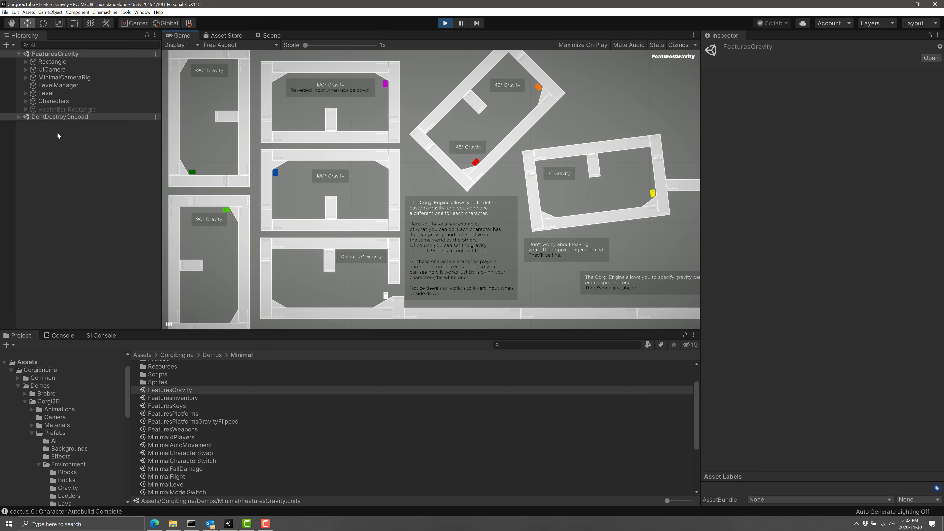
Step: Stop Play mode, inspect the LevelManager, GameManagers and Level objects, then select MinimalLevel in the Project panel
left_click(58, 85)
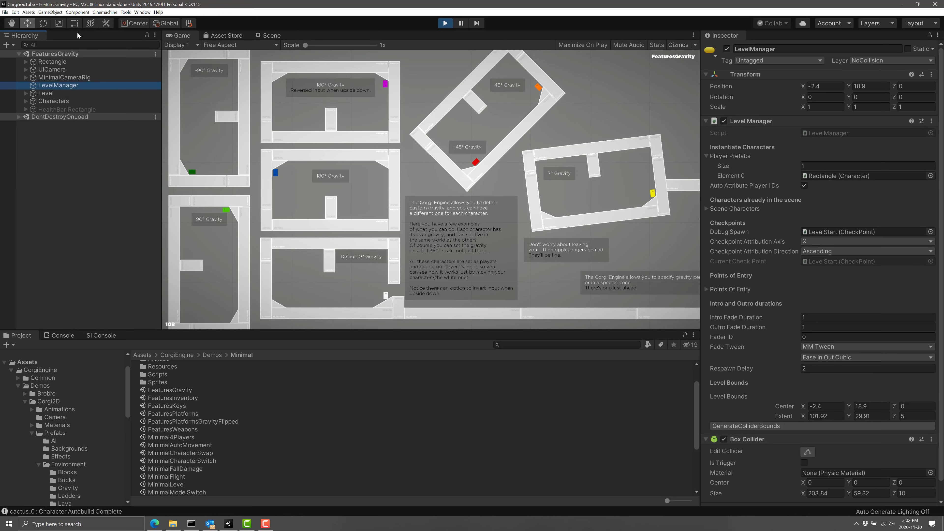
left_click(443, 23)
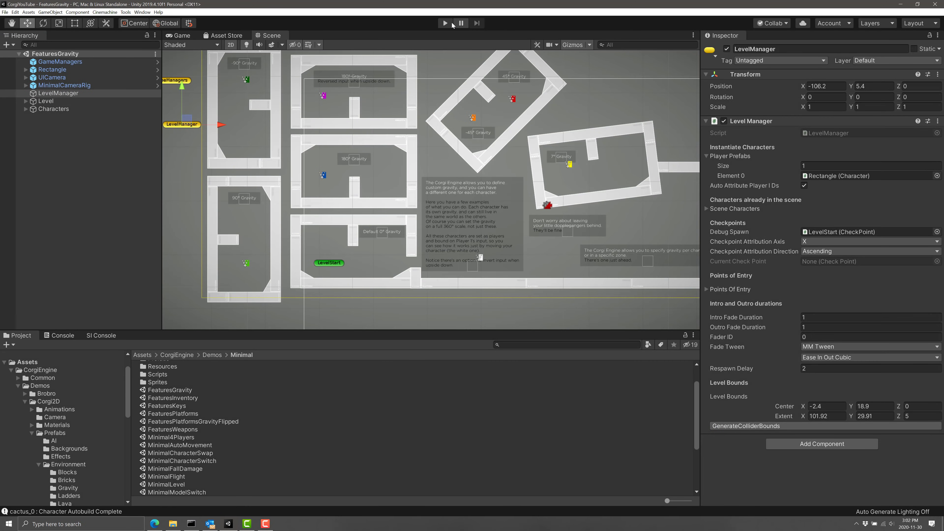
left_click(65, 94)
left_click(46, 101)
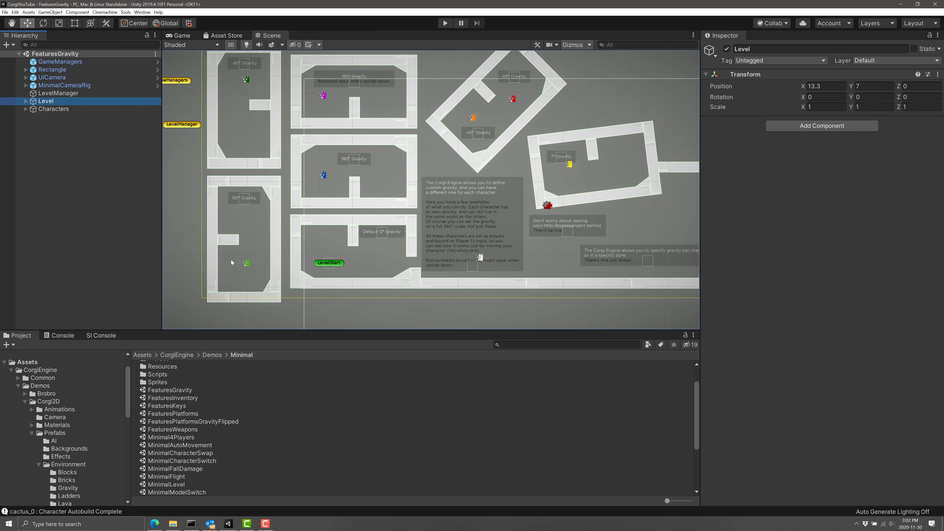
left_click(167, 485)
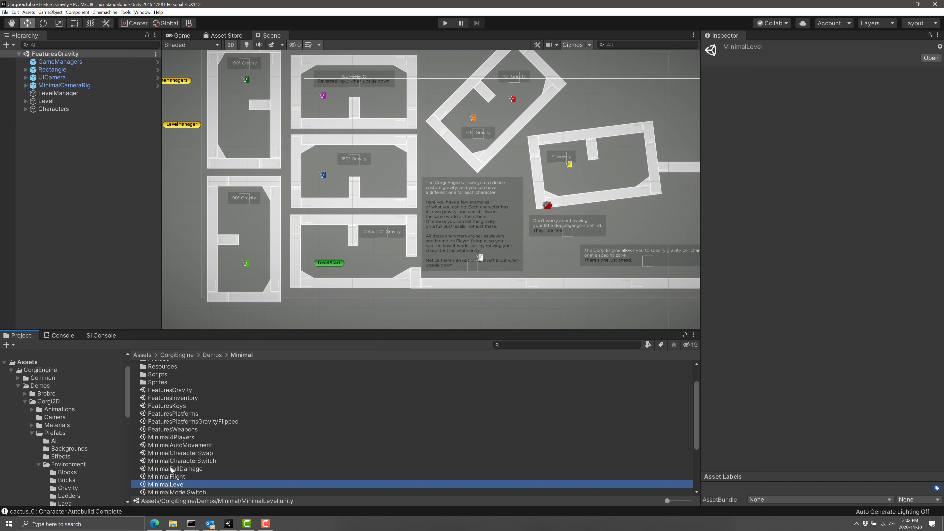
Step: Switch to the Corgi Engine docs and read the Agents > Inventory page
key("alt+Tab")
key("Tab")
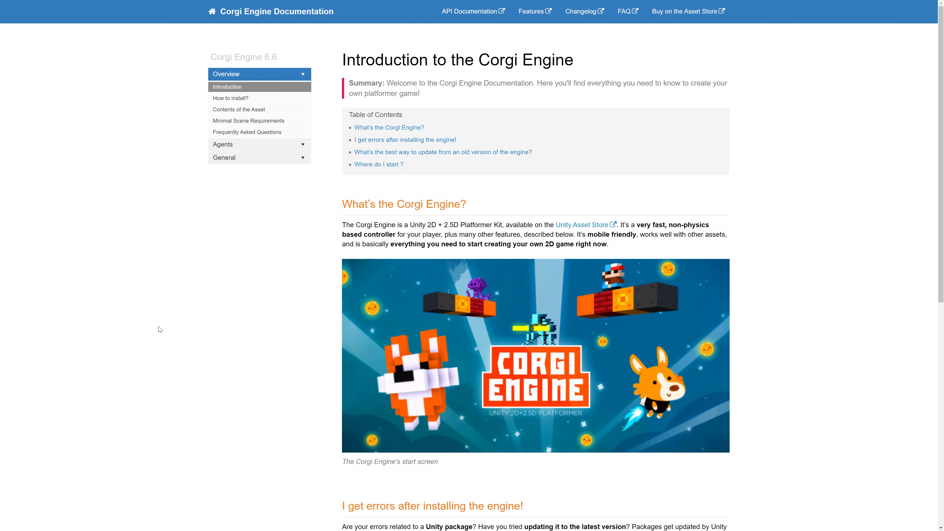
scroll(474, 292, "down", 10)
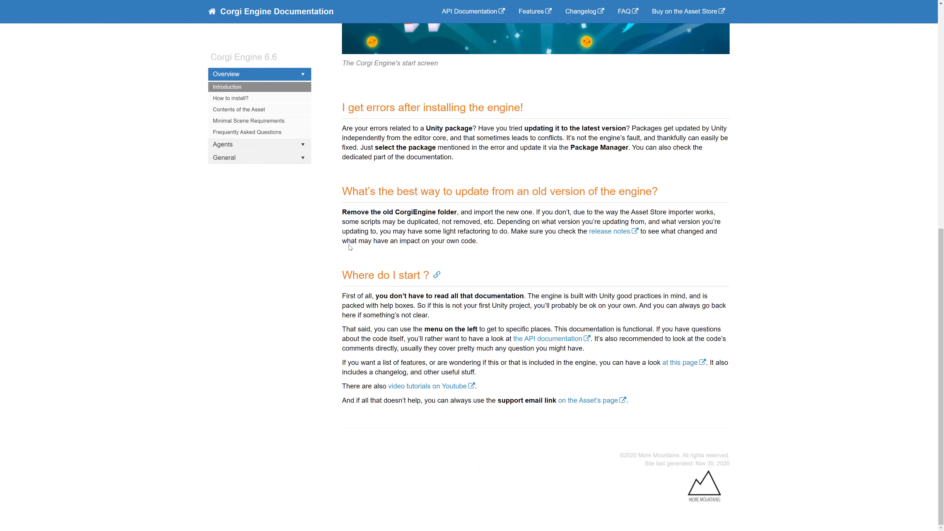
left_click(231, 145)
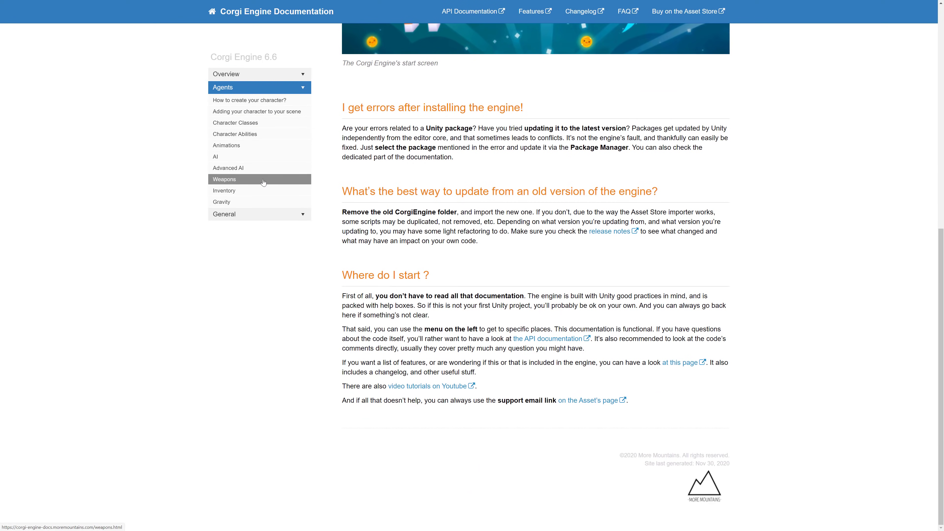
left_click(241, 190)
scroll(359, 242, "down", 5)
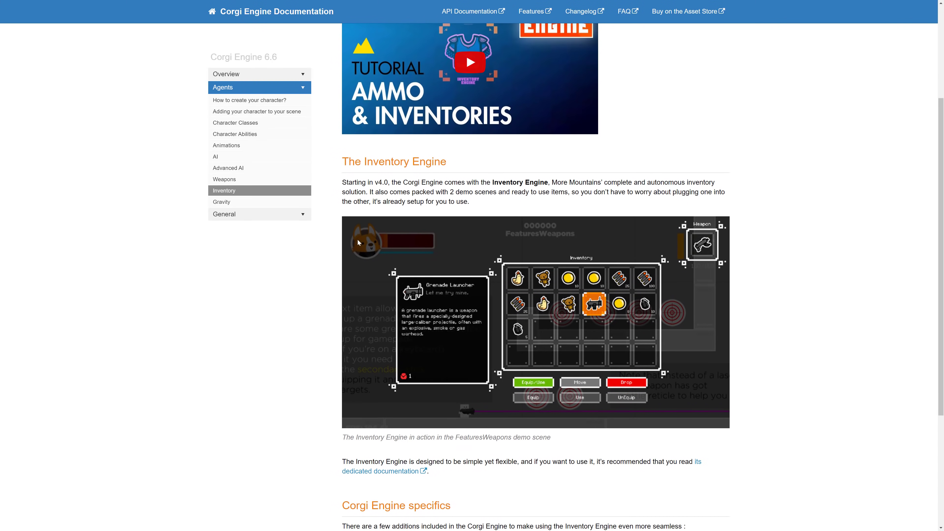
scroll(664, 323, "down", 5)
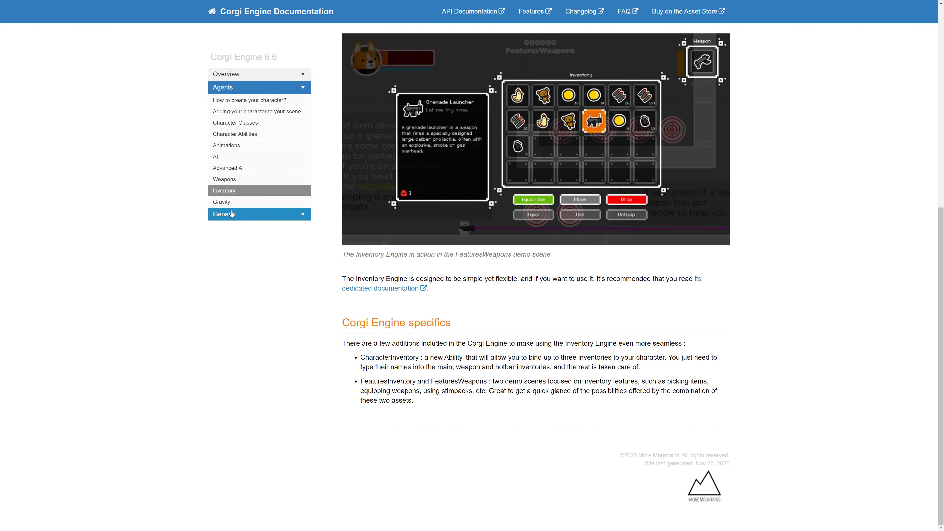
Step: Read the Gravity, Rooms System and General > Events pages, then open the API Documentation
left_click(260, 201)
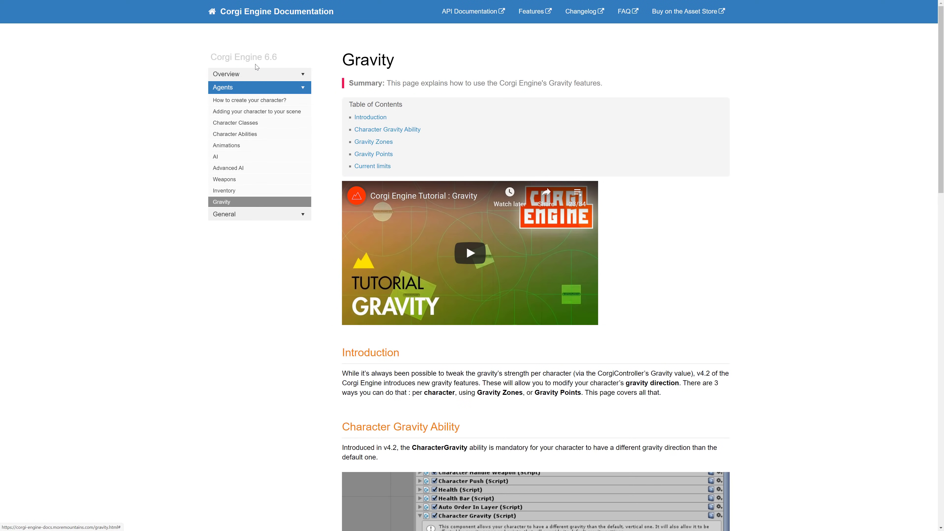
left_click(255, 74)
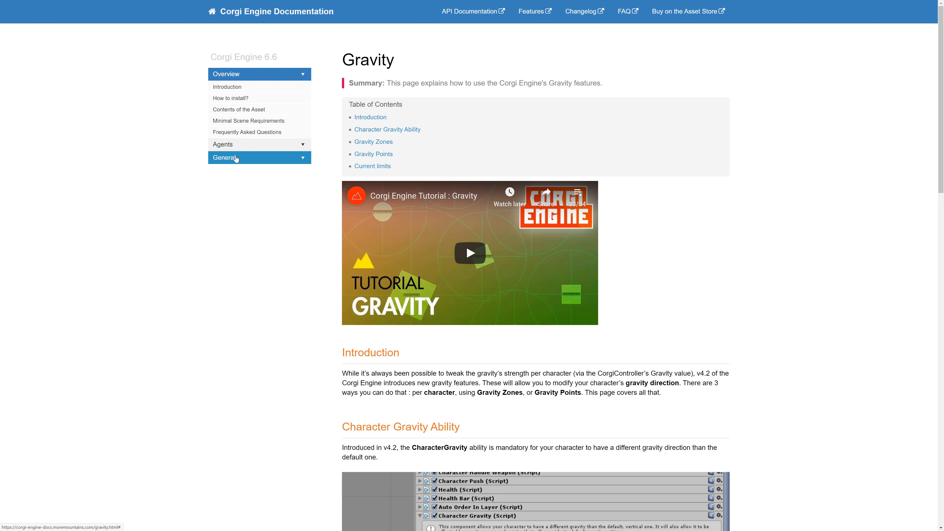
left_click(237, 158)
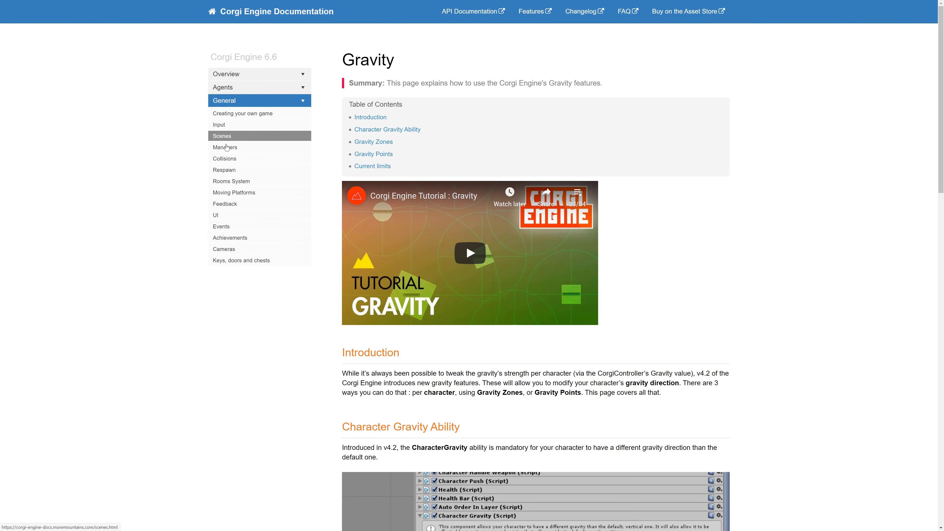
left_click(230, 182)
left_click(221, 226)
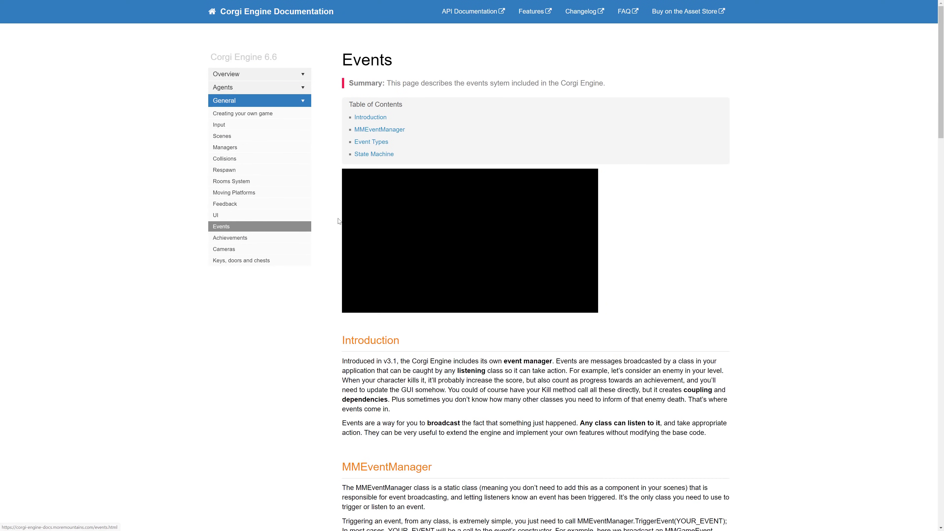
scroll(655, 247, "down", 3)
scroll(655, 246, "up", 3)
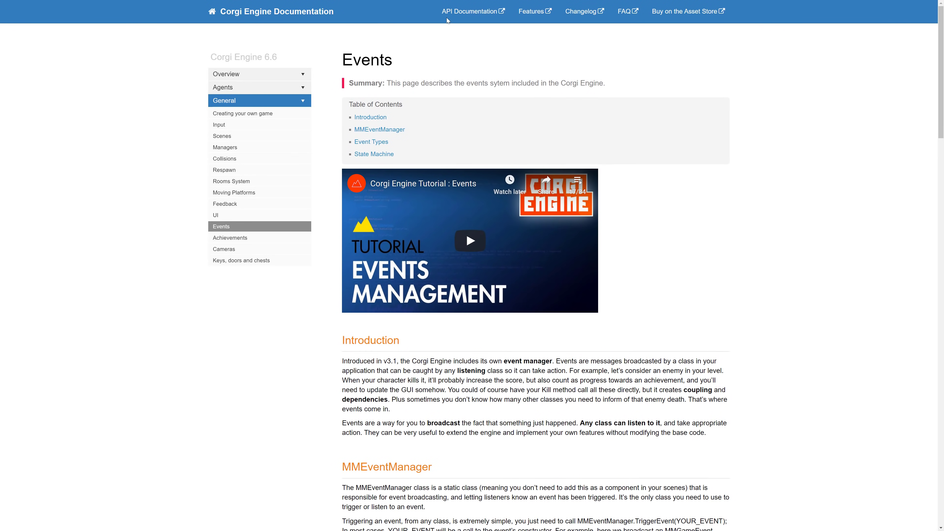
left_click(466, 11)
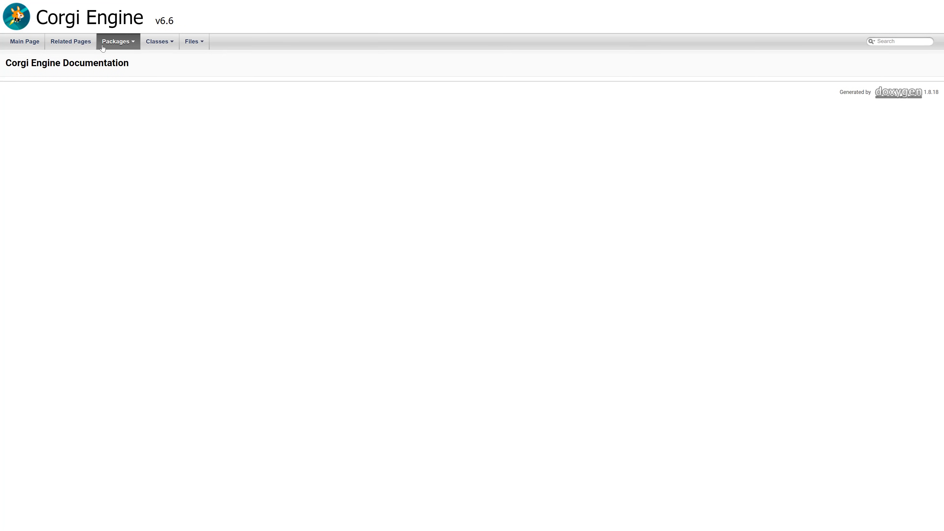
Step: Read the CorgiEngine AchievementRules class reference from the Class List, then switch tabs to the Asset Store
mouse_move(159, 43)
left_click(157, 60)
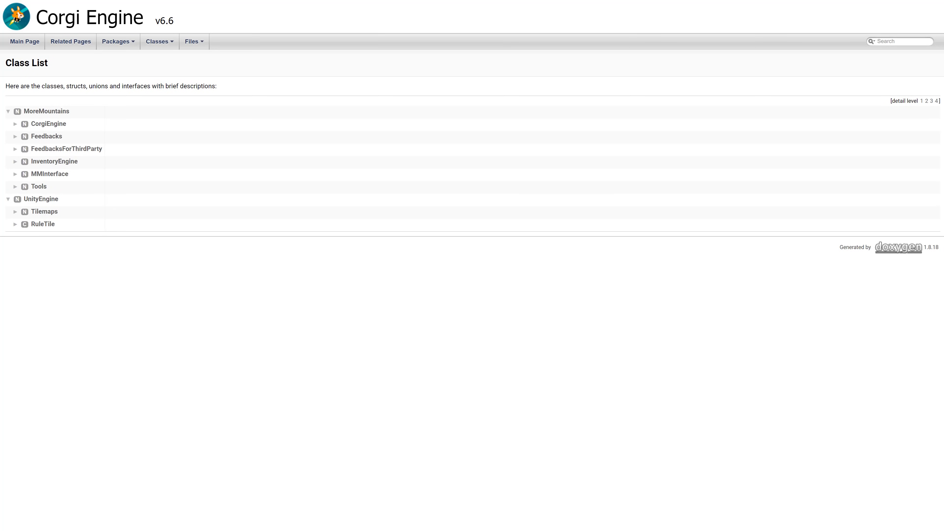
left_click(15, 124)
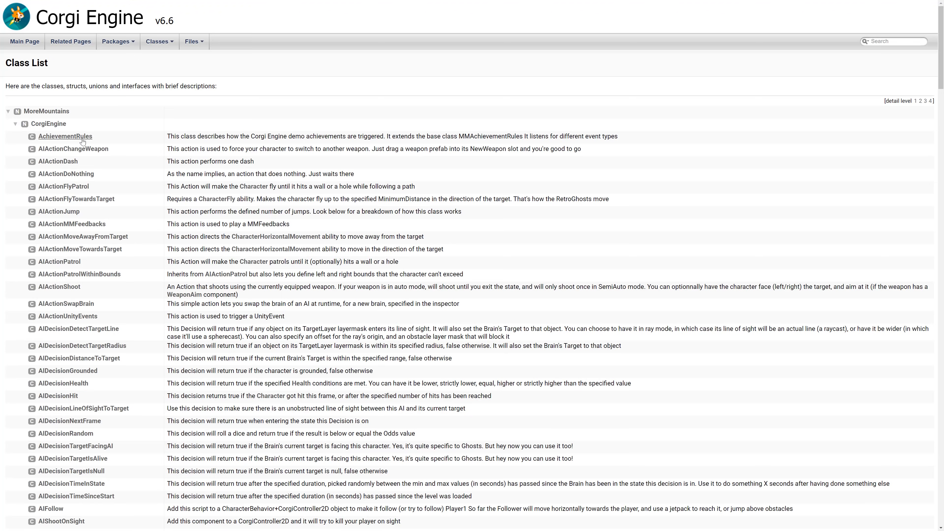
left_click(61, 142)
scroll(324, 291, "down", 10)
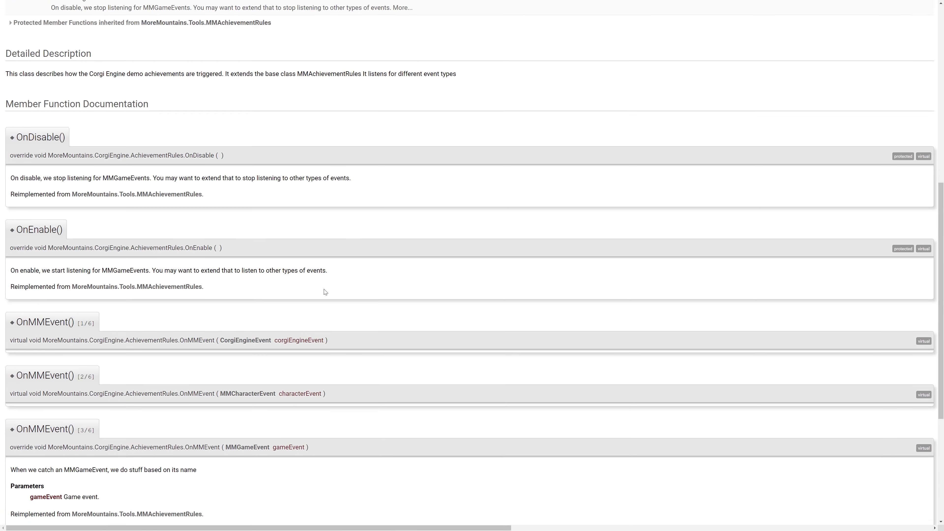
scroll(330, 287, "down", 5)
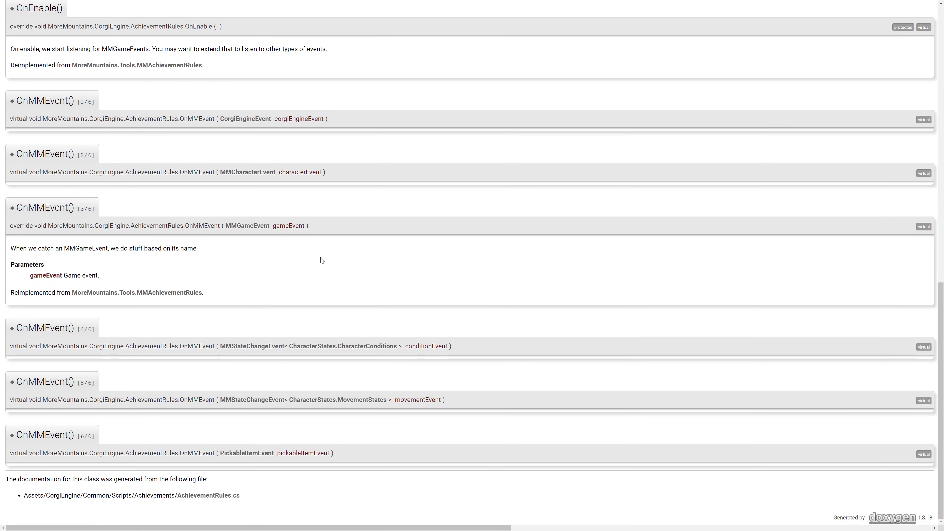
key("ctrl+Tab")
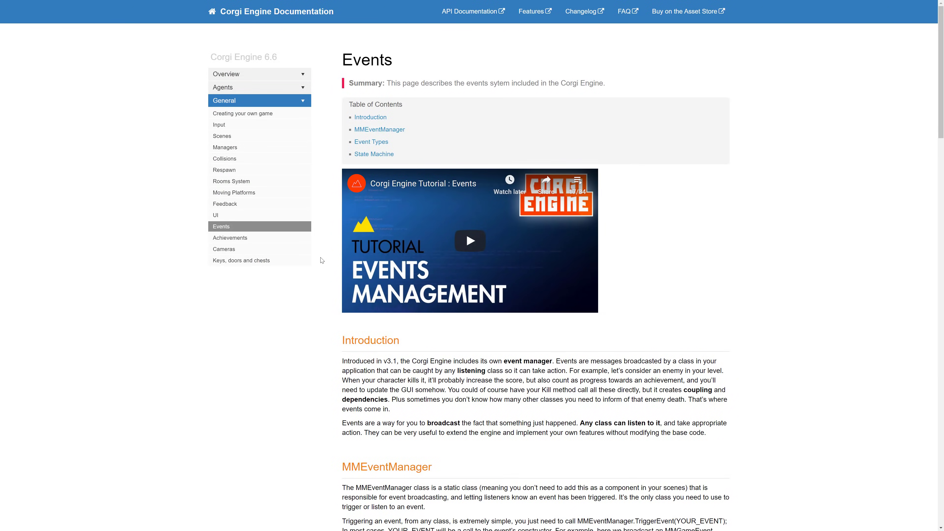
key("ctrl+Tab")
key("ctrl+Tab")
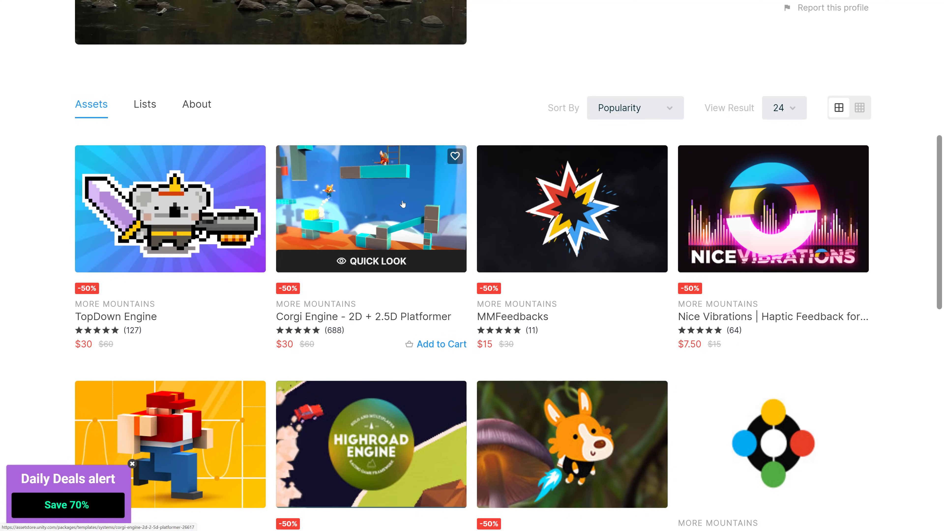
Step: Scroll up and down the More Mountains Assets grid, viewing TopDown Engine and Inventory Engine
scroll(403, 204, "down", 10)
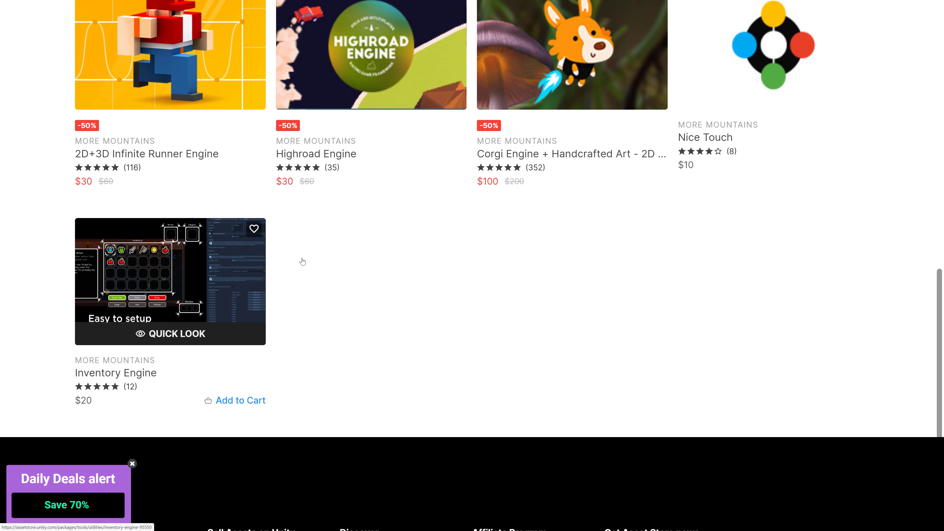
scroll(327, 316, "up", 13)
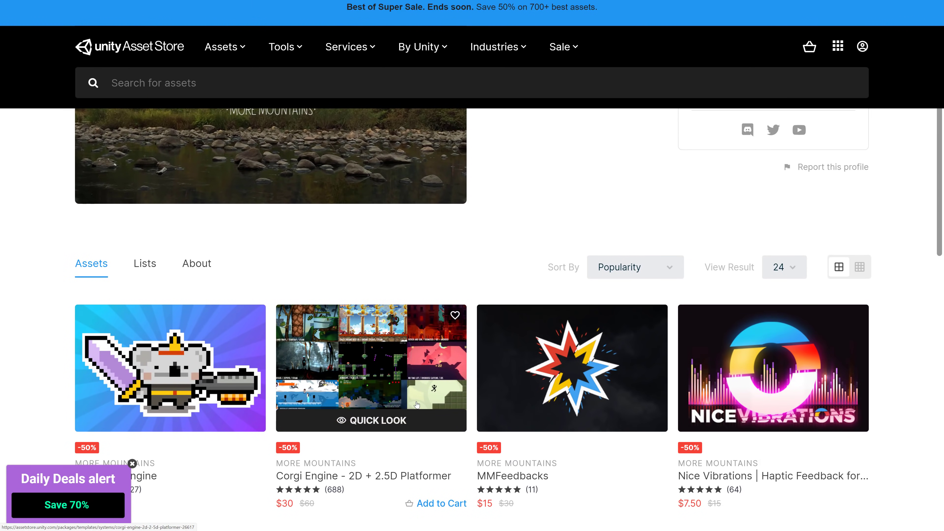
scroll(416, 404, "down", 4)
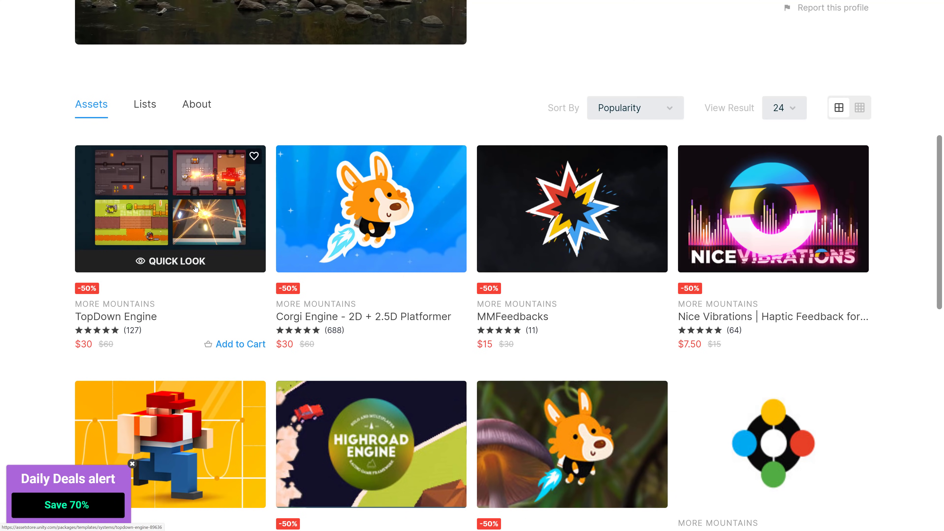
scroll(196, 208, "down", 4)
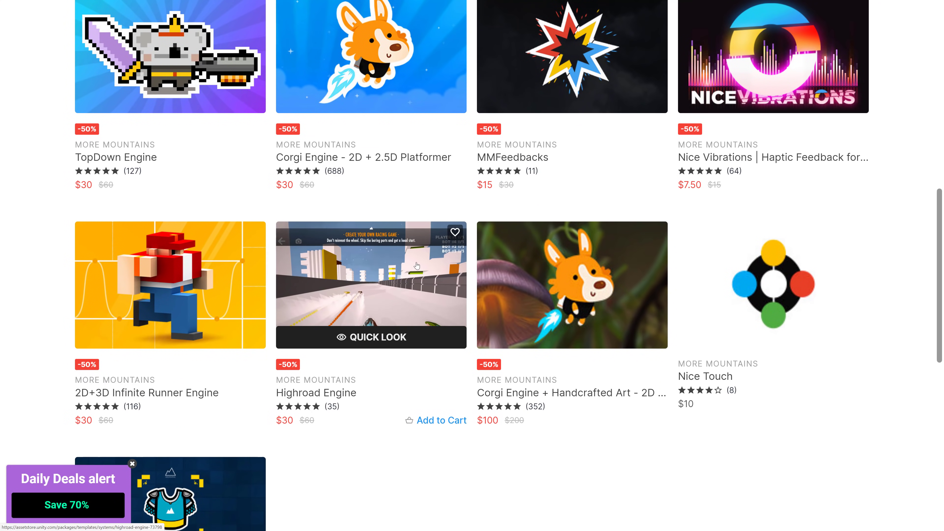
scroll(323, 130, "up", 4)
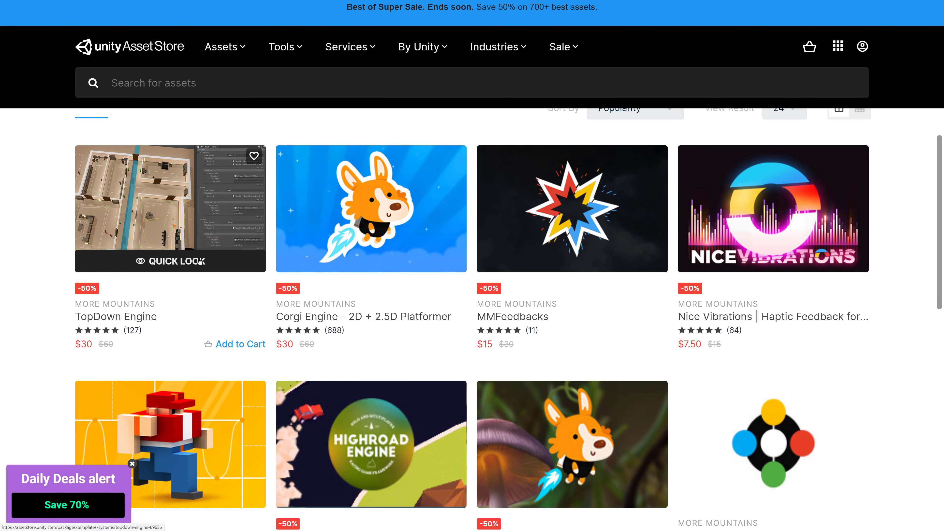
scroll(200, 262, "down", 6)
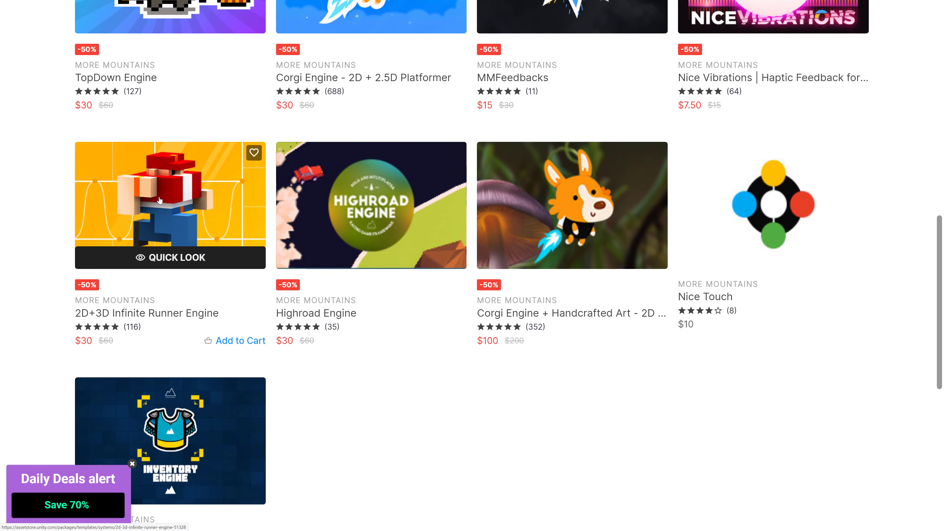
scroll(160, 200, "up", 4)
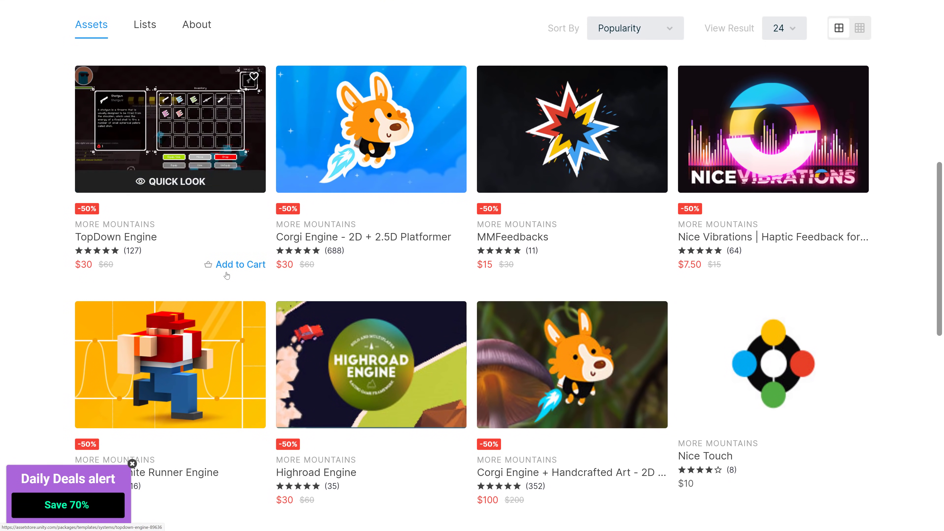
scroll(191, 319, "down", 6)
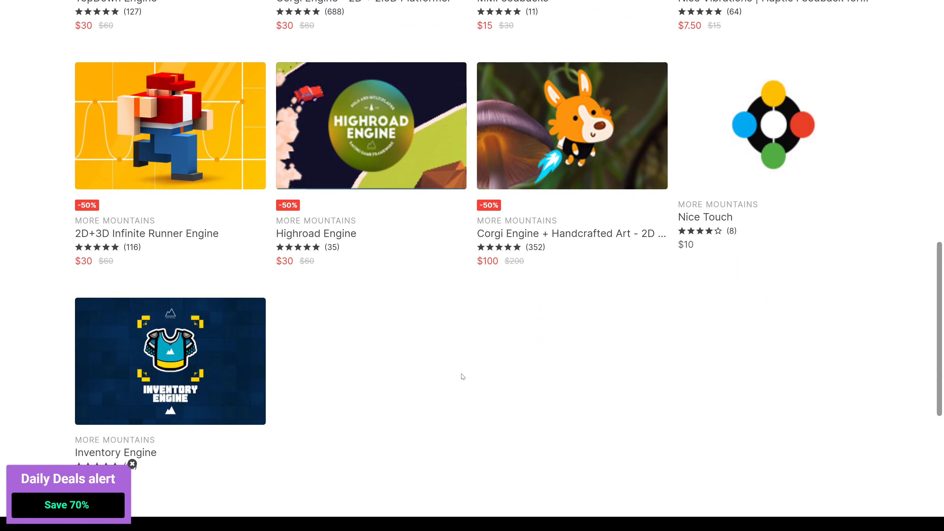
scroll(463, 376, "up", 12)
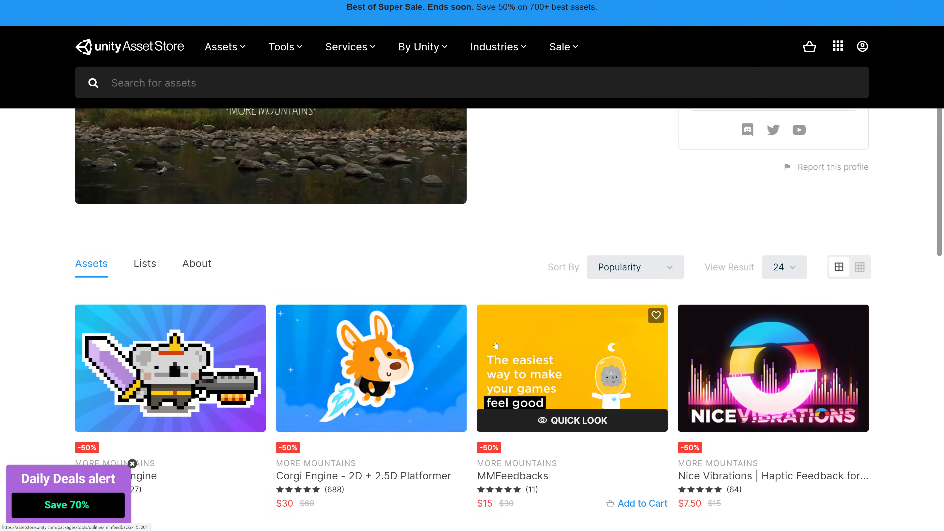
scroll(497, 339, "up", 6)
scroll(512, 327, "down", 10)
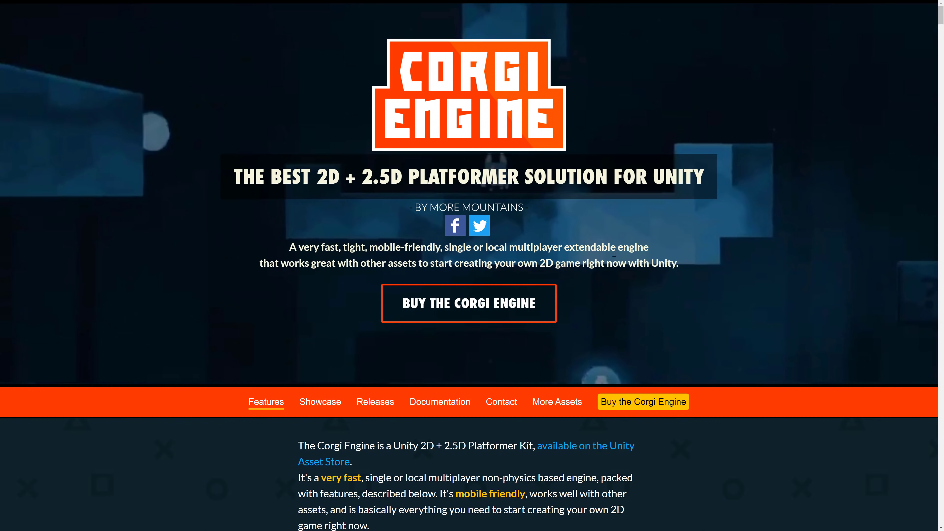
Step: Scroll the Features page through the Player Movement and Enemies sections
scroll(639, 318, "down", 2)
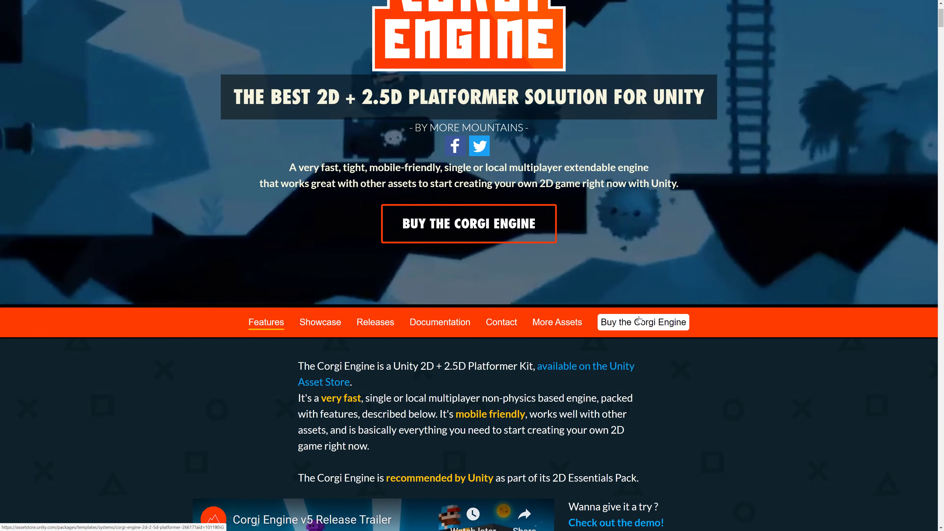
scroll(639, 316, "down", 10)
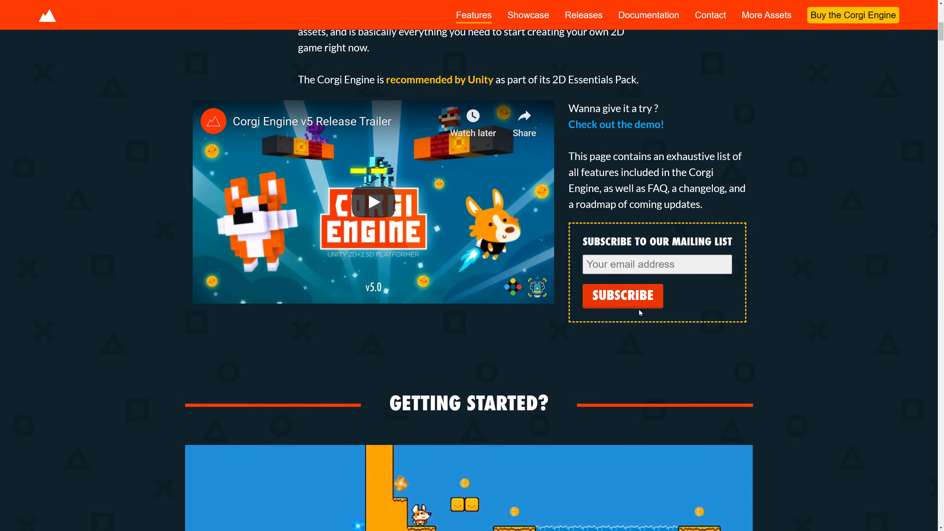
scroll(640, 313, "down", 10)
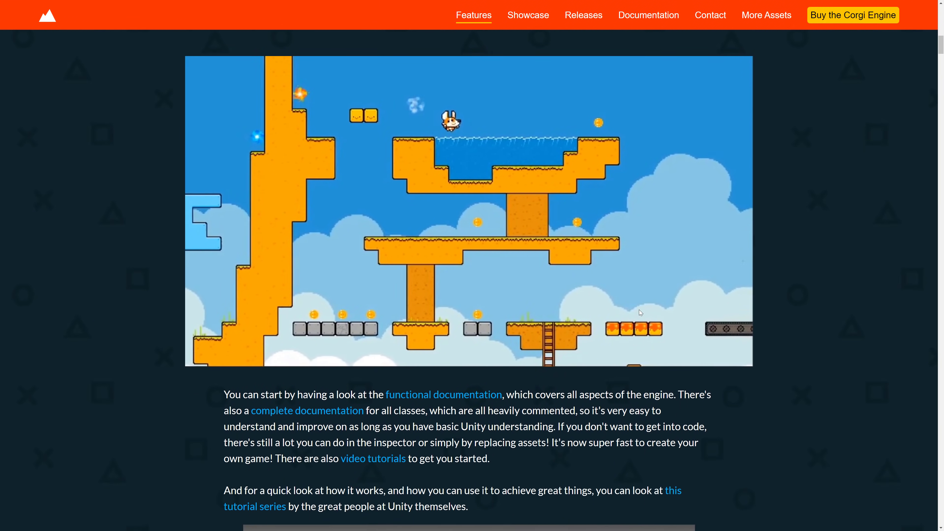
scroll(640, 310, "down", 15)
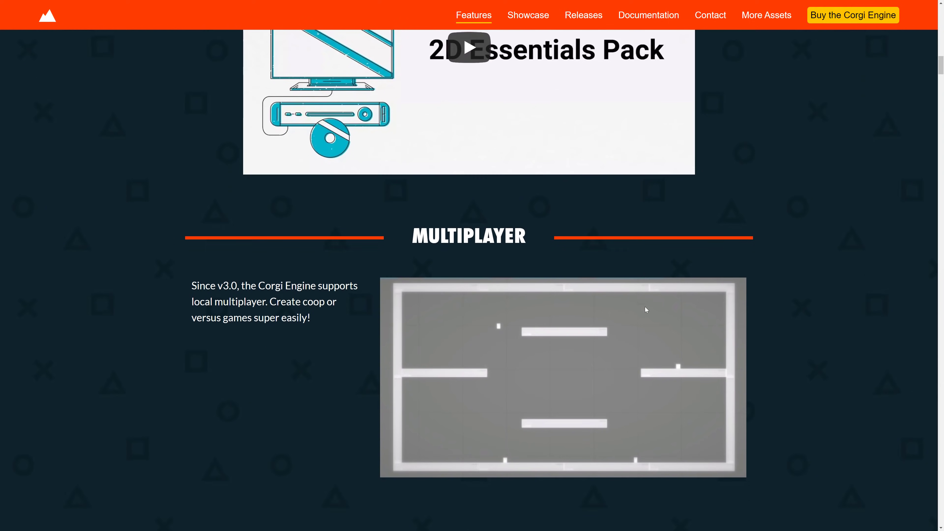
scroll(645, 305, "down", 10)
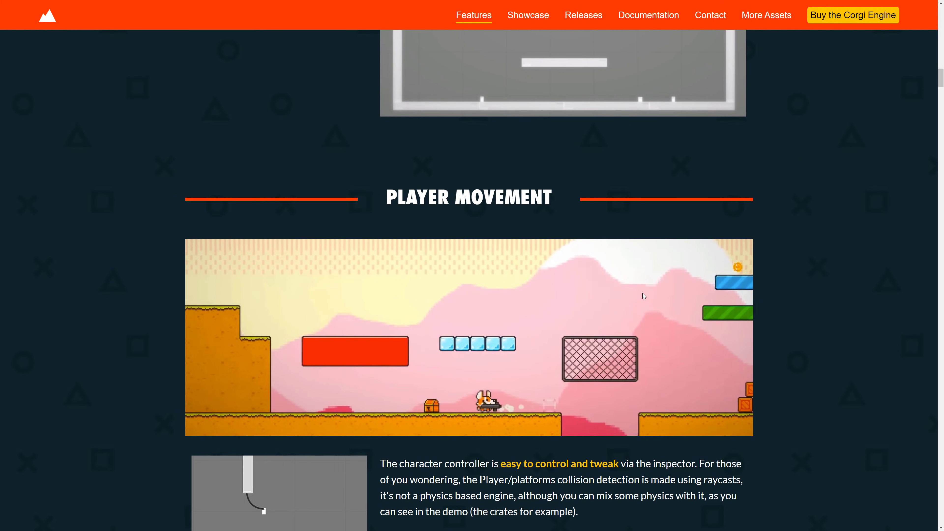
scroll(643, 294, "down", 2)
scroll(622, 262, "down", 6)
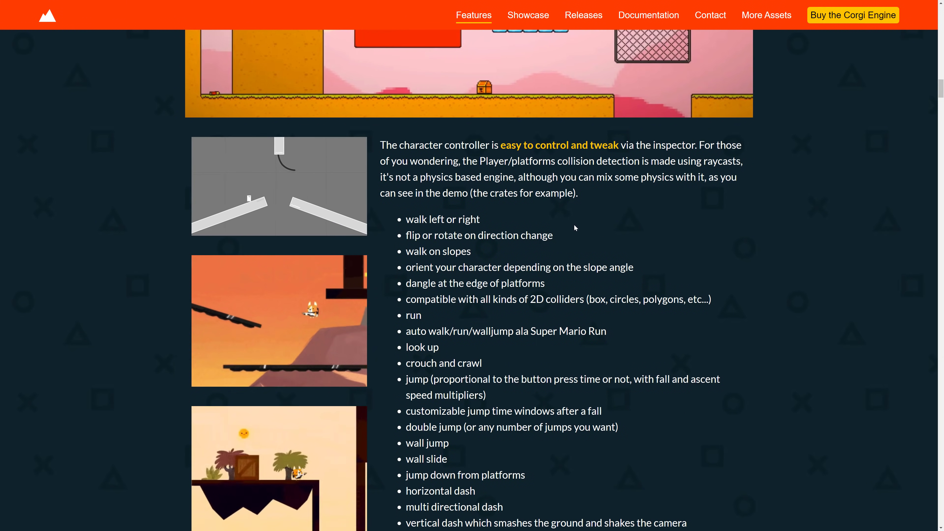
scroll(574, 225, "down", 2)
scroll(574, 228, "down", 2)
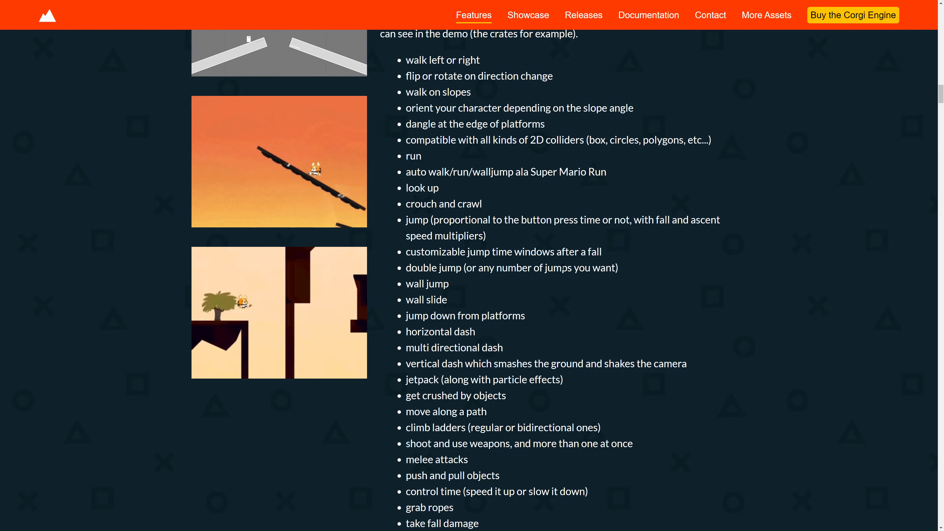
scroll(560, 269, "down", 6)
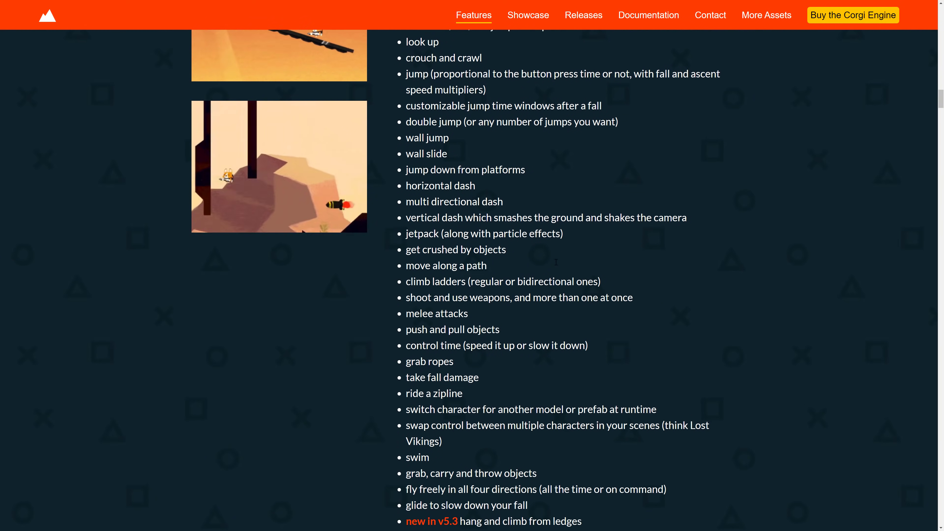
scroll(554, 259, "up", 6)
scroll(554, 259, "up", 4)
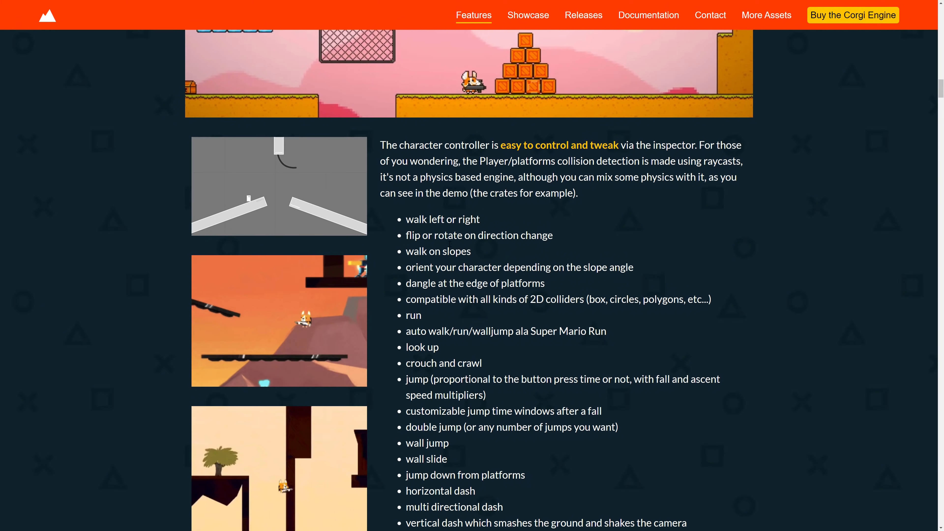
Step: Continue down through the Advanced AI, Weapons and collectible items sections
left_click_drag(419, 219, 630, 442)
scroll(630, 409, "down", 10)
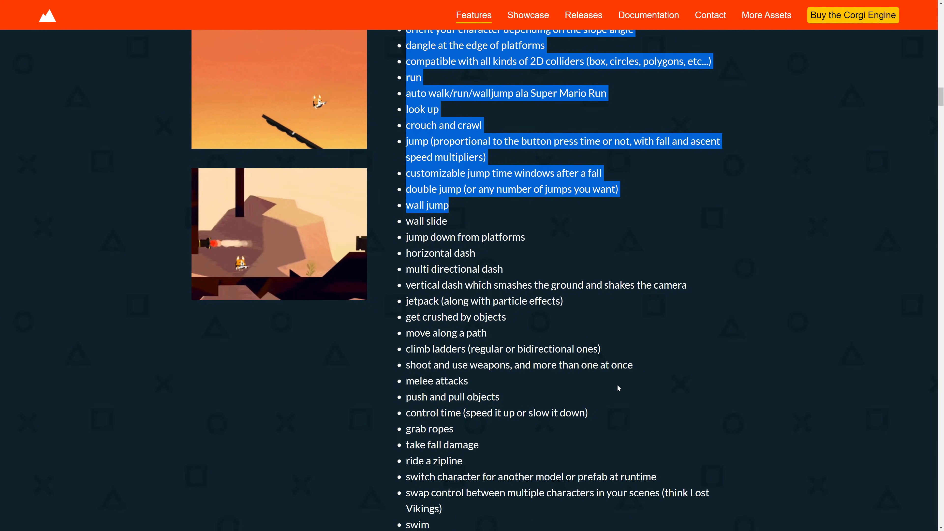
scroll(762, 288, "down", 8)
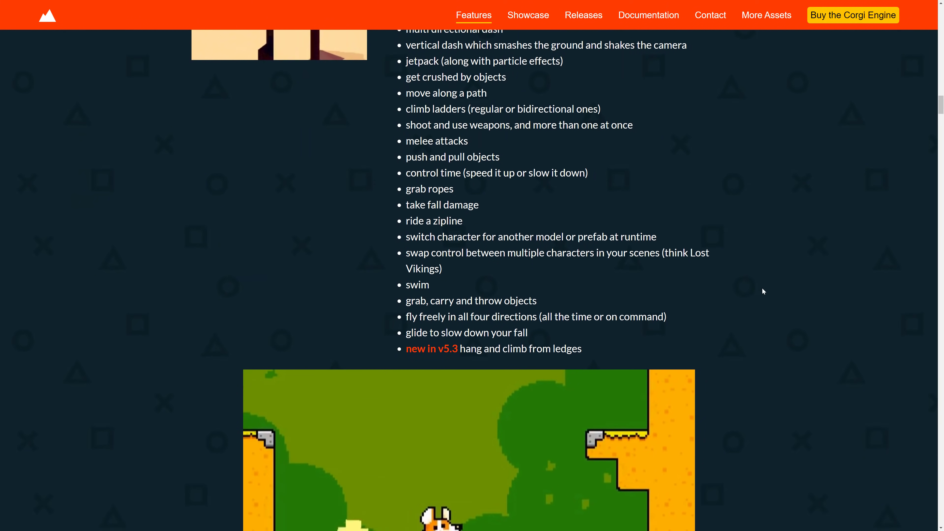
scroll(761, 286, "down", 2)
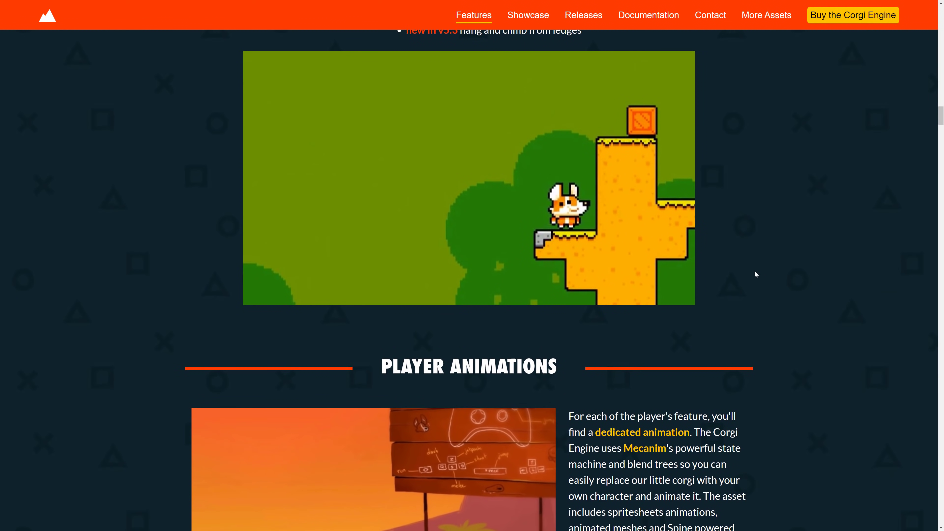
scroll(751, 262, "down", 6)
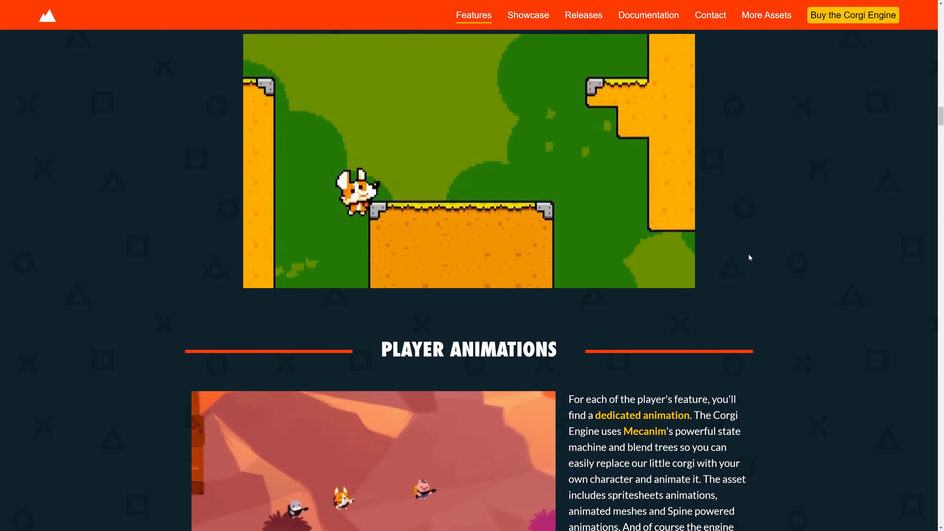
scroll(754, 262, "down", 11)
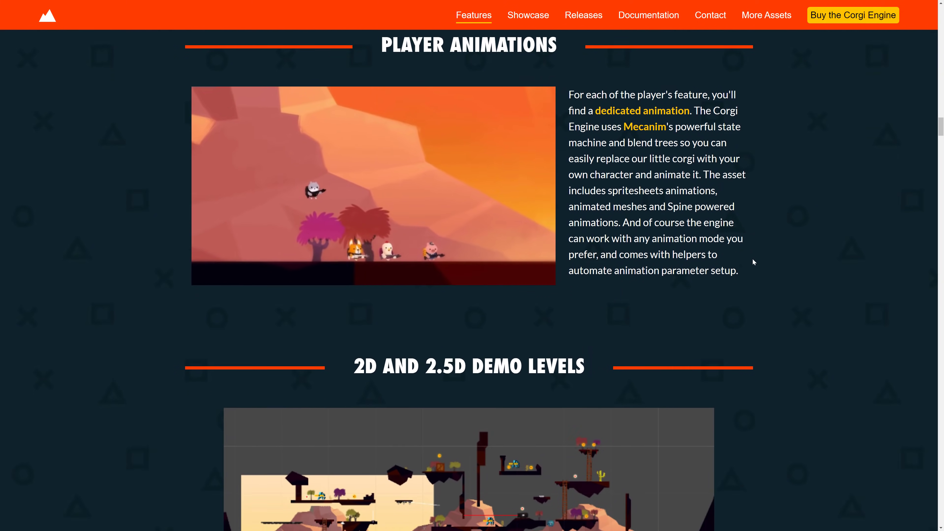
scroll(751, 255, "down", 20)
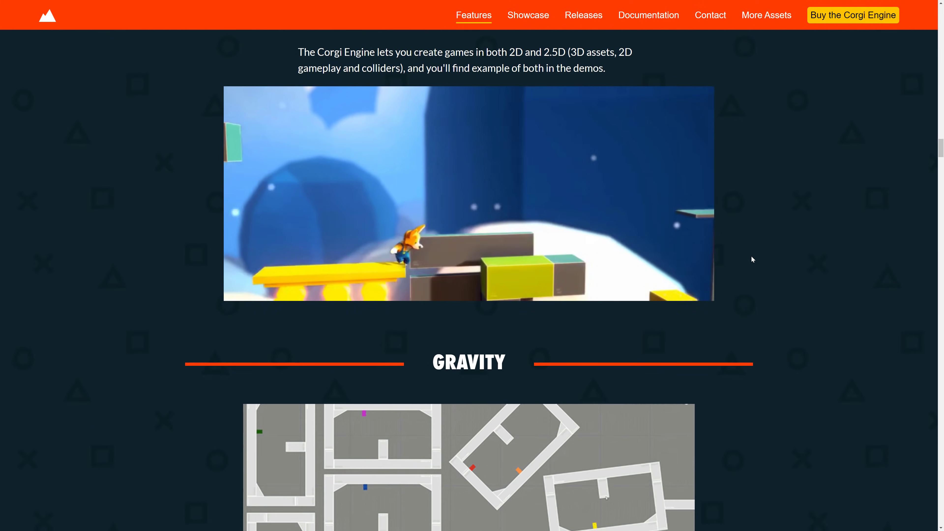
scroll(754, 256, "down", 14)
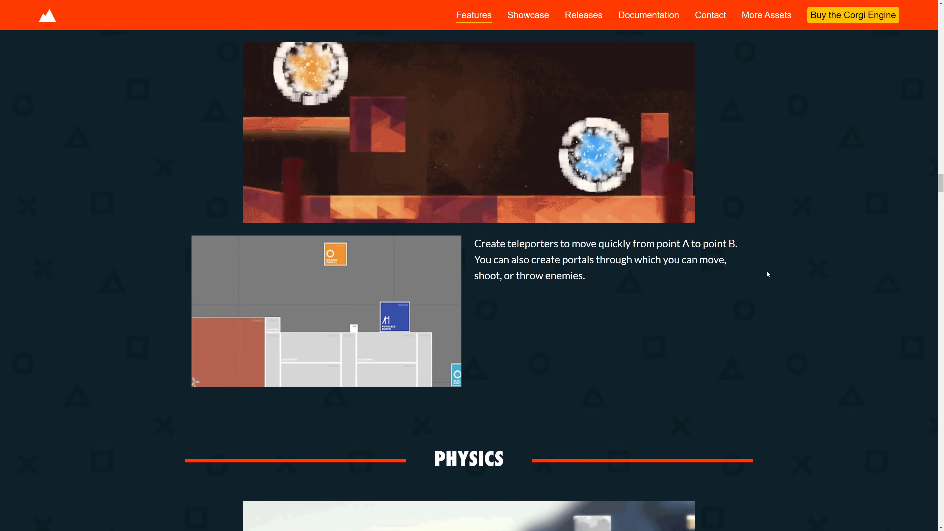
scroll(769, 283, "down", 10)
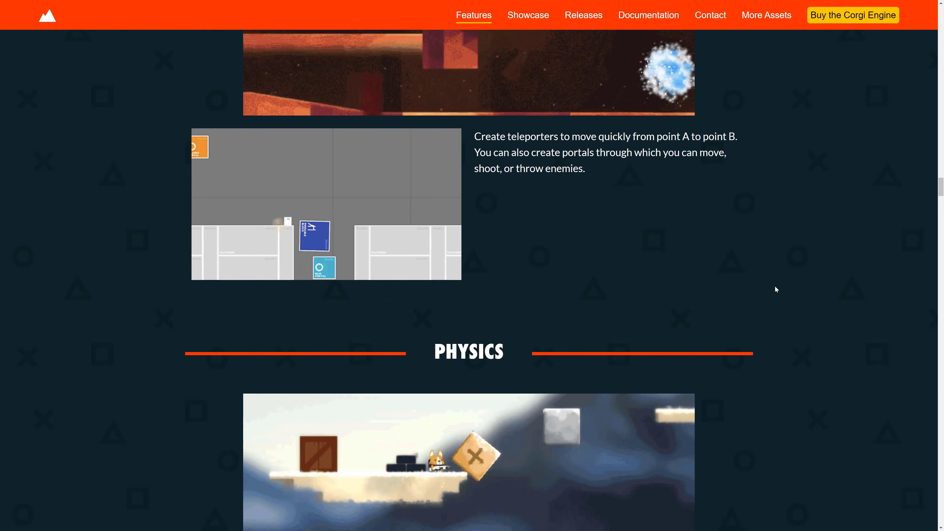
scroll(772, 280, "down", 14)
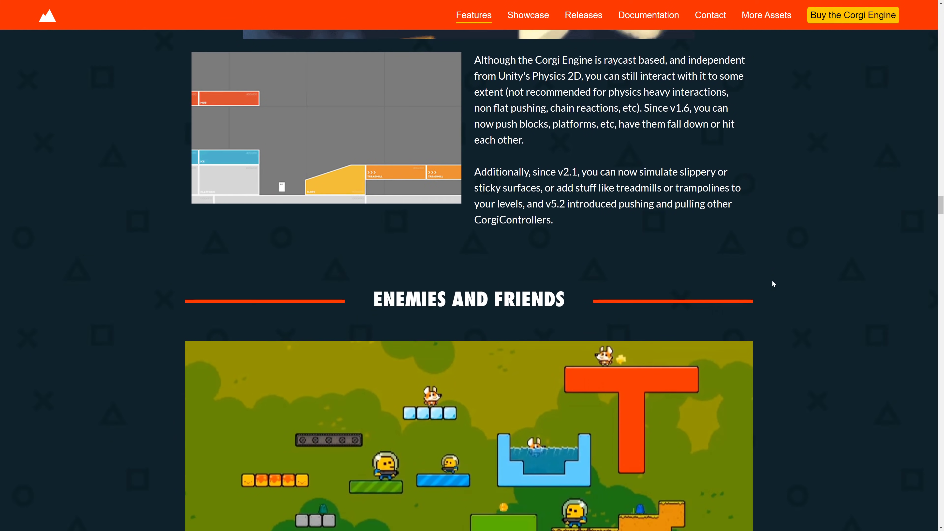
scroll(772, 280, "down", 16)
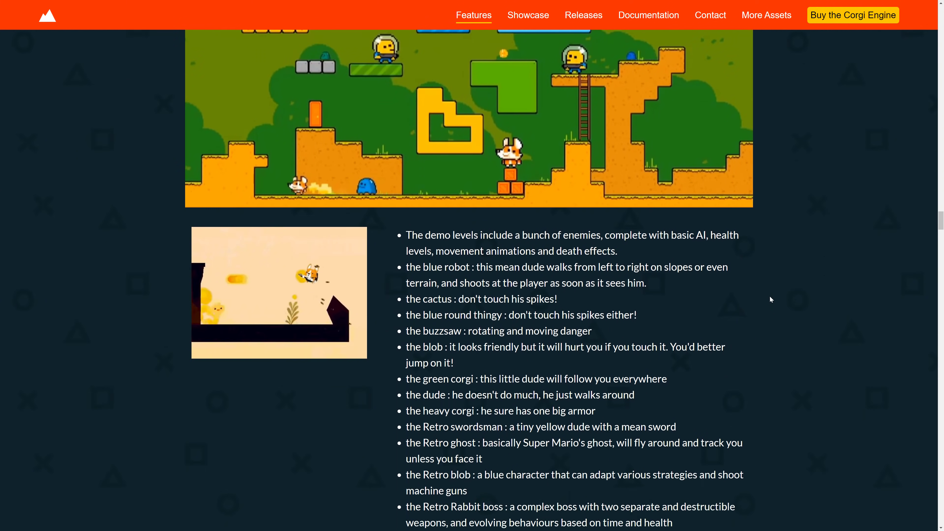
scroll(770, 298, "down", 10)
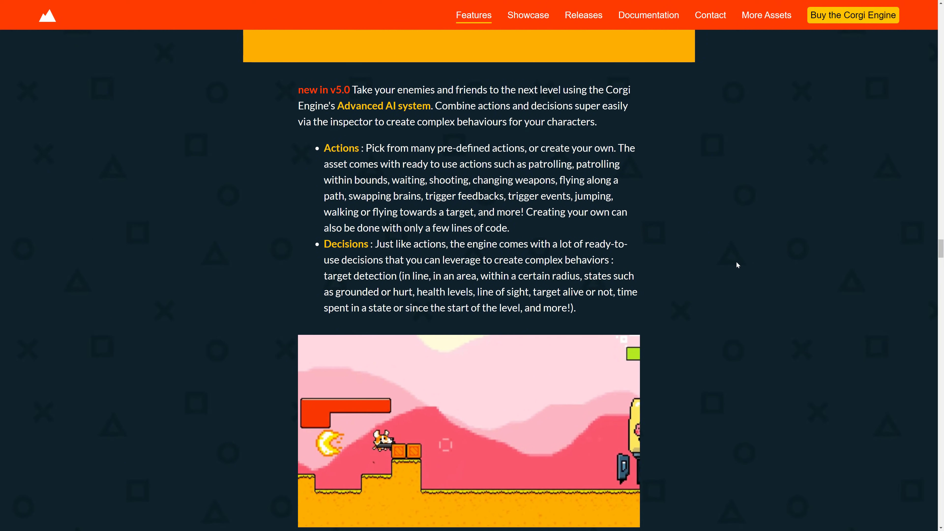
scroll(737, 256, "down", 2)
scroll(738, 248, "down", 8)
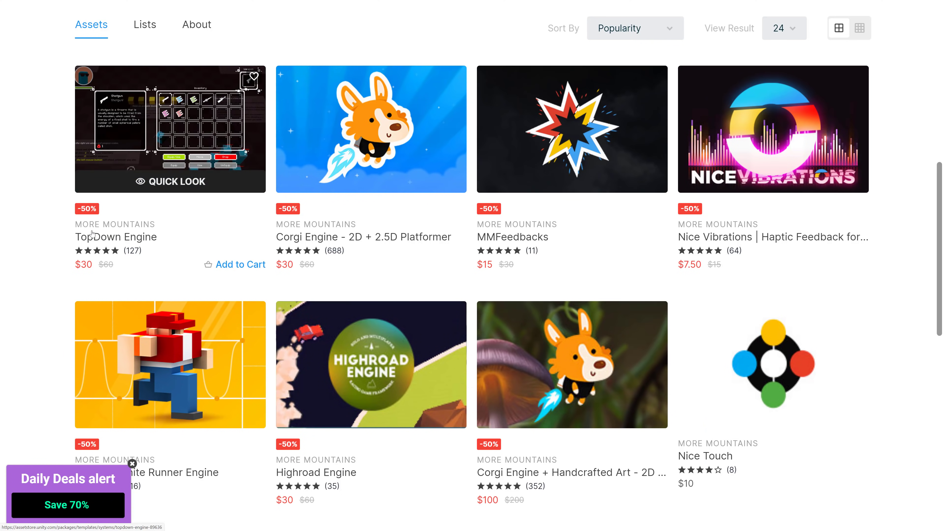
Step: Scroll the More Mountains Assets grid to the Nice Vibrations card at $7.50
scroll(816, 350, "up", 5)
scroll(816, 351, "up", 4)
scroll(752, 353, "down", 7)
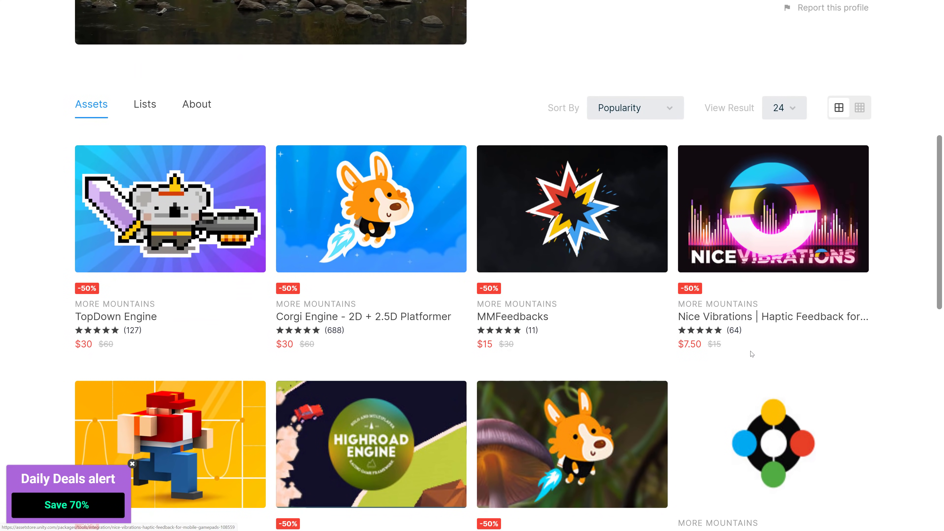
mouse_move(750, 352)
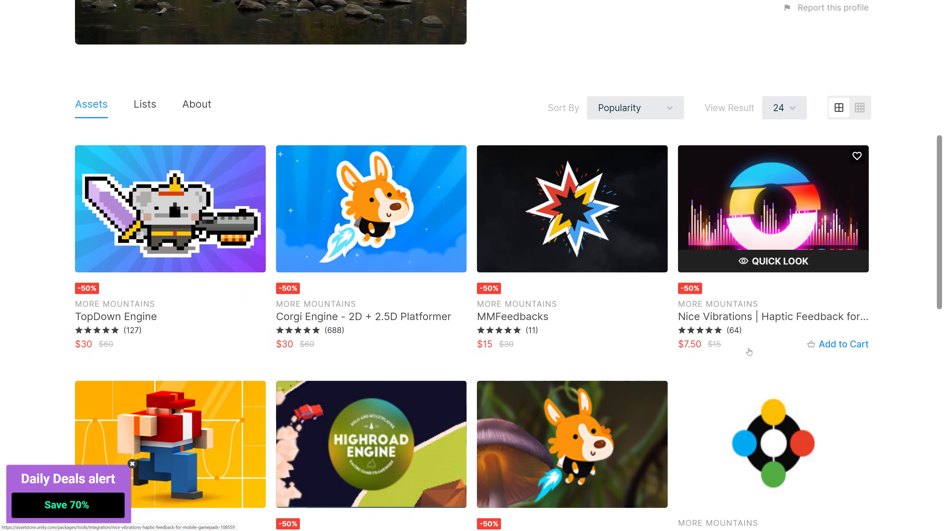